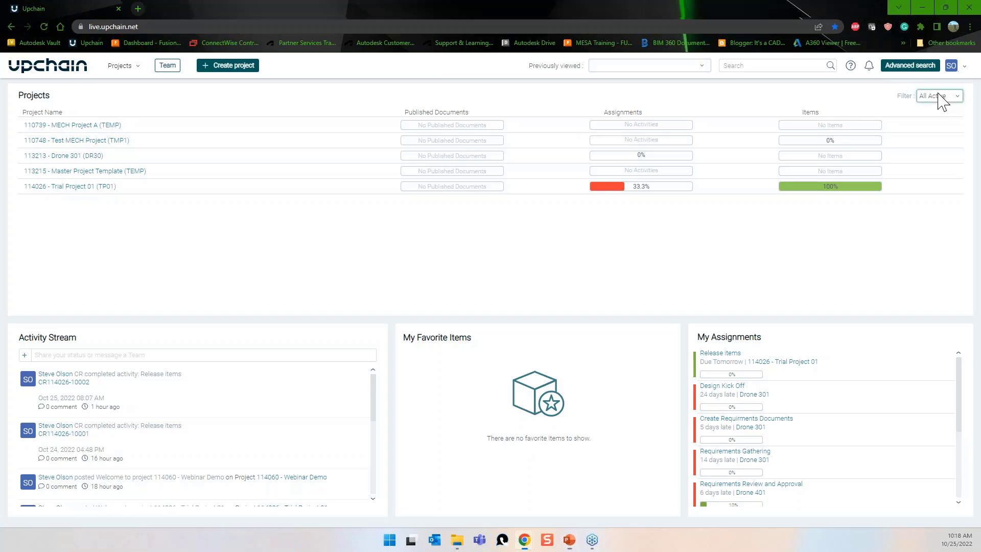
# Toggle the project filter to Favorites and back to All Active, then list creatable project types.
pyautogui.click(945, 106)
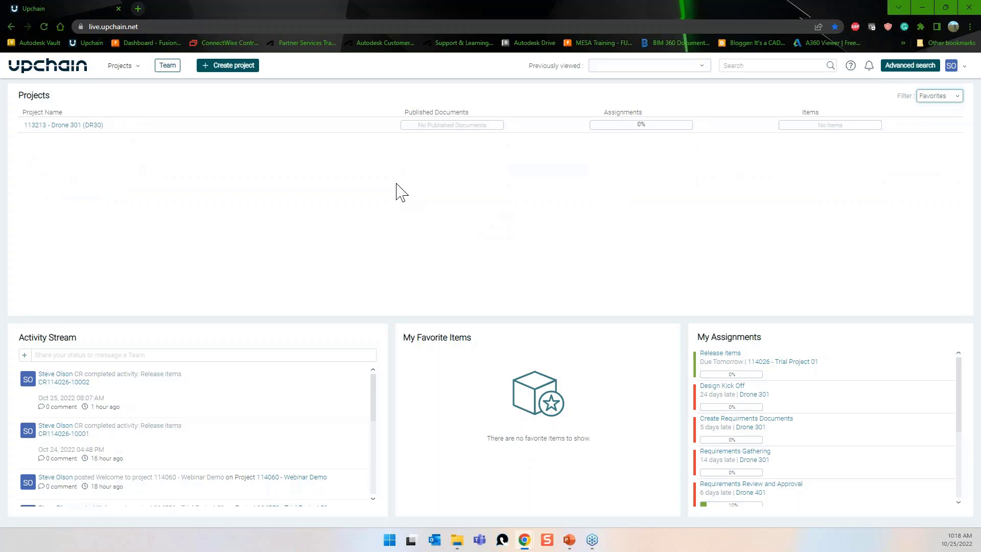
pyautogui.click(938, 98)
pyautogui.click(938, 115)
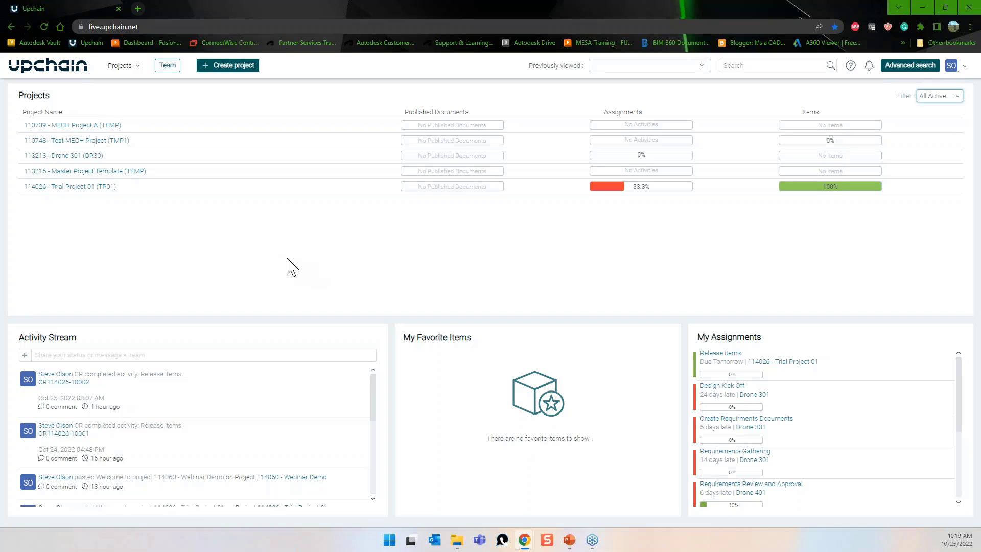
pyautogui.click(209, 69)
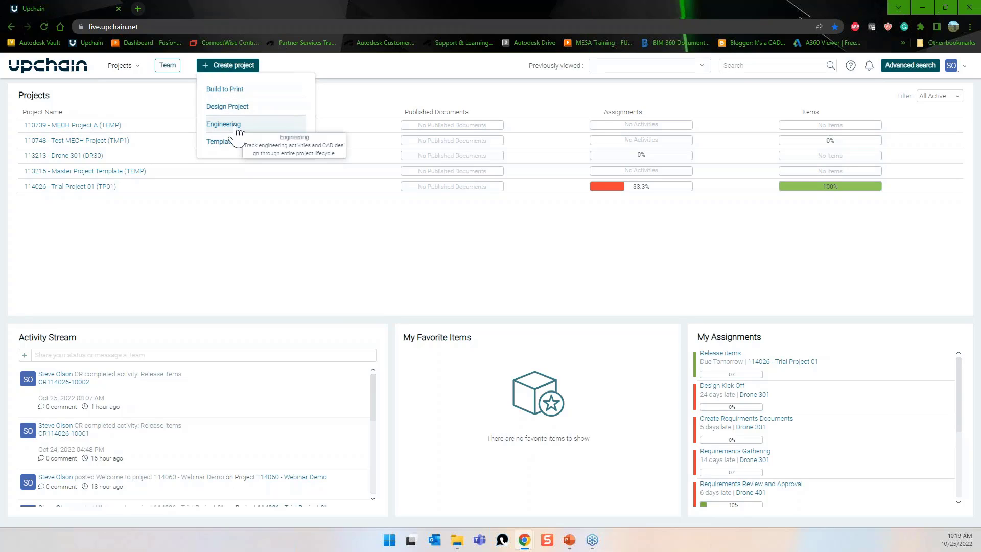
# Create engineering project Sliding Lock (SL01, 'Sliding Lock Assembly') from template 113215 with Project activation workflow.
pyautogui.click(236, 130)
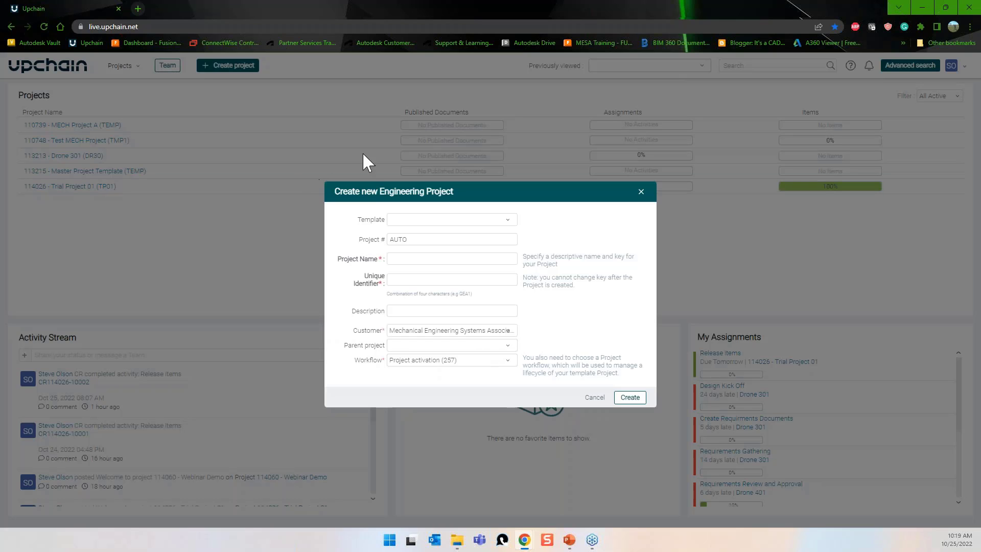
pyautogui.click(409, 220)
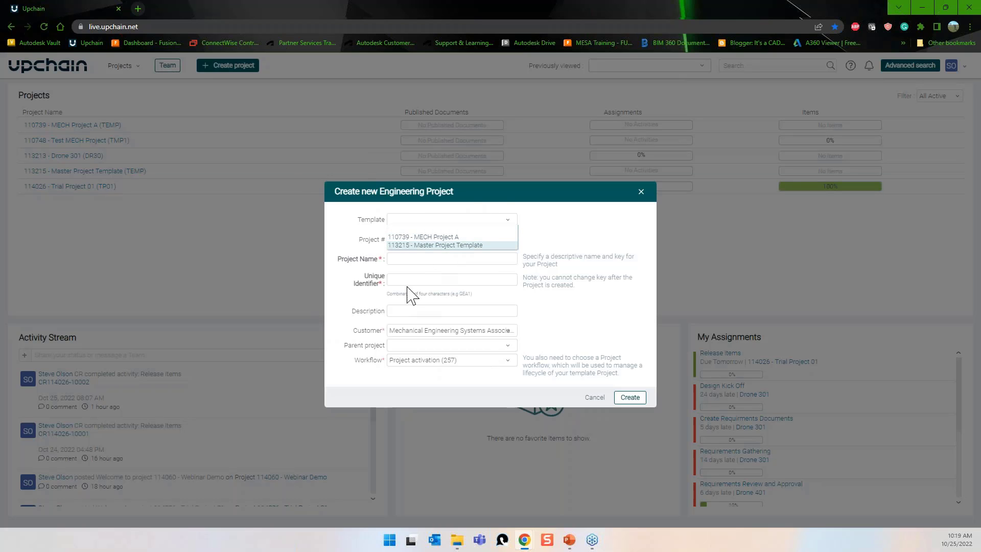
pyautogui.click(450, 246)
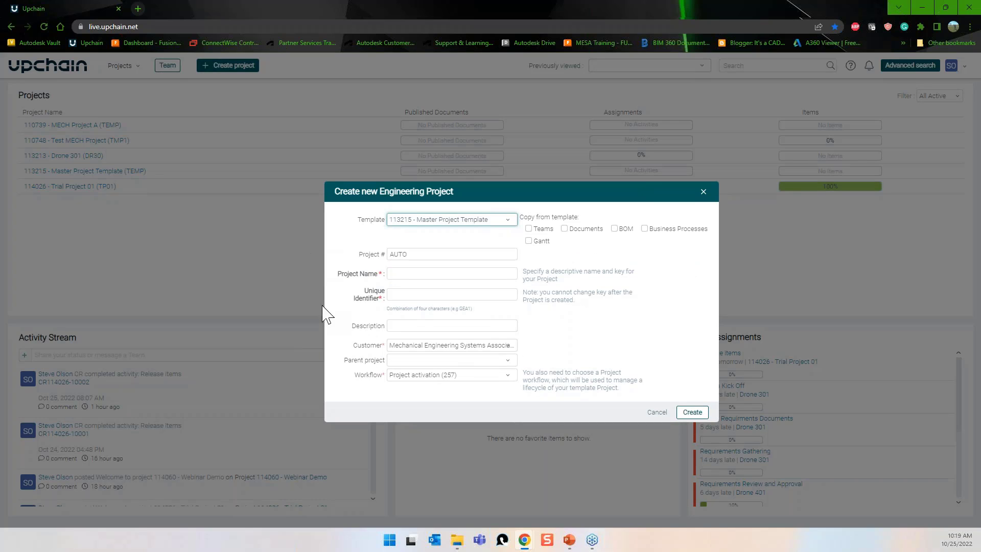
pyautogui.click(414, 279)
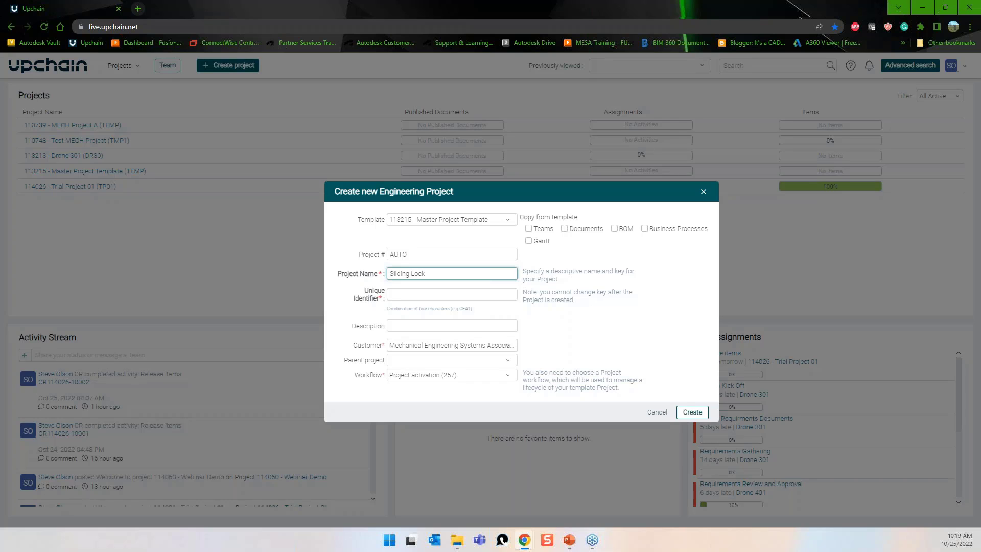
pyautogui.click(403, 296)
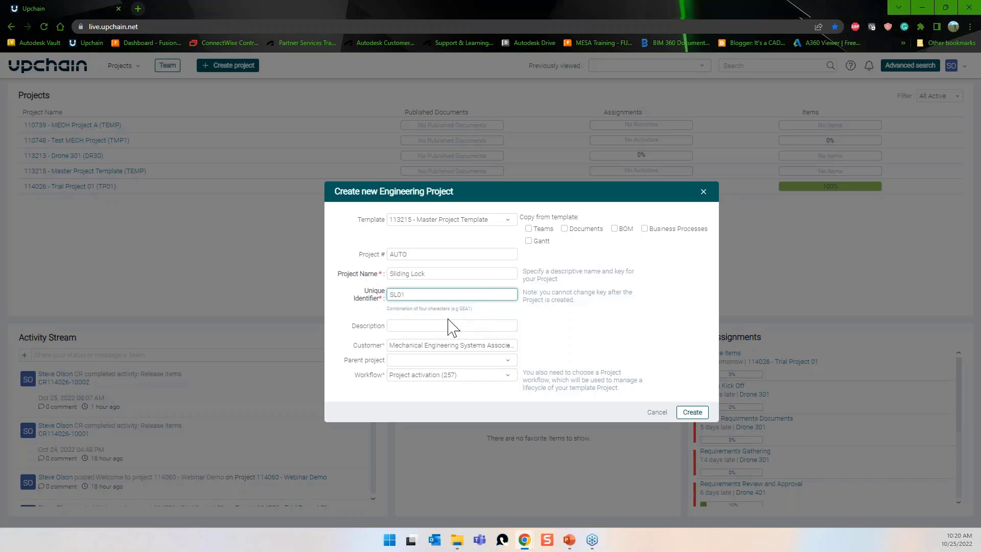
pyautogui.click(449, 324)
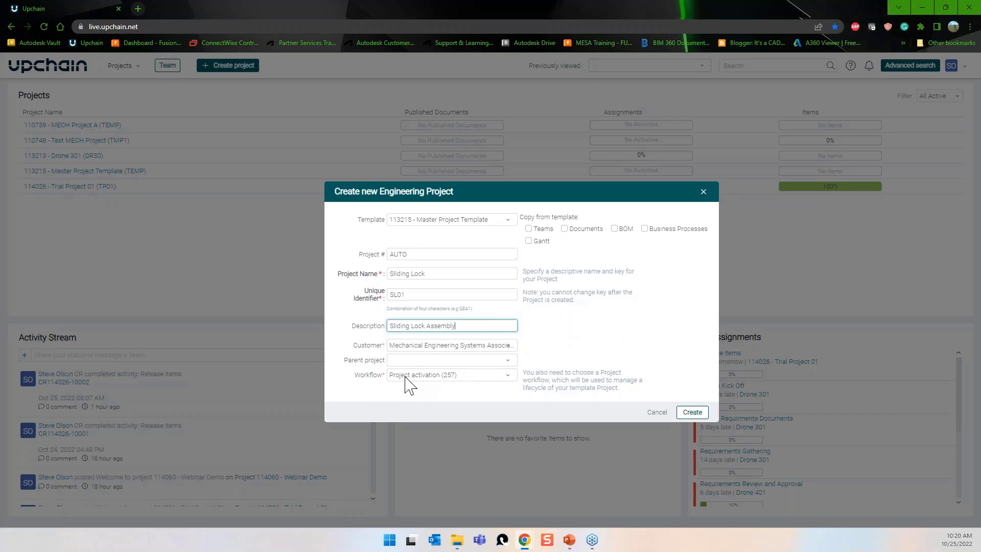
pyautogui.click(496, 378)
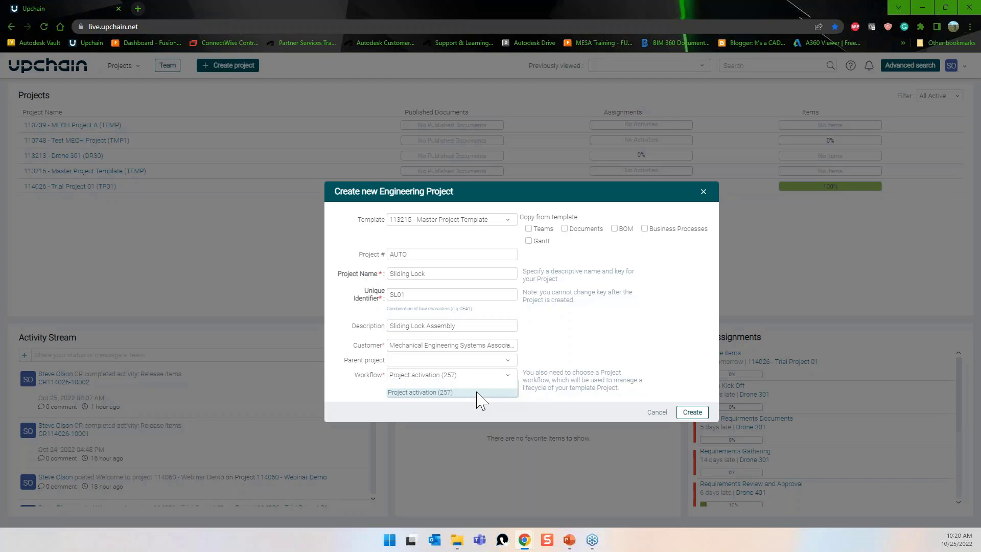
pyautogui.click(480, 393)
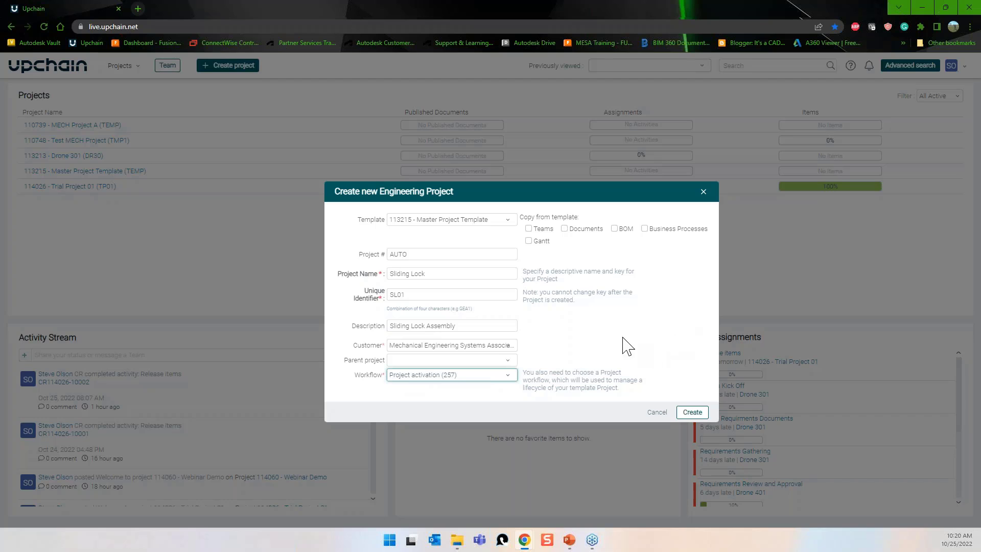
pyautogui.click(691, 414)
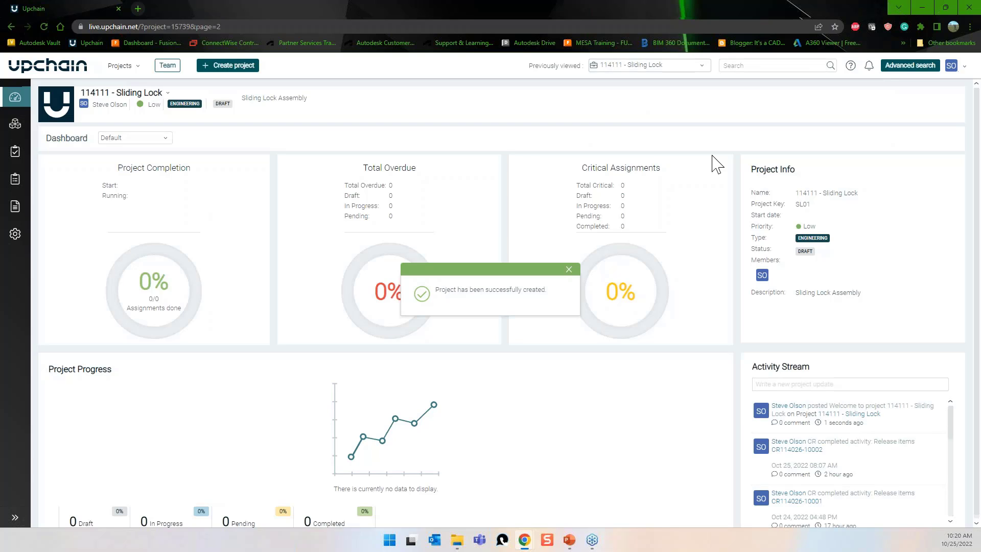
# Dismiss the project-created notice and open the Sliding Lock project's activity schedule.
pyautogui.click(570, 269)
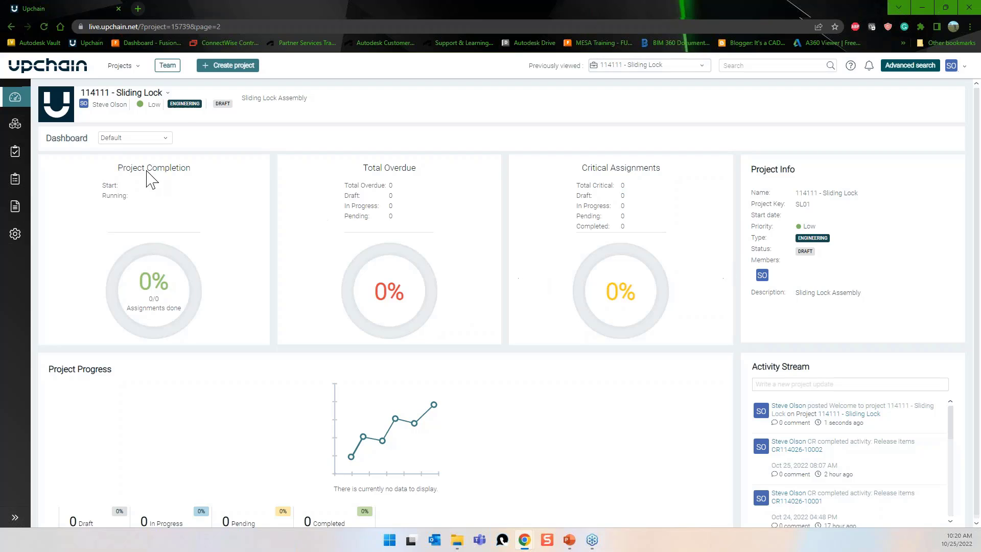
pyautogui.click(19, 155)
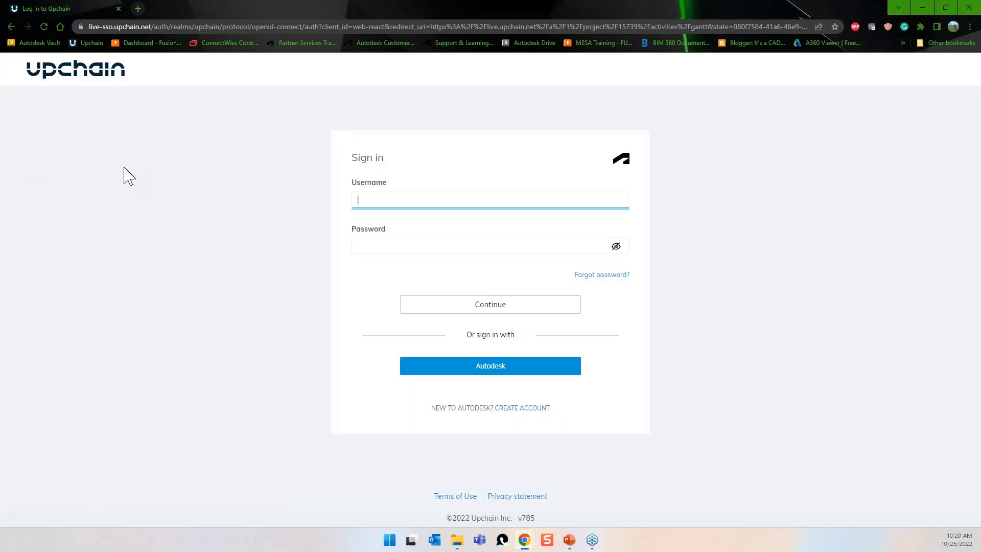
# Sign in with the Autodesk account's username and password to reach the Sliding Lock Gantt chart.
pyautogui.click(533, 371)
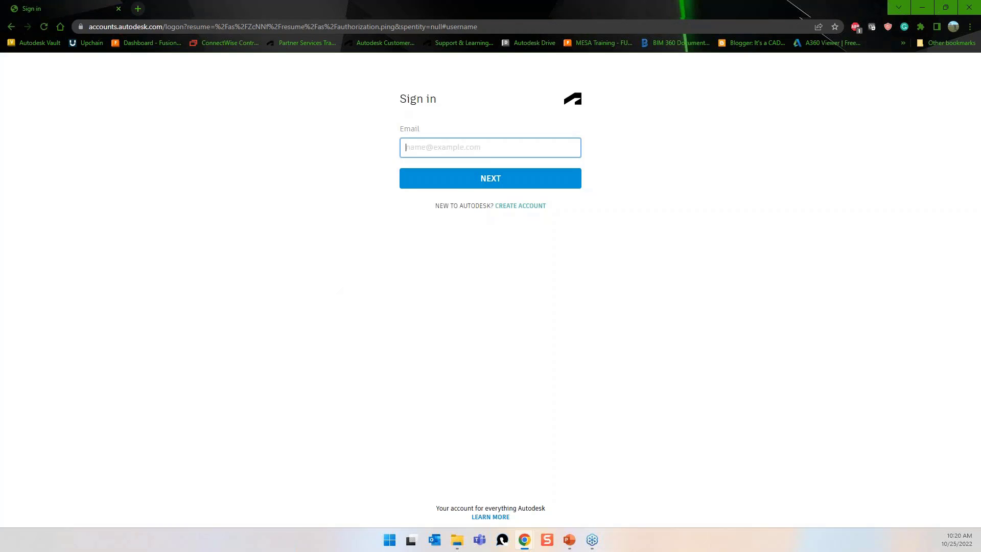
pyautogui.press('Return')
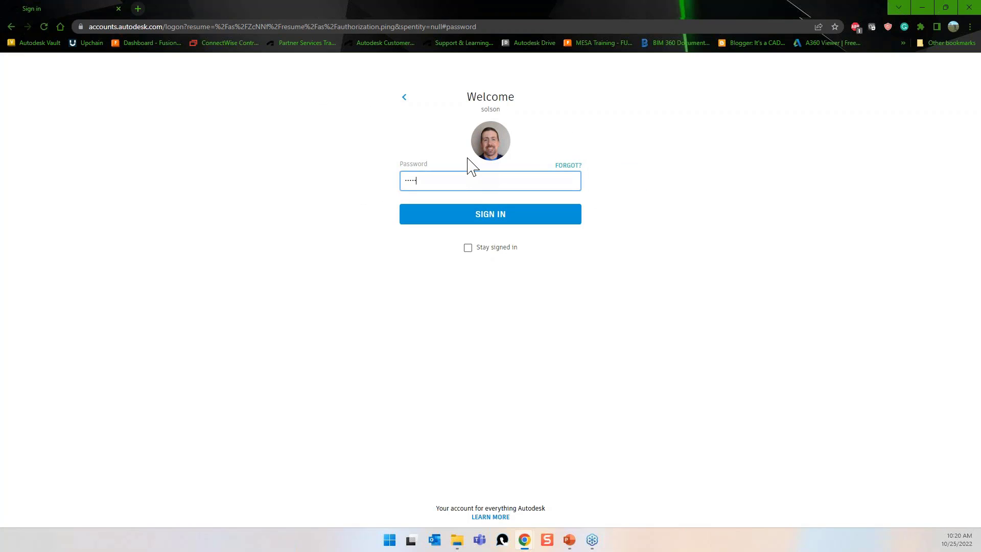
pyautogui.press('Return')
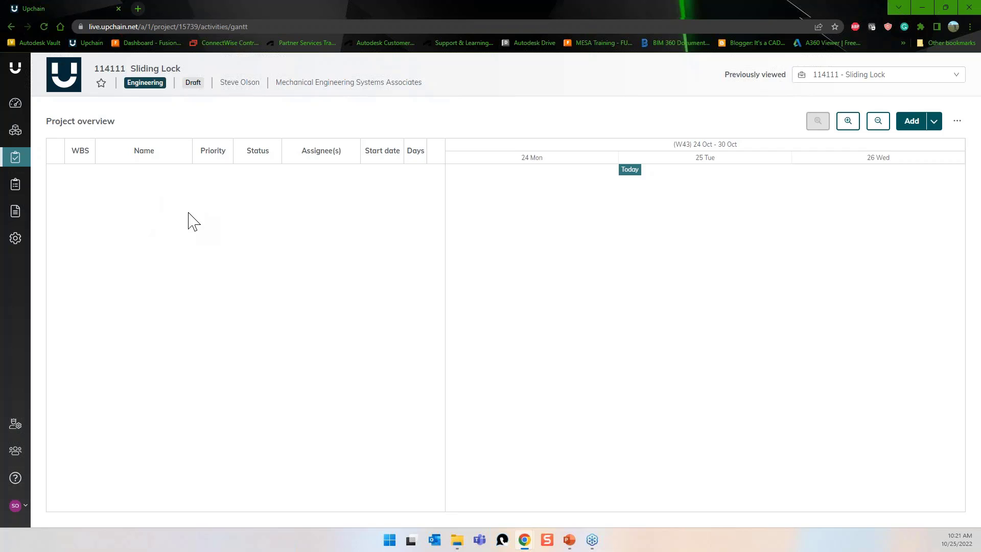
# Start a new Activity - Task (v41) task named 'Create Requirements Documents', fixing its spelling.
pyautogui.click(934, 123)
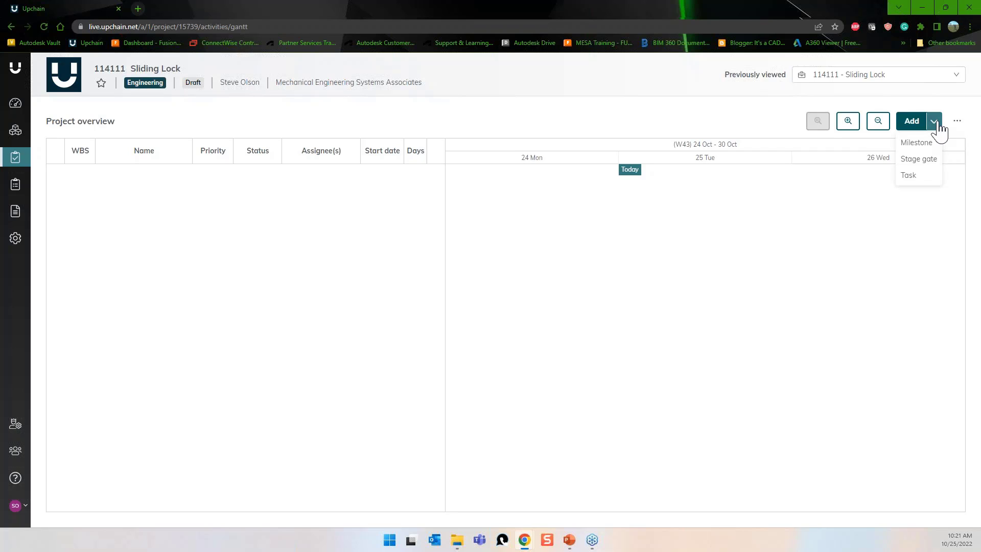
pyautogui.click(925, 176)
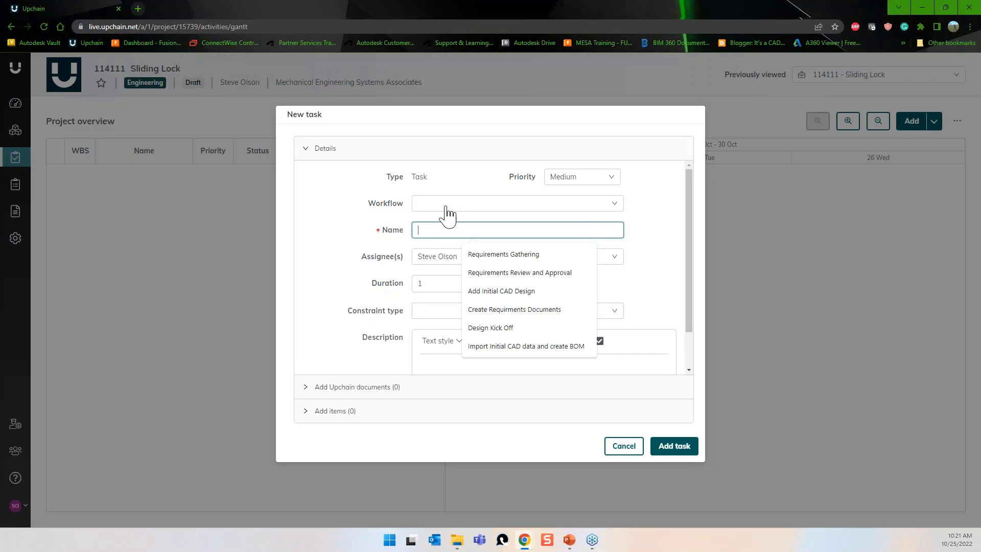
pyautogui.click(615, 204)
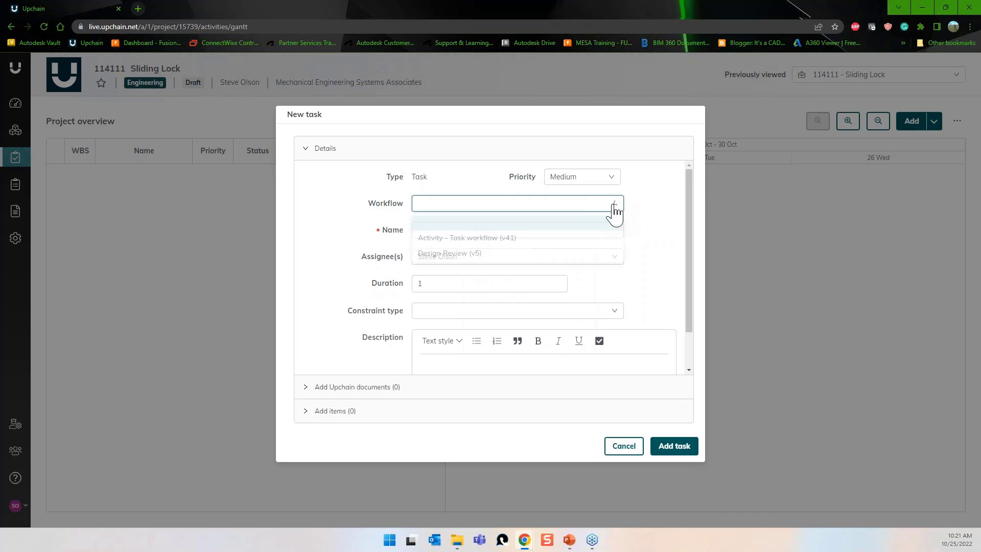
pyautogui.click(513, 244)
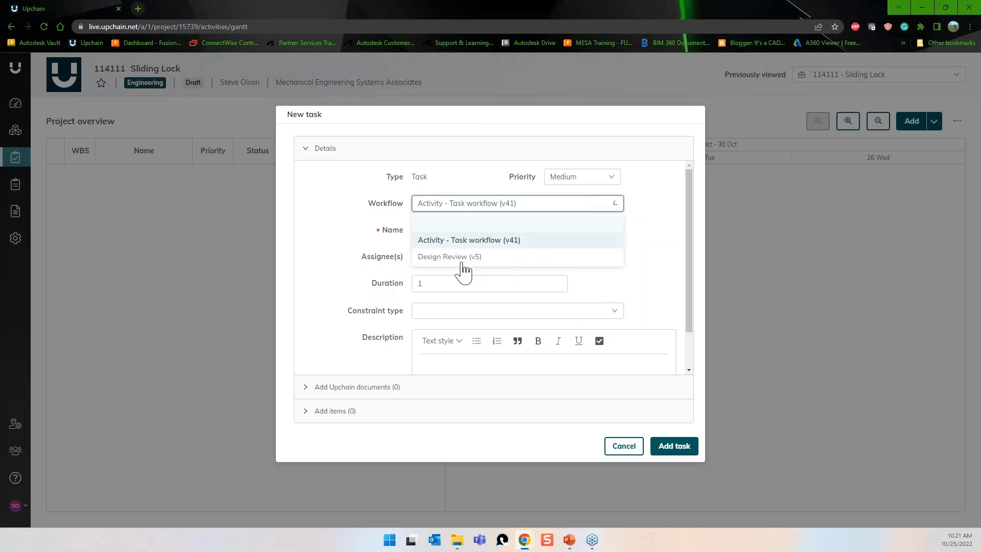
pyautogui.click(445, 230)
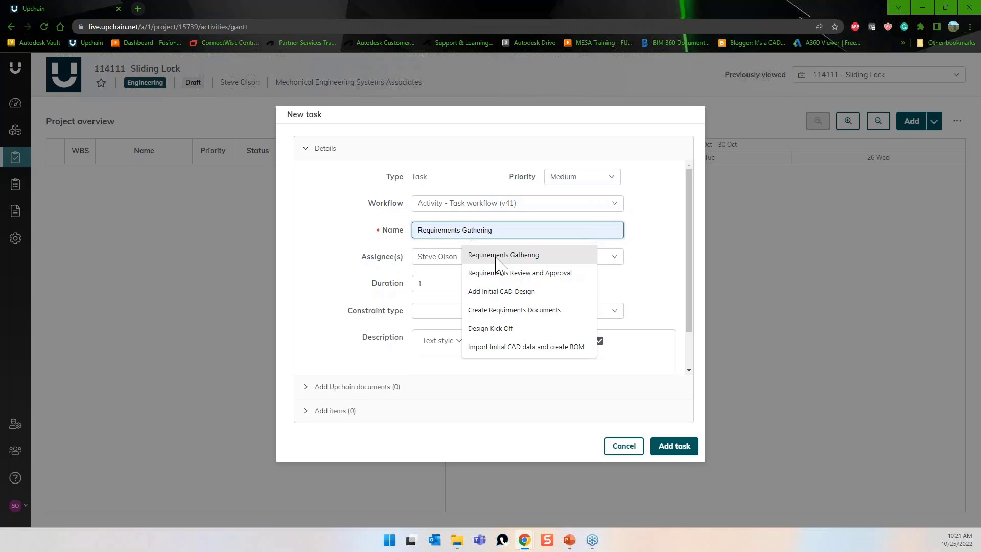
pyautogui.click(519, 309)
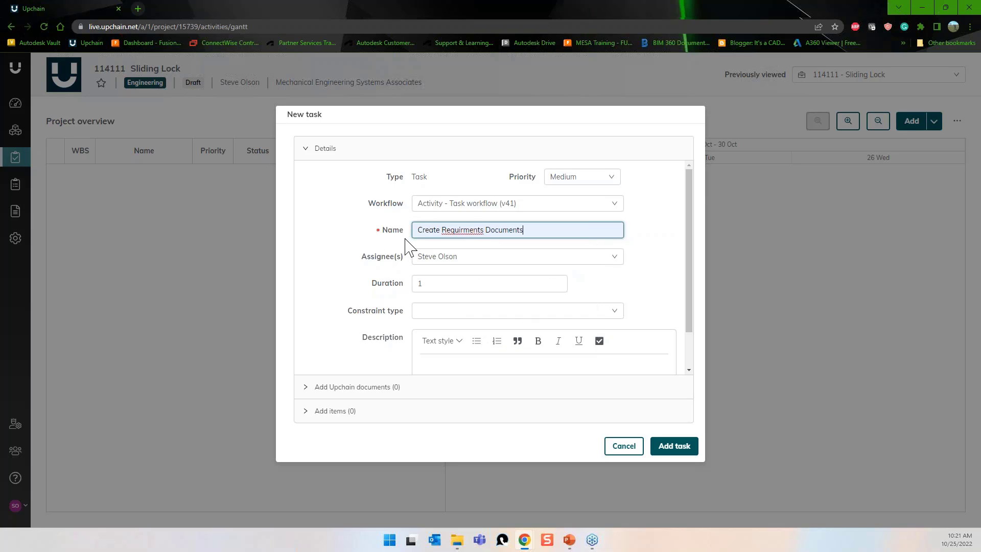
pyautogui.rightClick(471, 230)
pyautogui.click(490, 239)
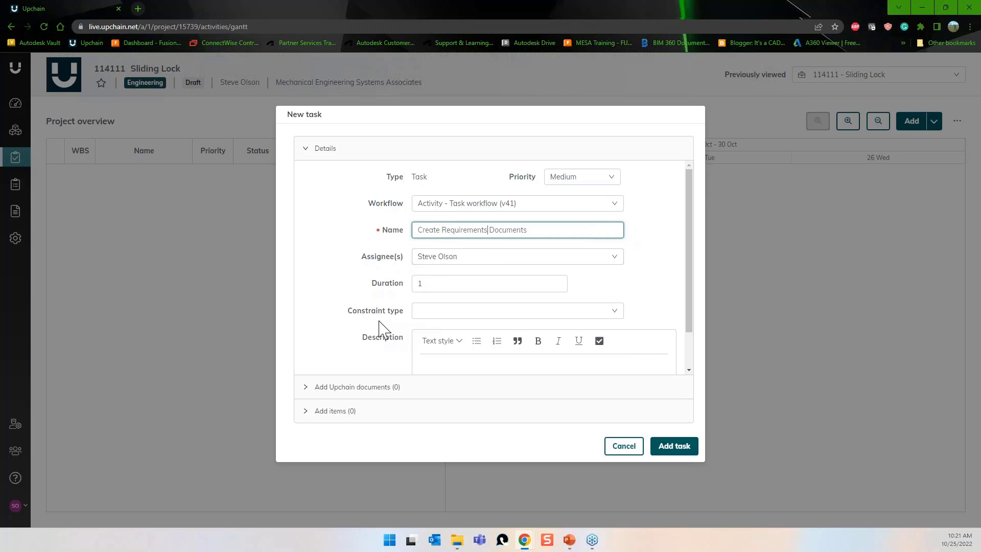
# Give the task an As soon as possible constraint and add it to the schedule.
pyautogui.click(478, 313)
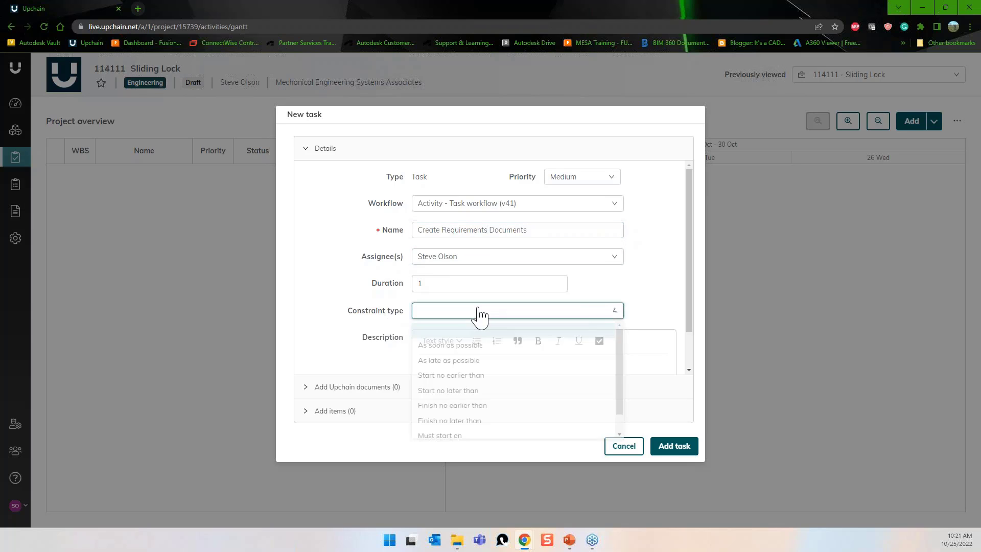
pyautogui.click(482, 351)
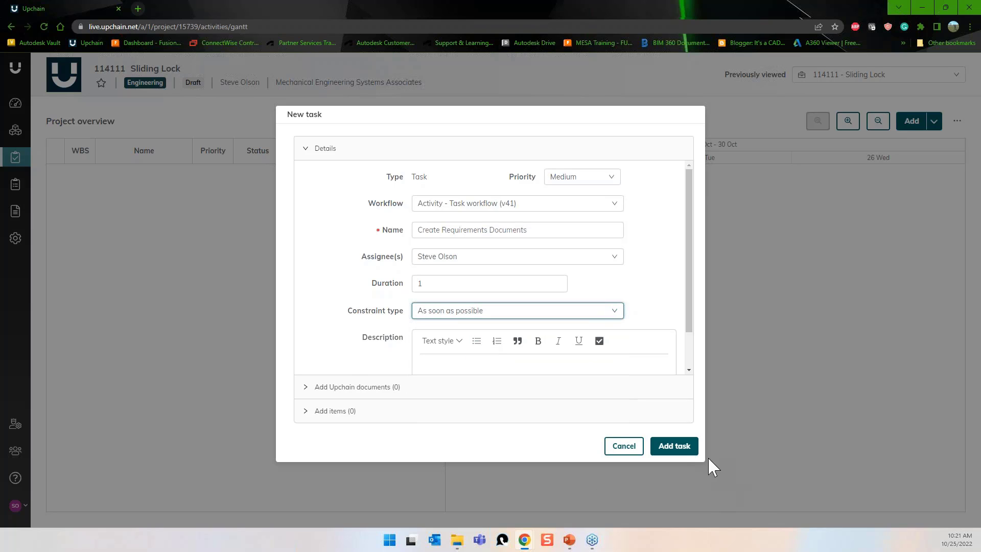
pyautogui.click(683, 450)
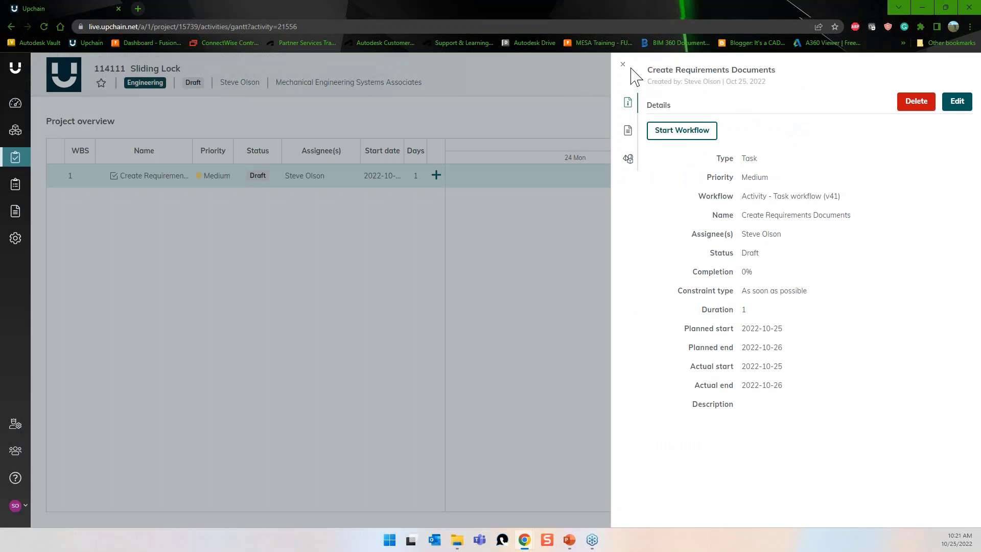
pyautogui.click(623, 64)
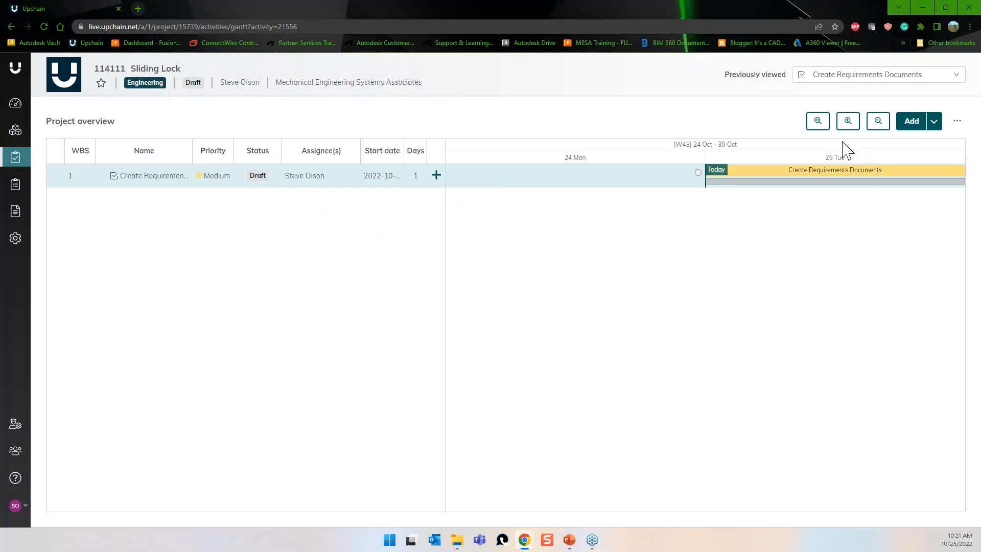
# Start another Activity - Task workflow task named 'Add Initial CAD Design'.
pyautogui.click(914, 124)
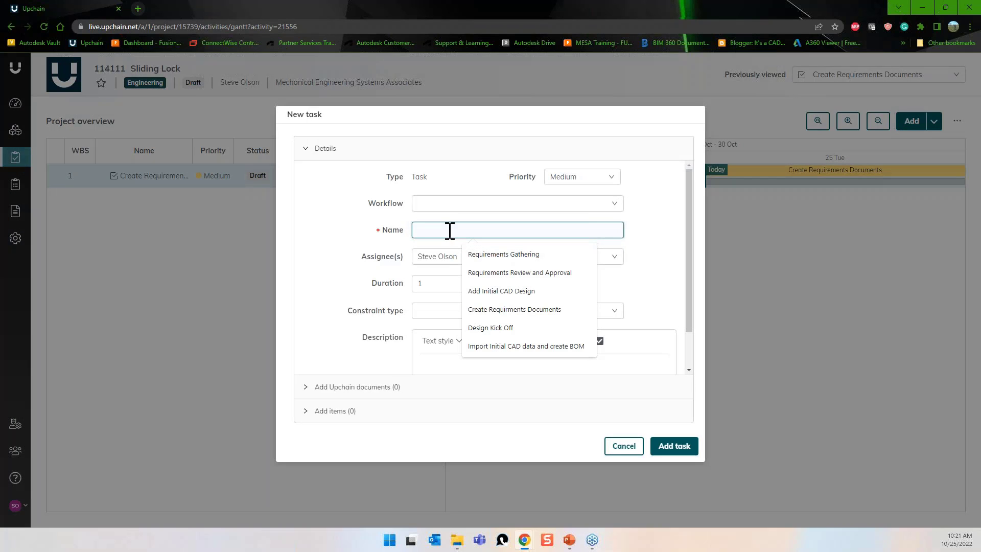
pyautogui.click(438, 205)
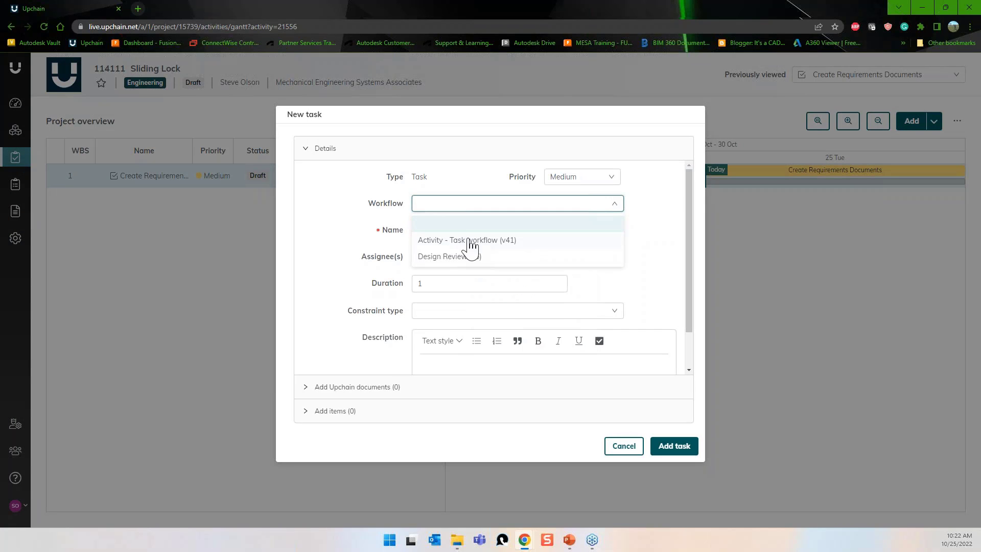
pyautogui.click(444, 241)
pyautogui.click(428, 229)
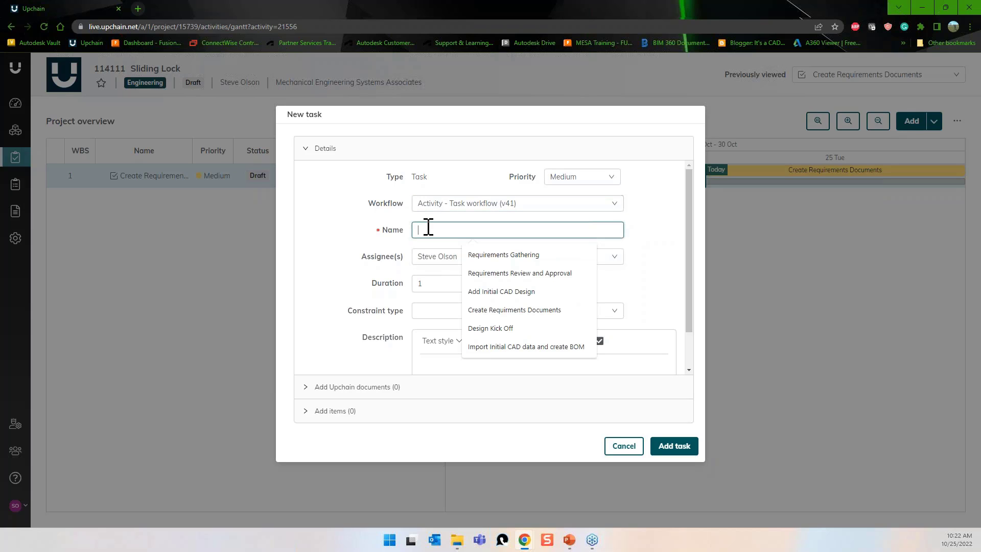
pyautogui.write('Add Initial CAD Design')
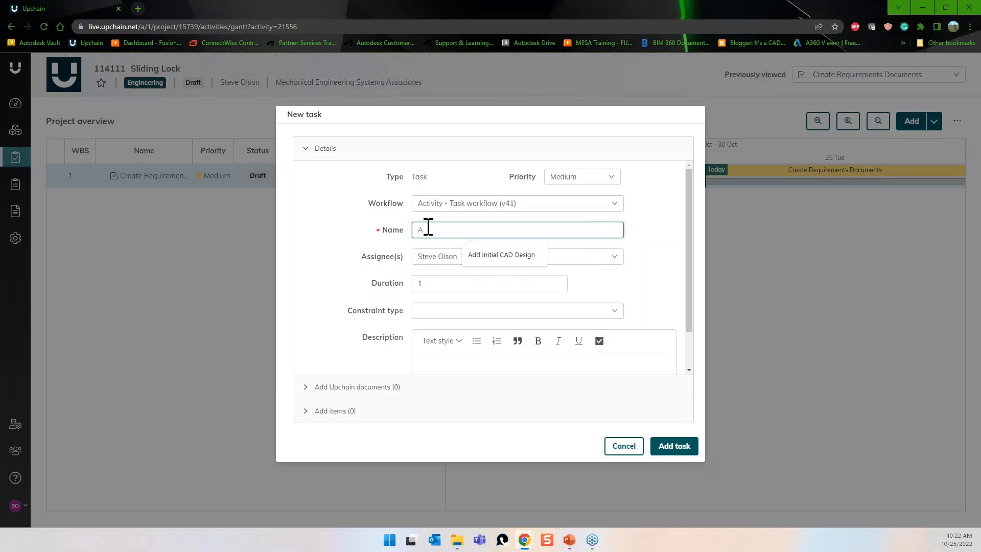
pyautogui.click(499, 258)
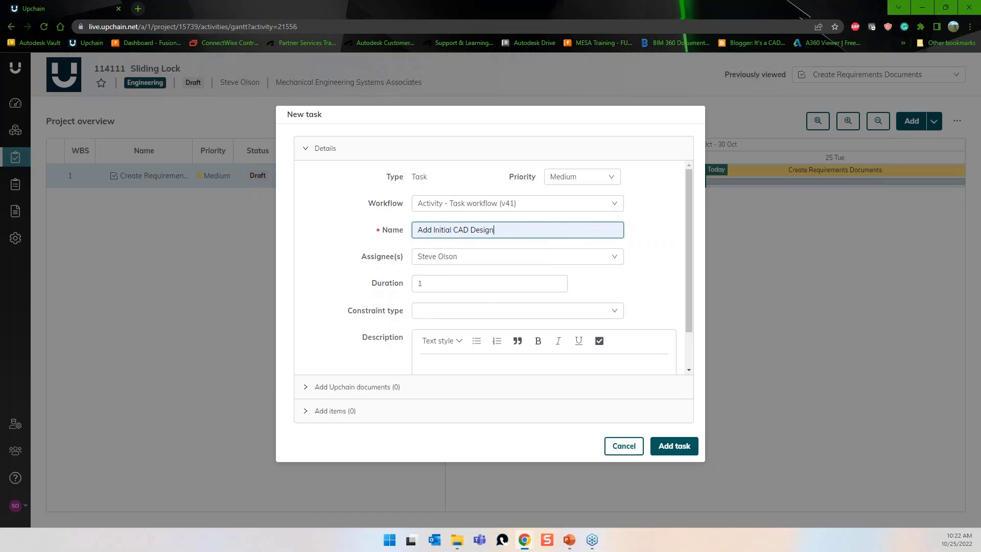
# Set the task's duration to 5 days with an As soon as possible constraint and add it.
pyautogui.click(613, 313)
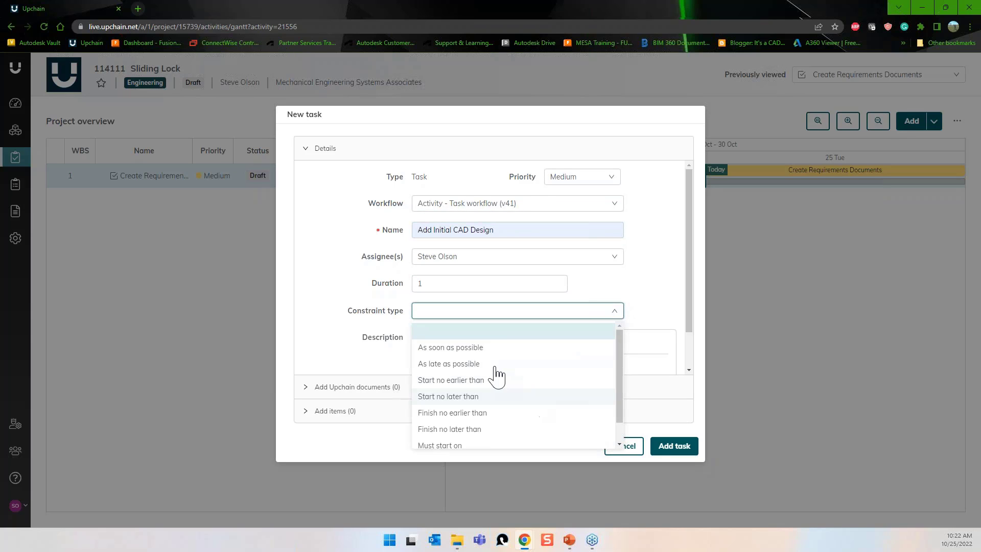
pyautogui.moveTo(621, 350)
pyautogui.mouseDown()
pyautogui.moveTo(620, 379)
pyautogui.moveTo(618, 344)
pyautogui.mouseUp()
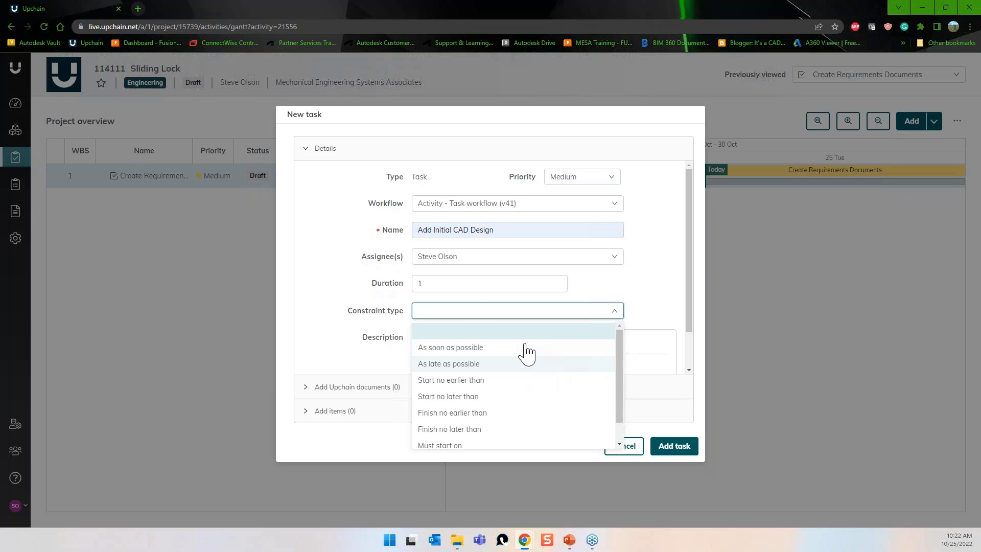
pyautogui.click(442, 286)
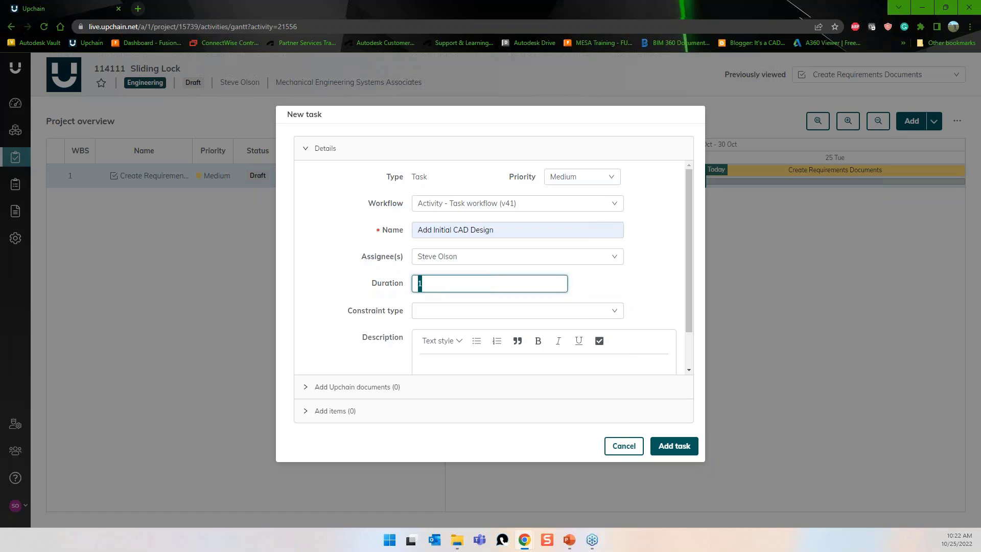
pyautogui.write('5')
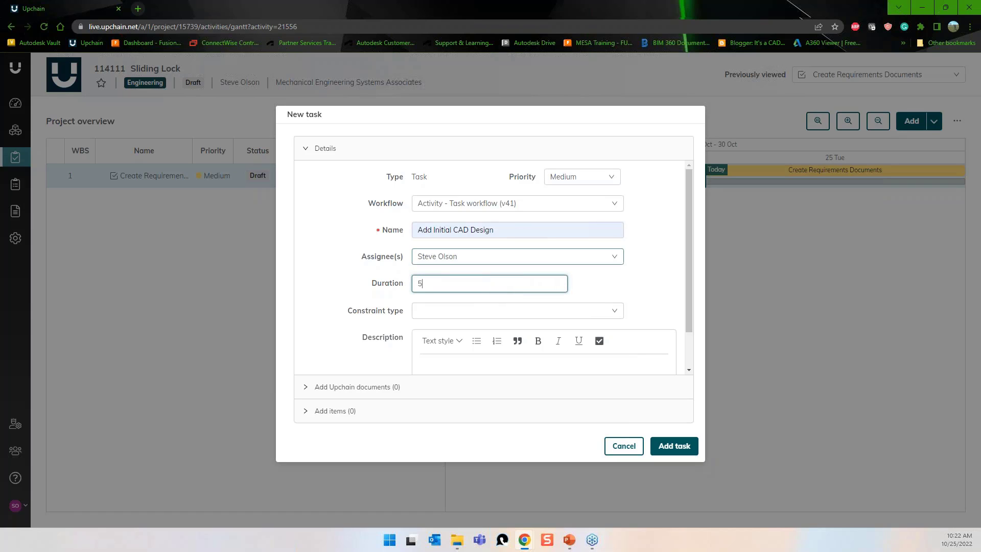
pyautogui.click(615, 313)
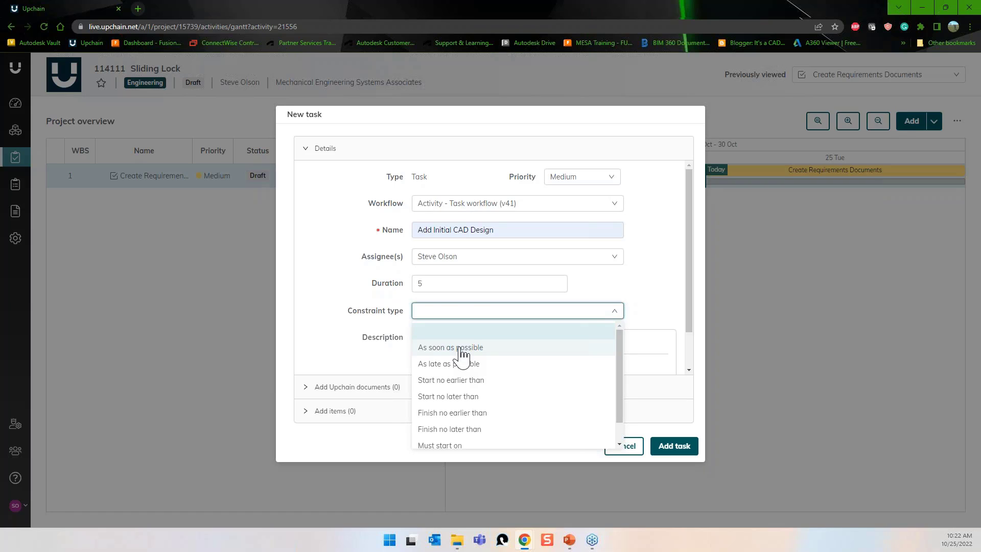
pyautogui.click(462, 349)
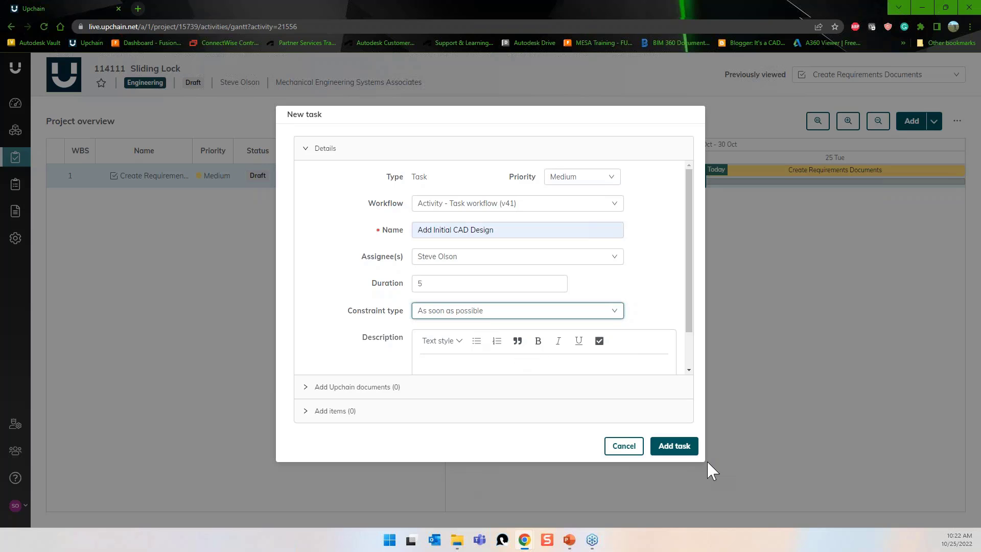
pyautogui.click(675, 447)
# Review the new task's details and zoom the timeline out to quarters.
pyautogui.click(147, 197)
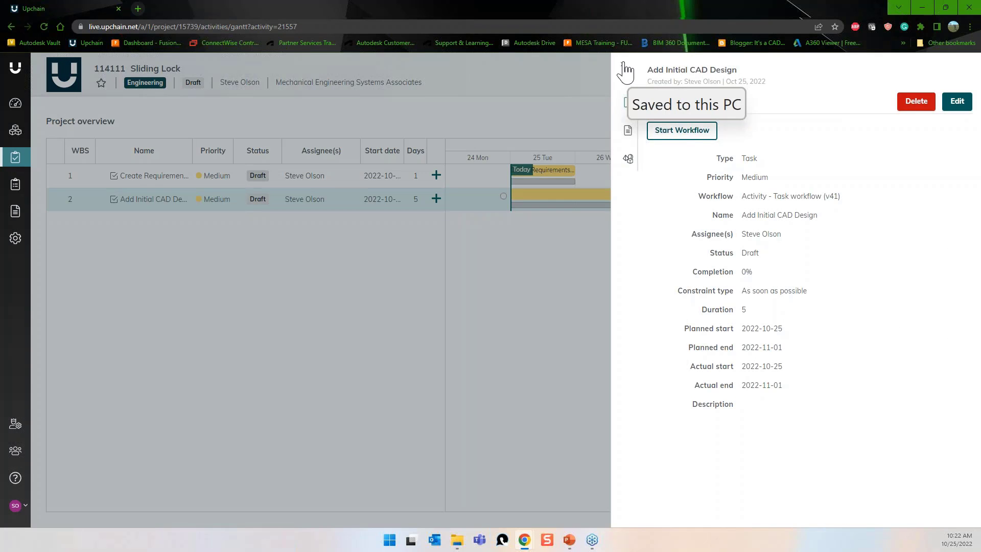
pyautogui.click(623, 64)
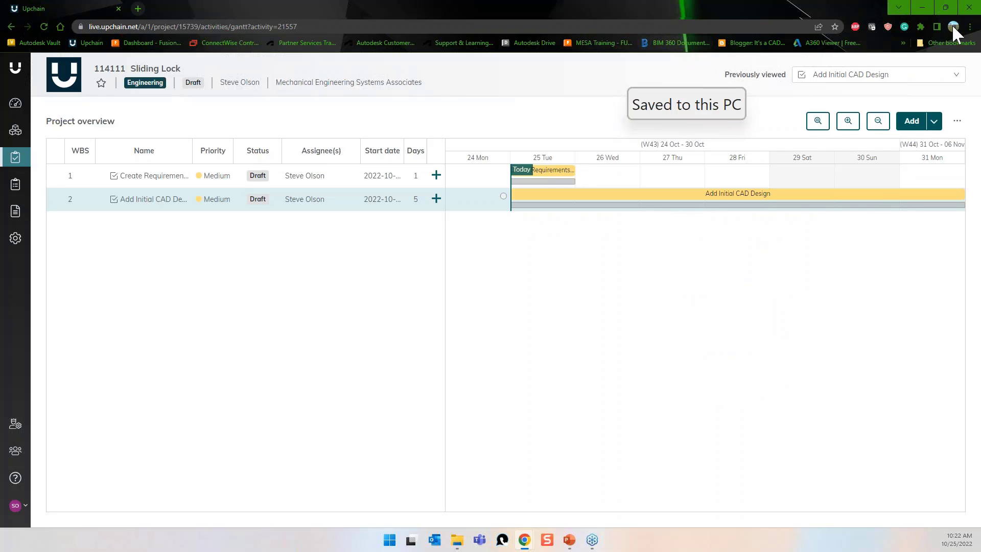
pyautogui.click(878, 121)
pyautogui.click(878, 123)
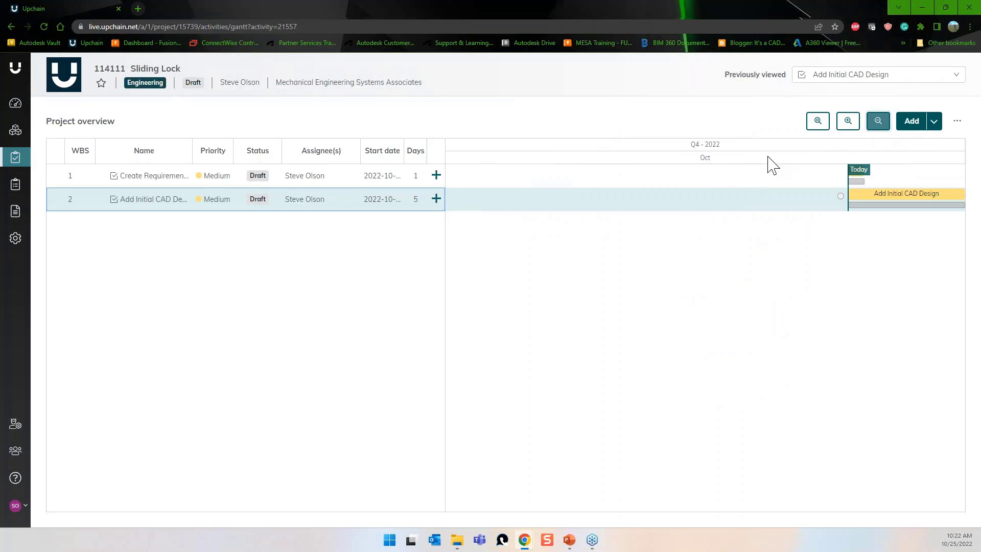
pyautogui.click(869, 195)
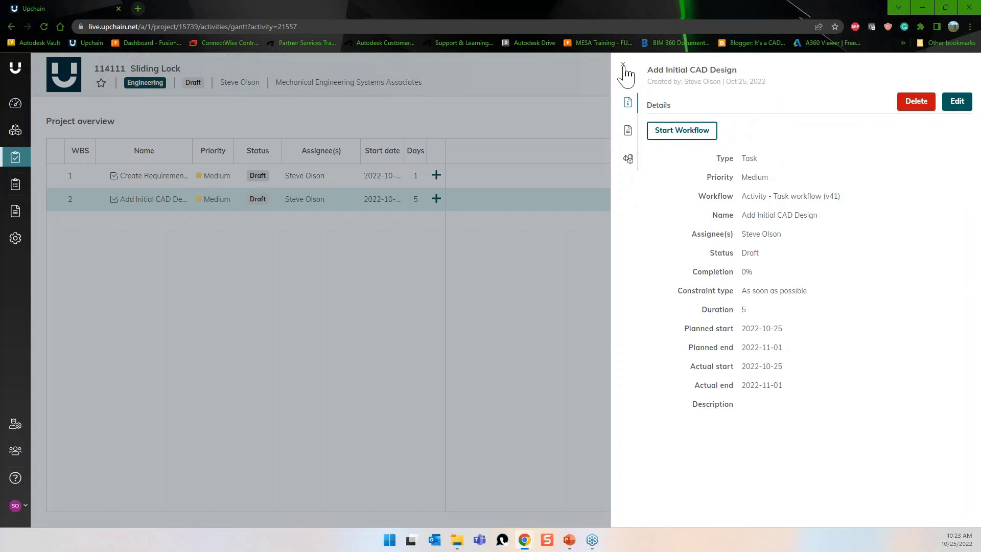
# Link Add Initial CAD Design to follow Create Requirements Documents.
pyautogui.click(623, 64)
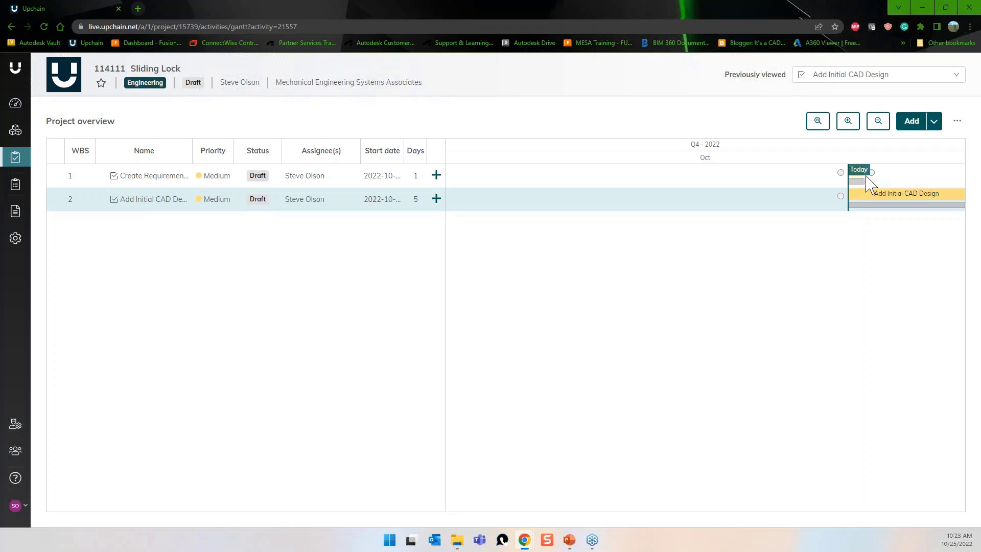
pyautogui.moveTo(873, 174); pyautogui.dragTo(841, 200)
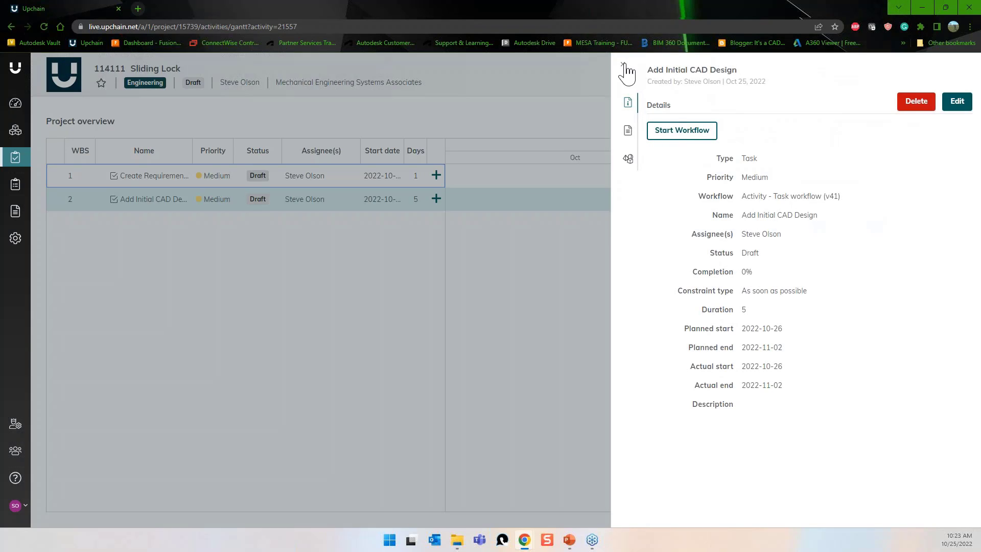
pyautogui.click(623, 64)
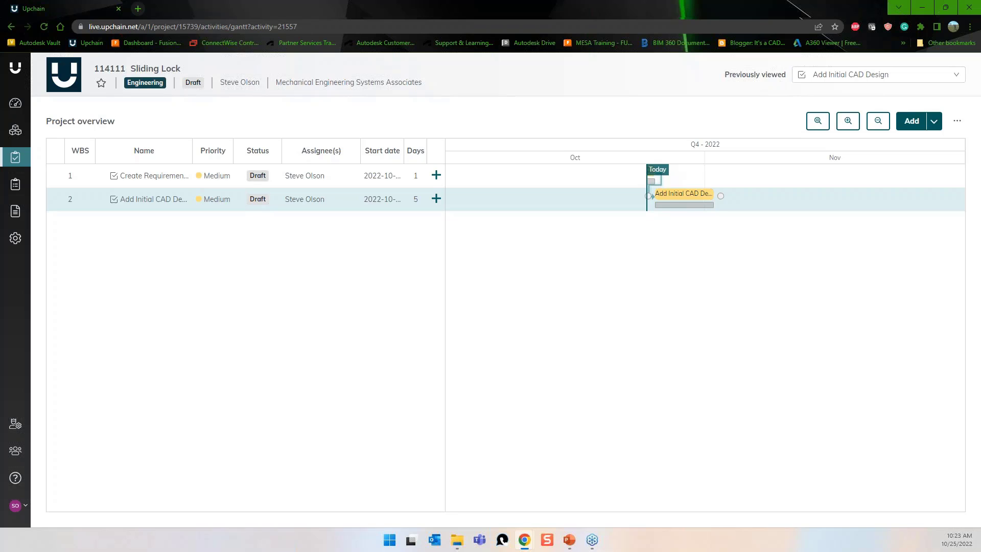
# Shift the Add Initial CAD Design bar to start on 2022-10-30.
pyautogui.moveTo(676, 202); pyautogui.dragTo(709, 204)
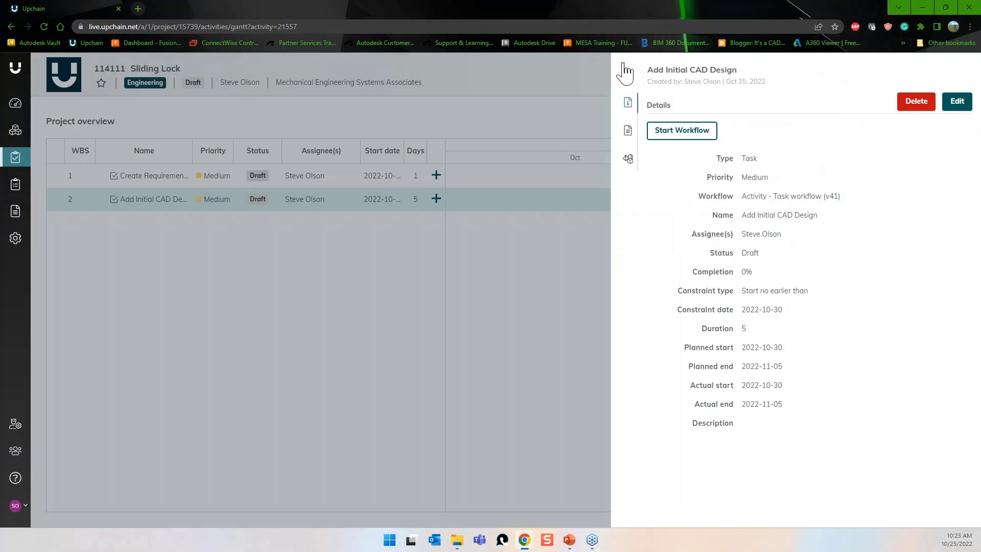
pyautogui.click(624, 65)
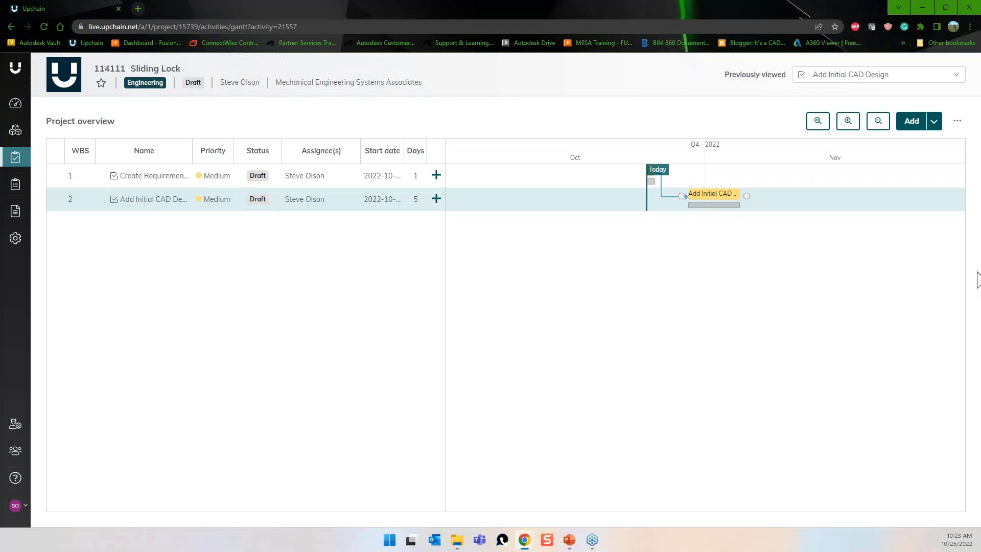
pyautogui.hotkey('alt', 'Tab')
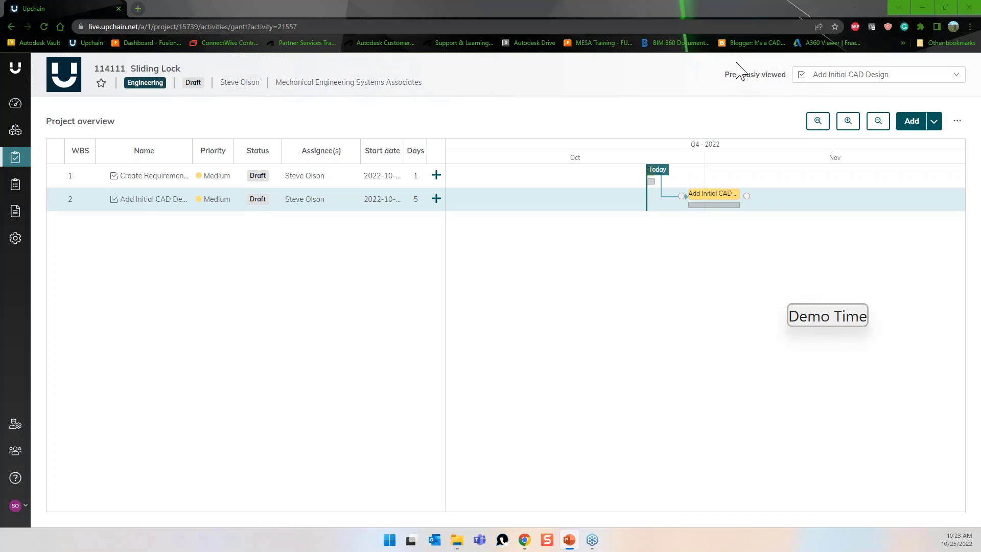
pyautogui.click(375, 203)
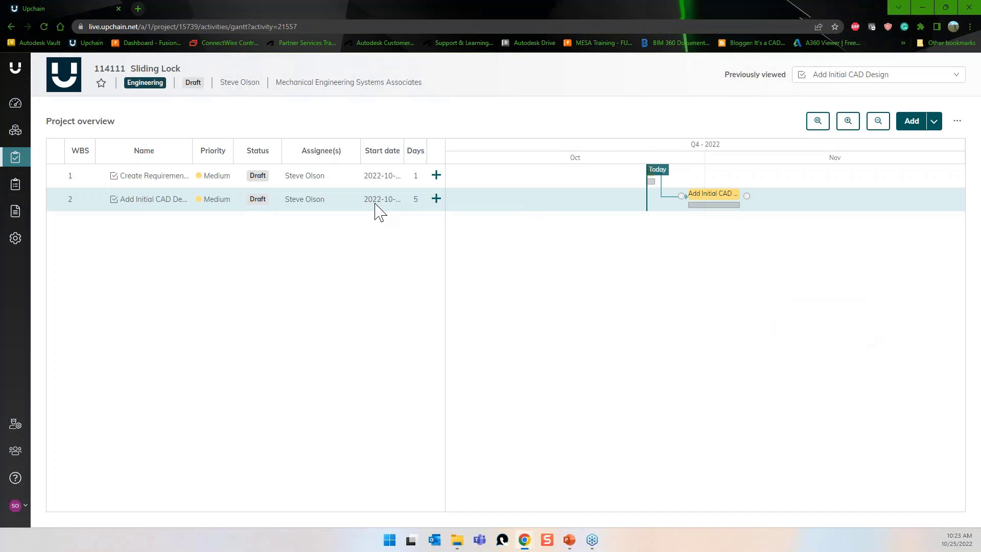
# Go to the home dashboard, review the Plugins page from the account menu, then return.
pyautogui.click(16, 74)
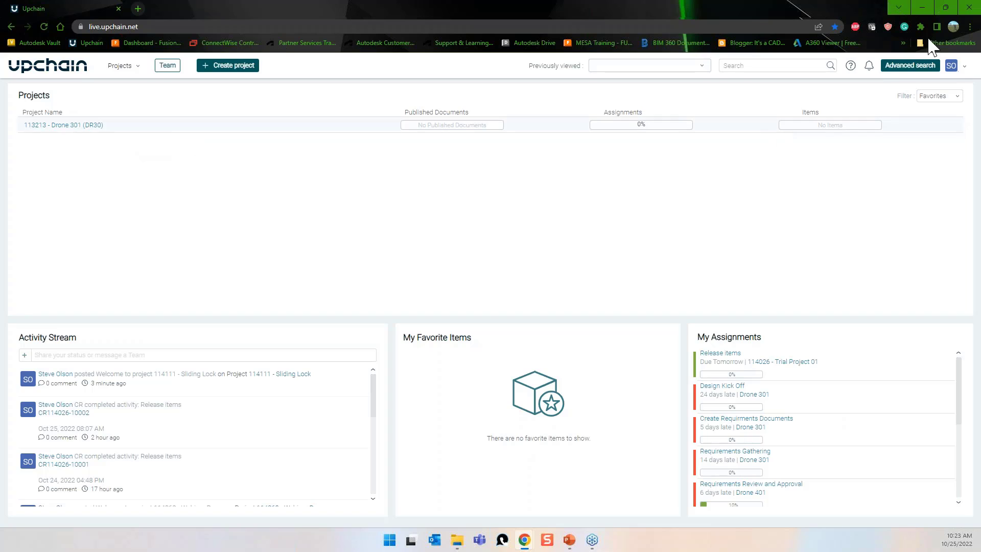
pyautogui.click(964, 66)
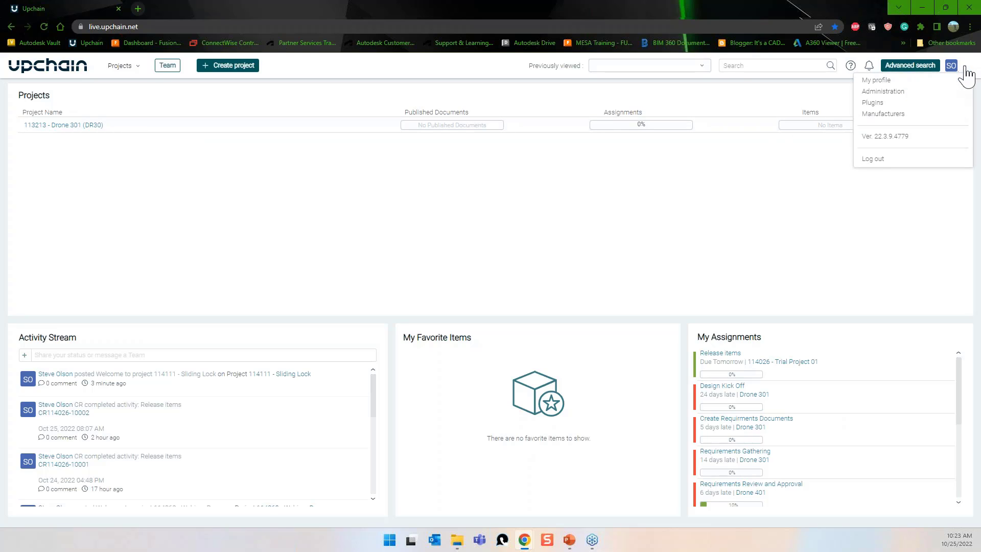
pyautogui.click(921, 104)
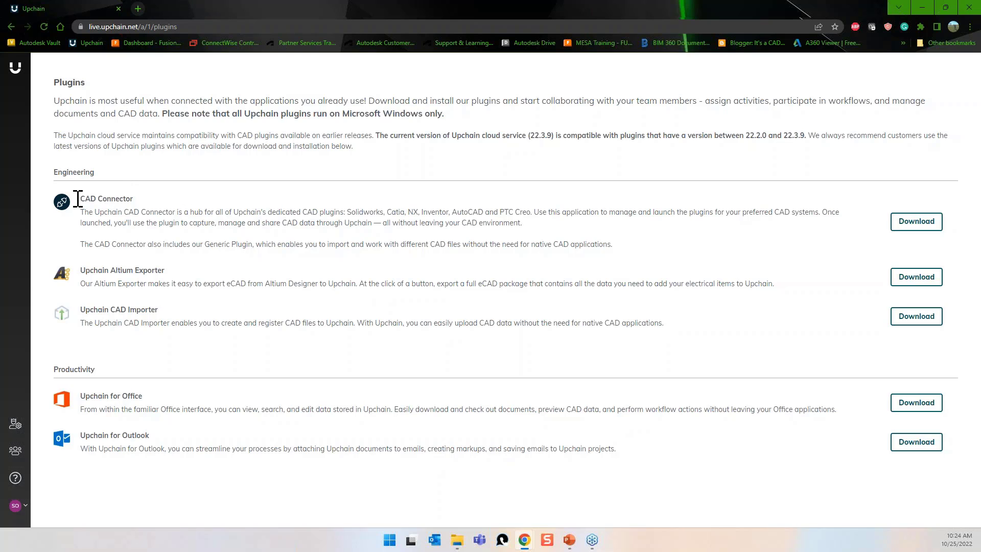
pyautogui.click(12, 24)
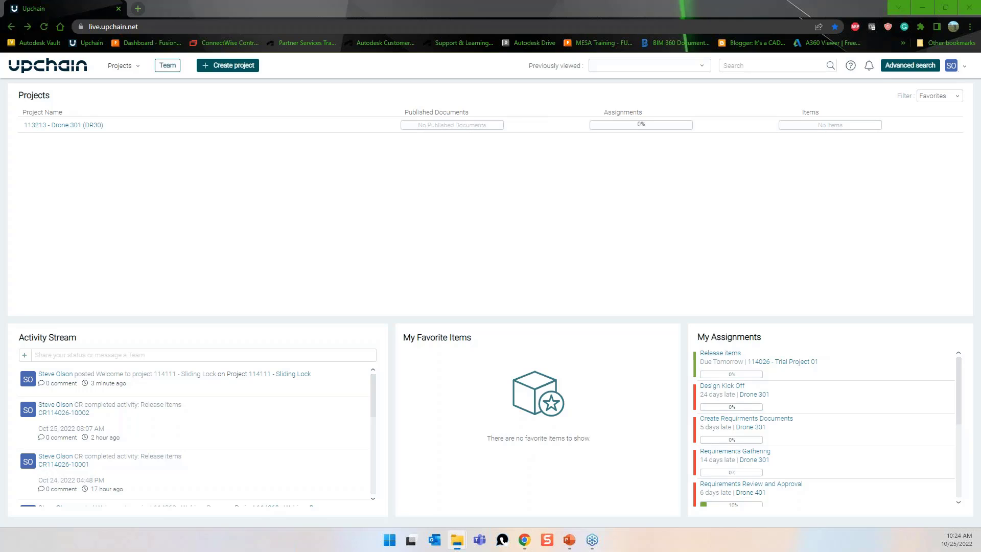
# Run the Upchain CAD Connector from the _2023 folder and launch Inventor 2023 through it.
pyautogui.moveTo(980, 48); pyautogui.dragTo(607, 78)
pyautogui.moveTo(665, 67); pyautogui.dragTo(642, 84)
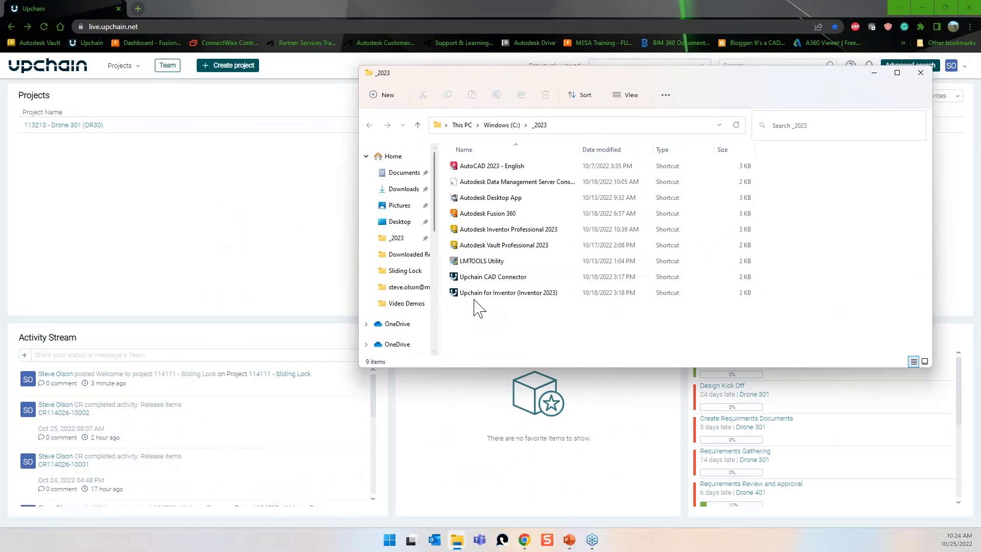
pyautogui.click(489, 283)
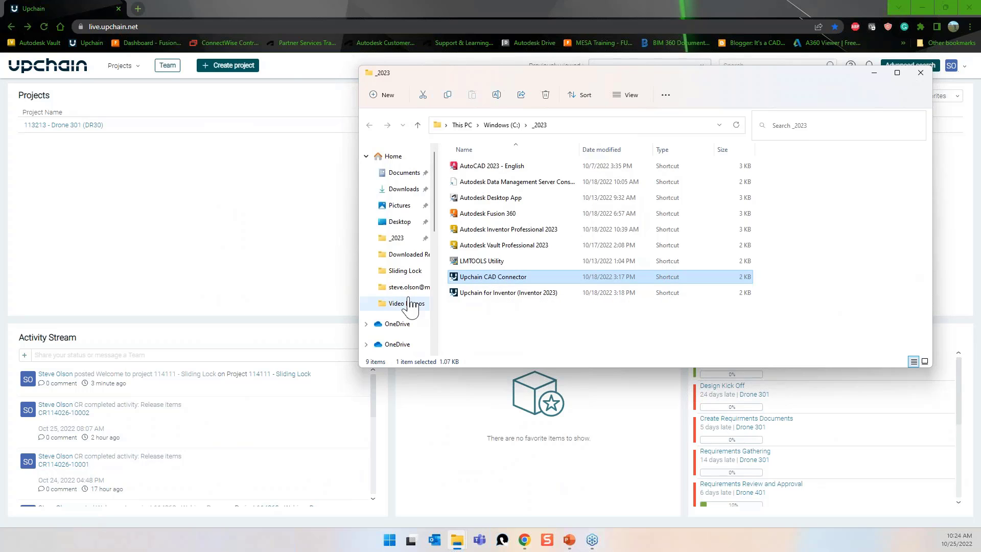
pyautogui.scroll(-6, 409, 305)
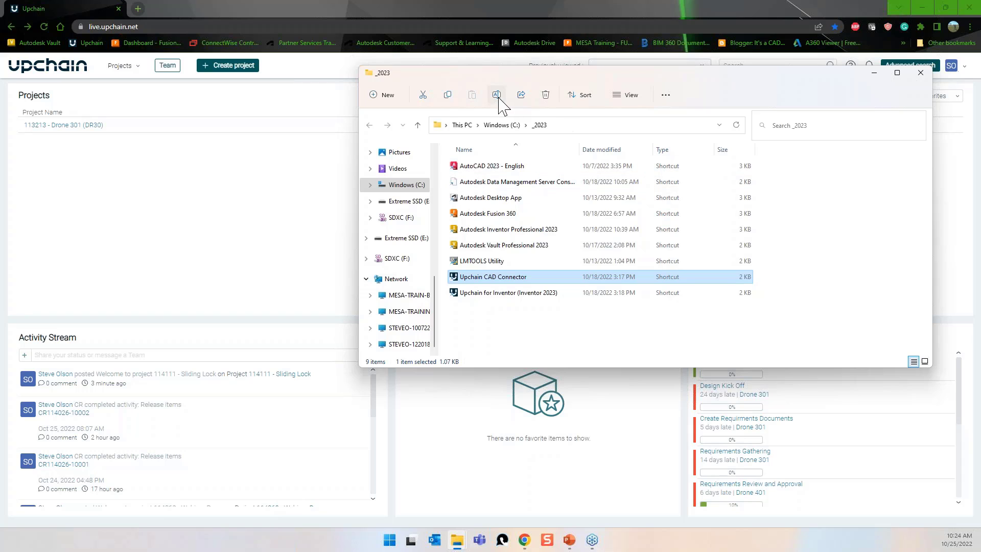
pyautogui.press('Return')
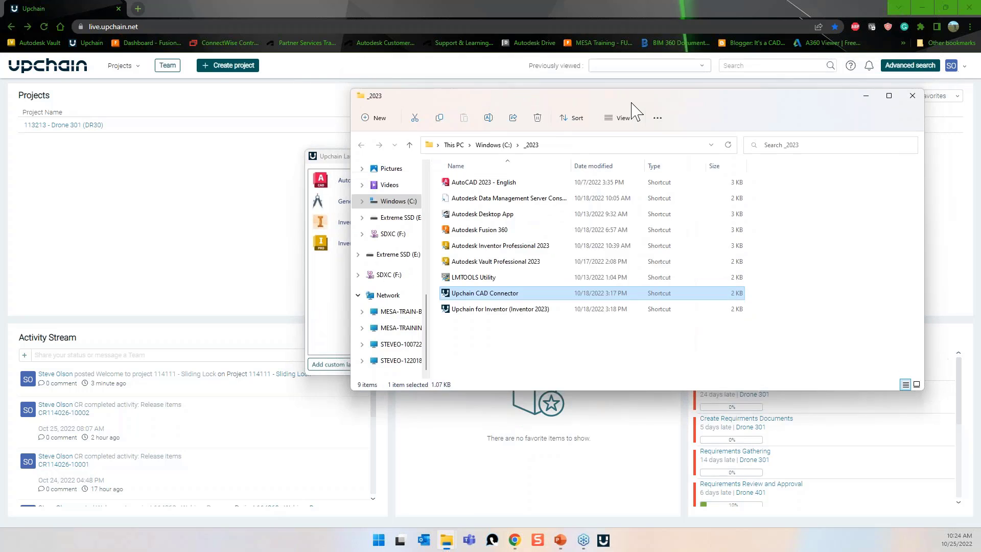
pyautogui.click(866, 108)
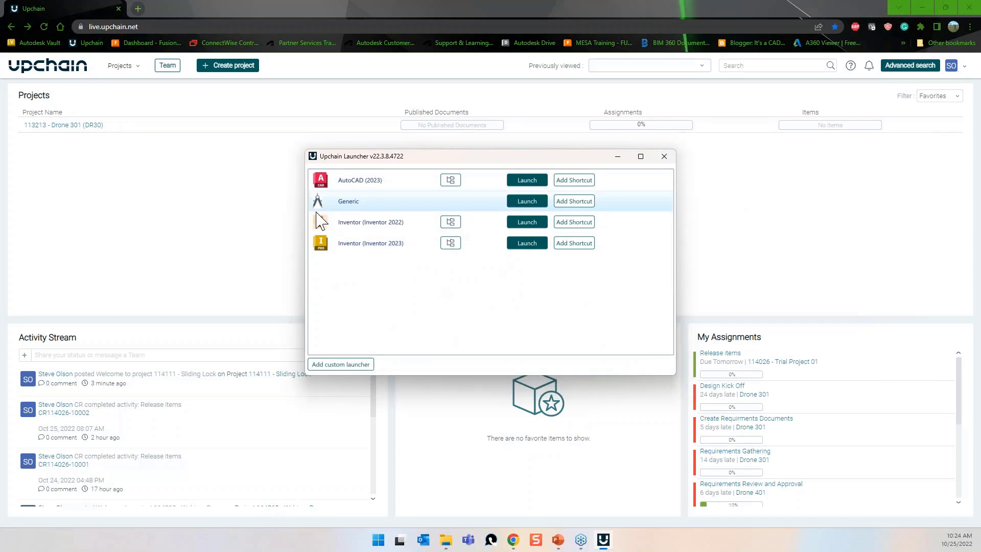
pyautogui.click(523, 244)
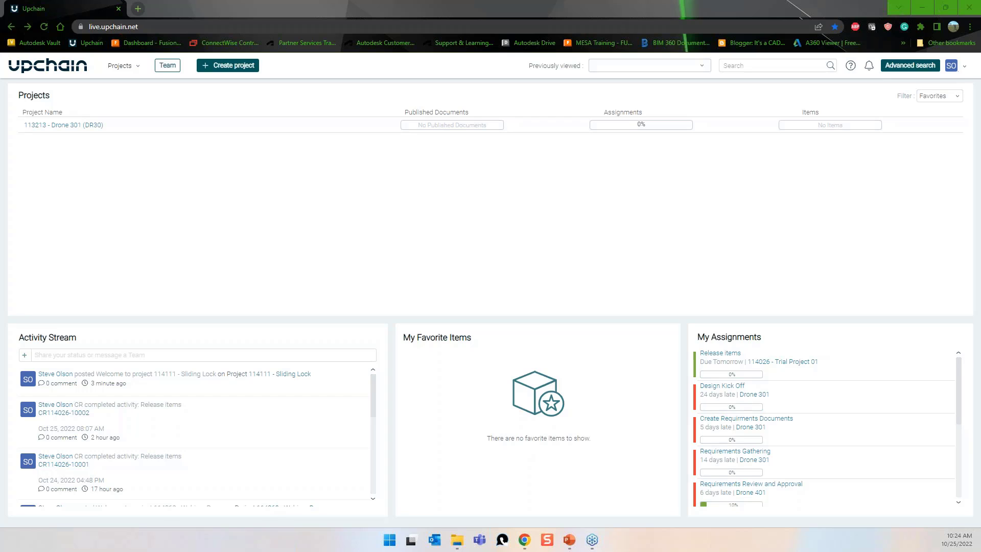
# Sign in to the Upchain Inventor plugin and dismiss the browser's login confirmation.
pyautogui.hotkey('alt', 'Tab')
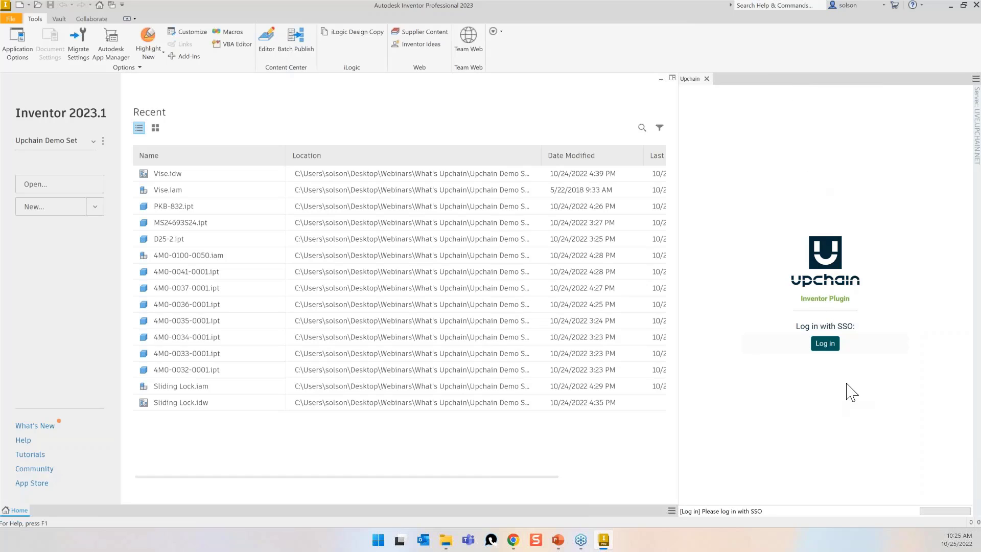
pyautogui.click(825, 343)
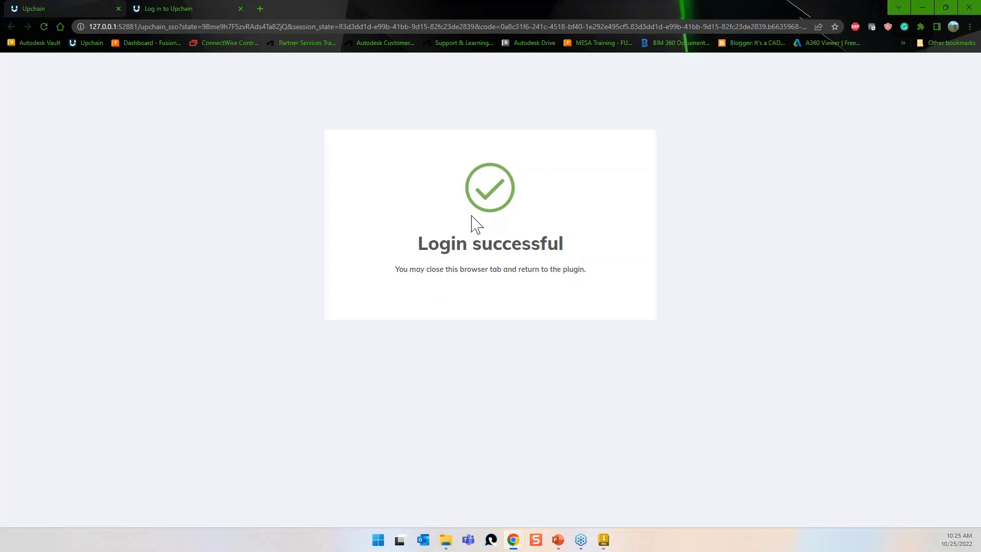
pyautogui.click(241, 10)
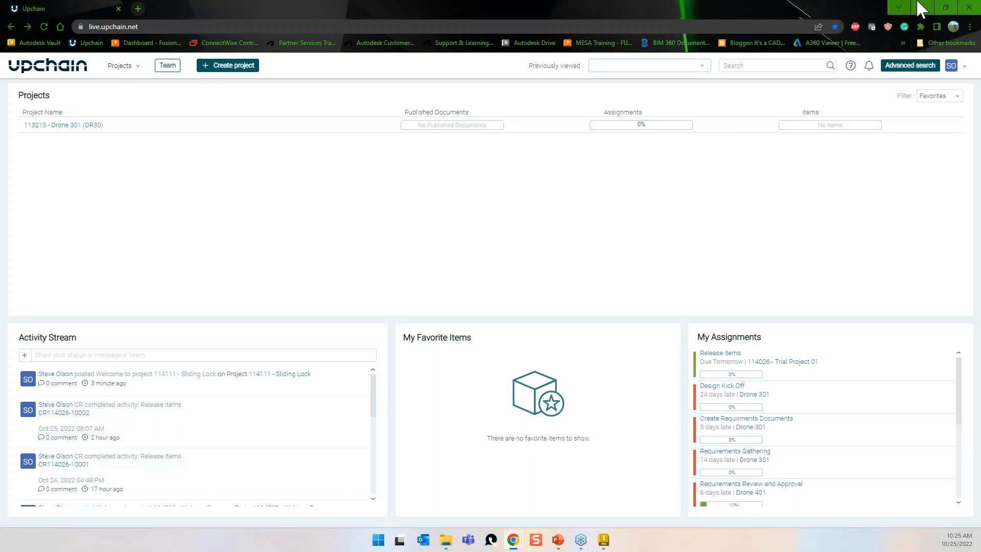
pyautogui.click(923, 7)
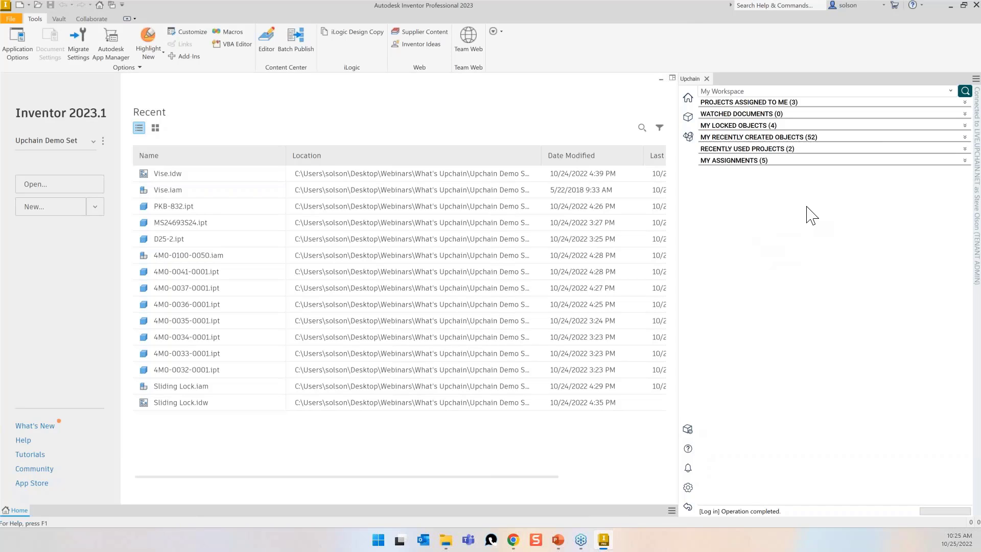
# Expand and collapse My Assignments and Projects Assigned to Me, then restore the Upchain web dashboard.
pyautogui.click(965, 161)
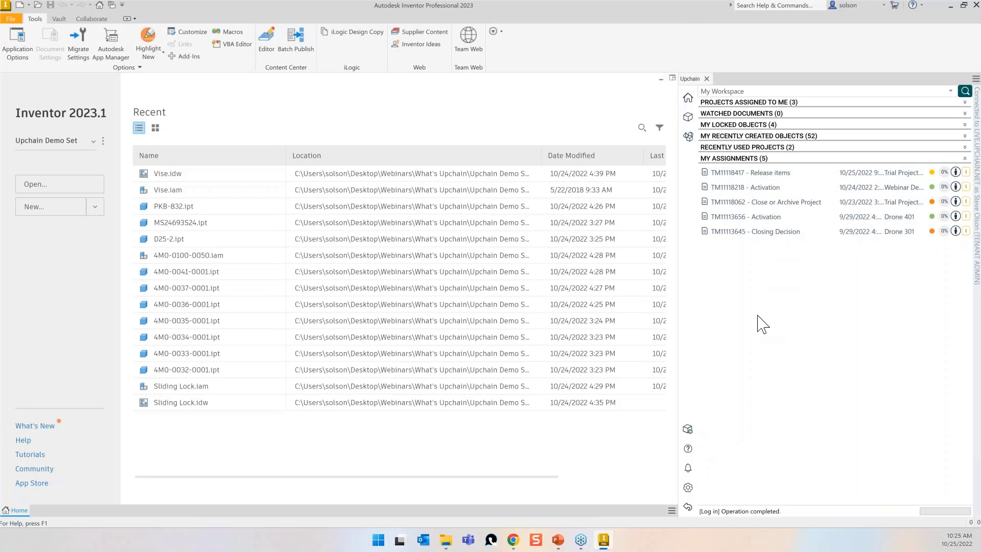
pyautogui.click(965, 158)
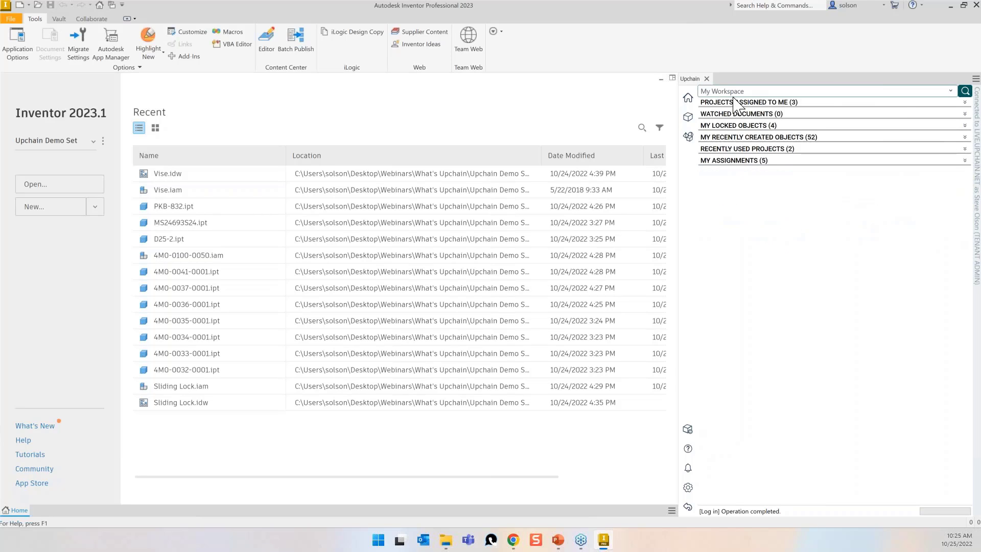
pyautogui.click(965, 103)
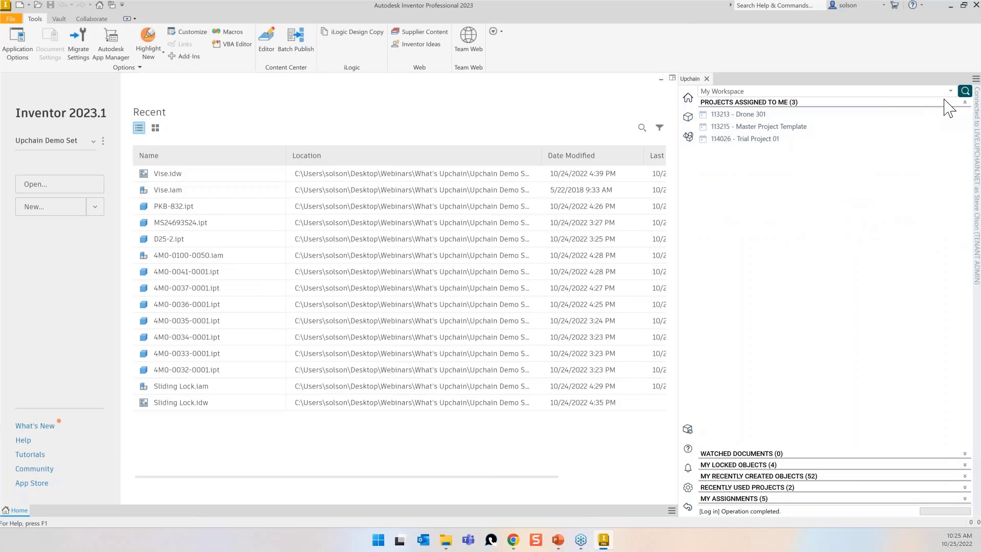
pyautogui.click(966, 102)
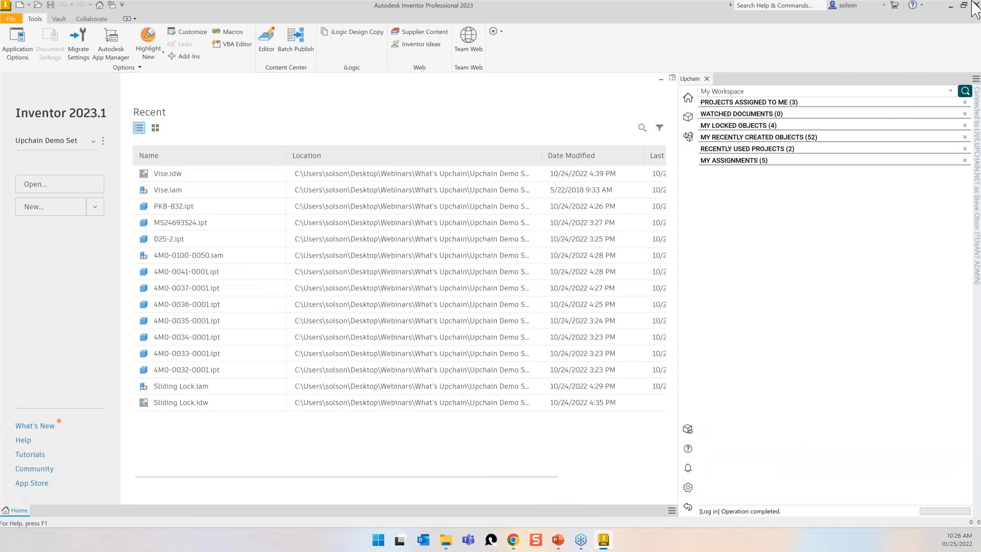
pyautogui.moveTo(513, 539)
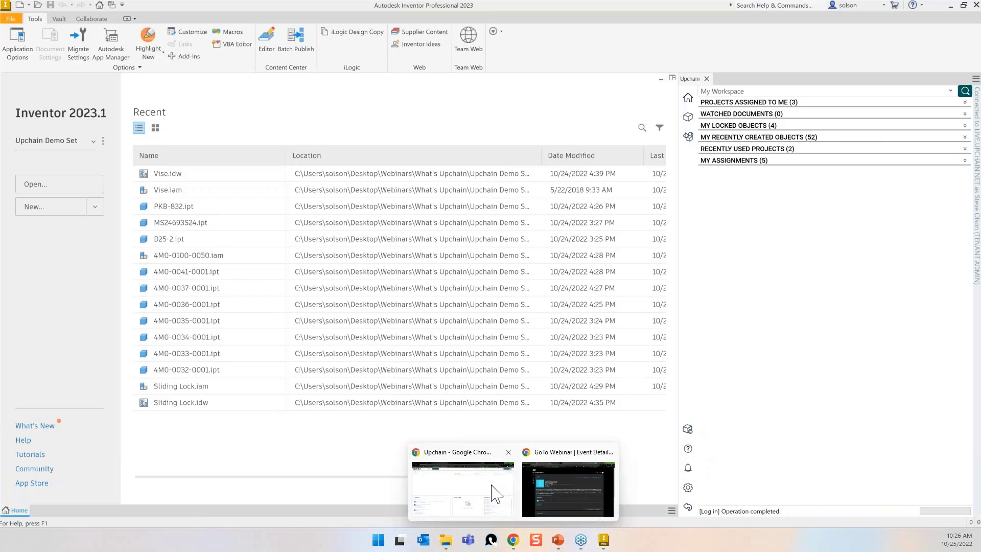
pyautogui.click(488, 488)
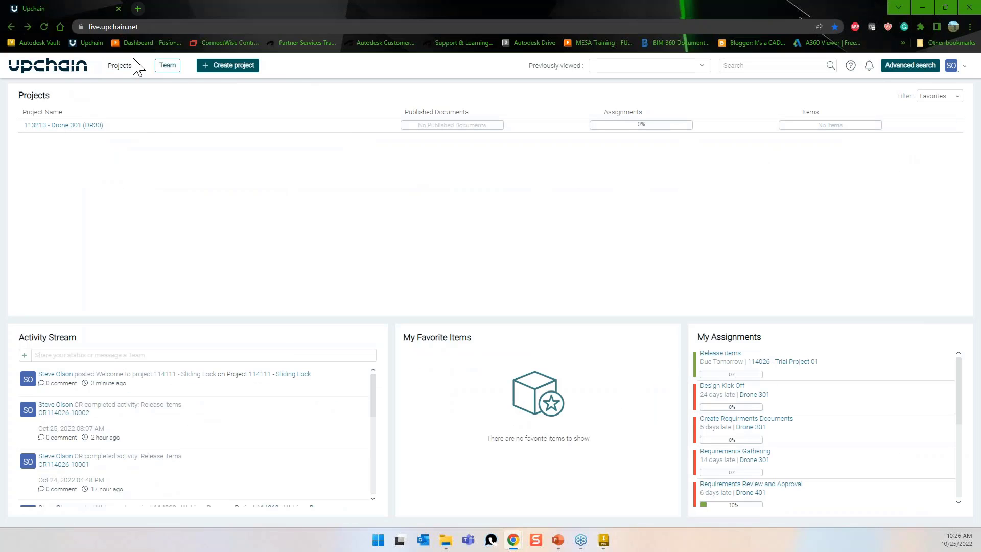
# Filter projects to All Active, open 114111 - Sliding Lock, and start its activation workflow from Settings.
pyautogui.click(940, 96)
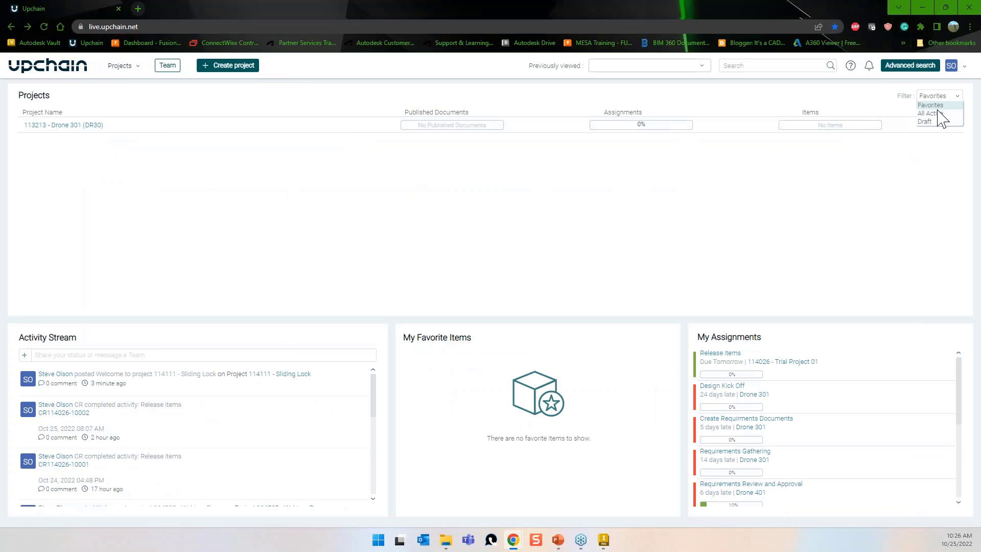
pyautogui.click(938, 114)
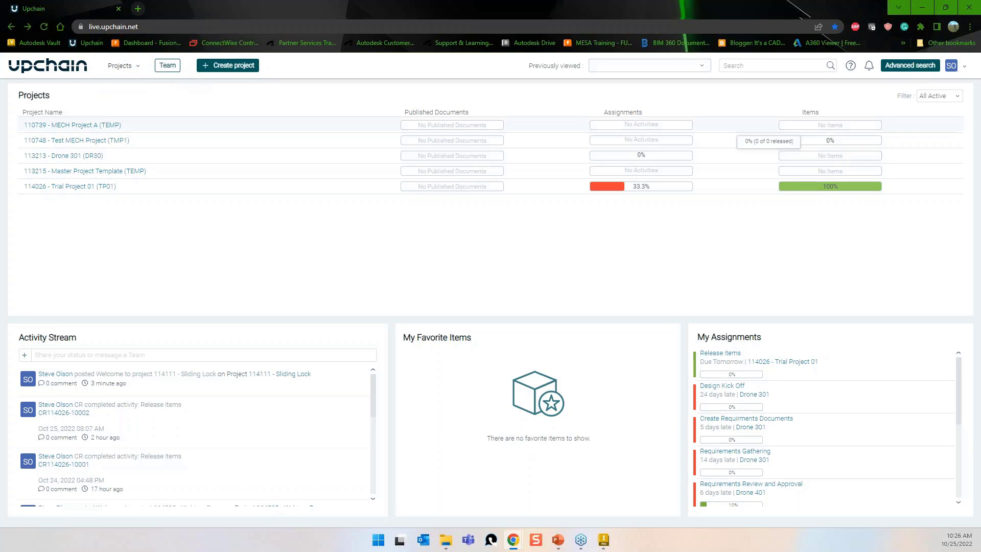
pyautogui.click(655, 68)
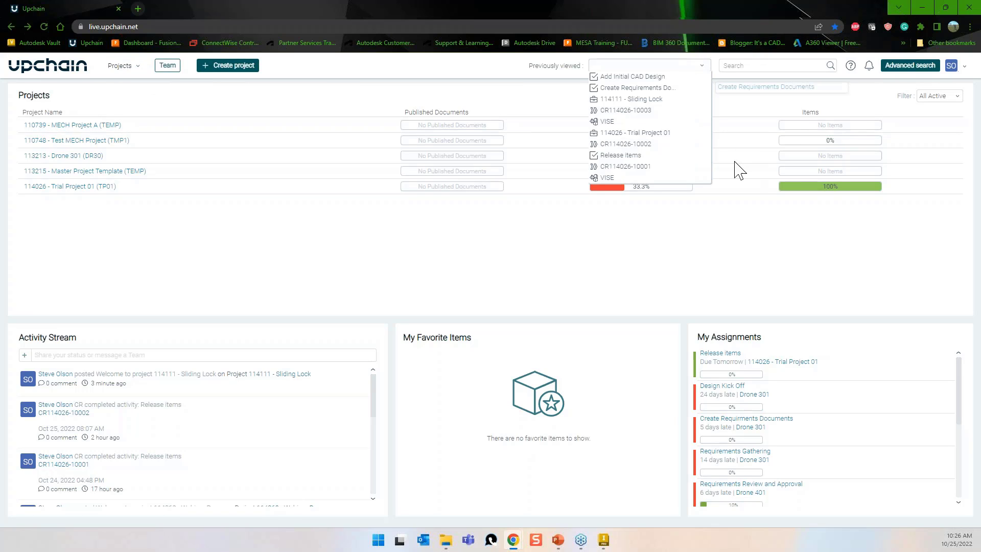
pyautogui.click(649, 99)
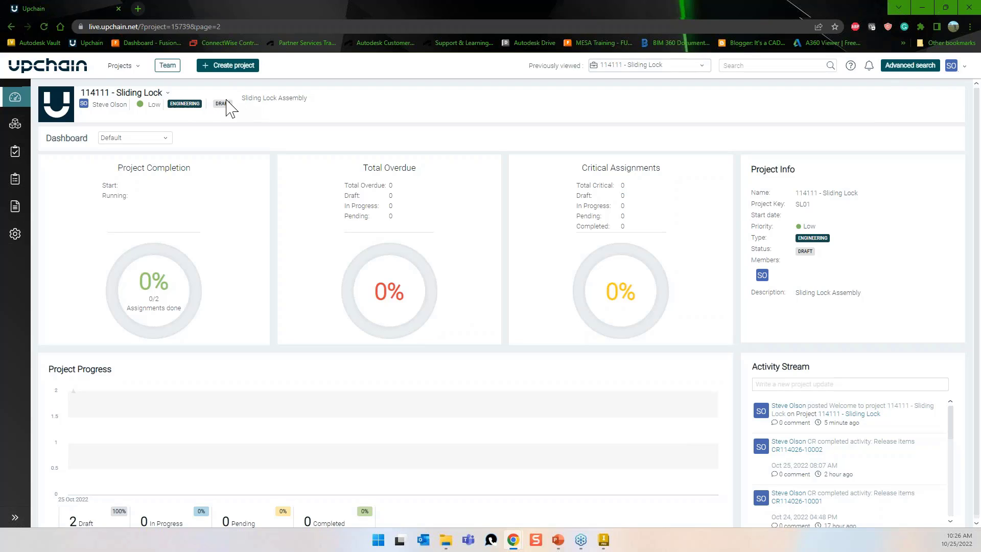
pyautogui.click(16, 235)
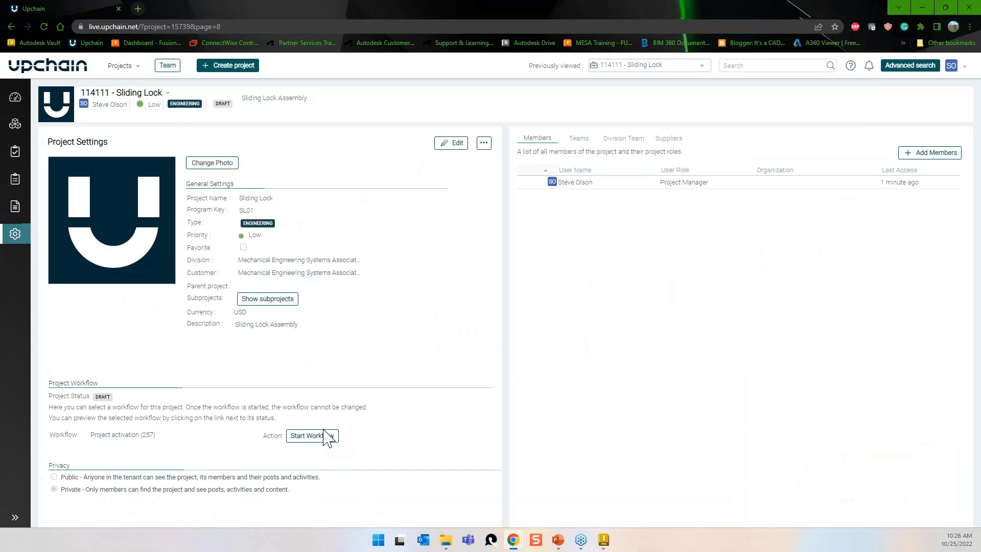
pyautogui.click(322, 436)
# Back in Inventor, refresh the Upchain panel under Projects Assigned to Me so it shows 6 assignments.
pyautogui.click(923, 7)
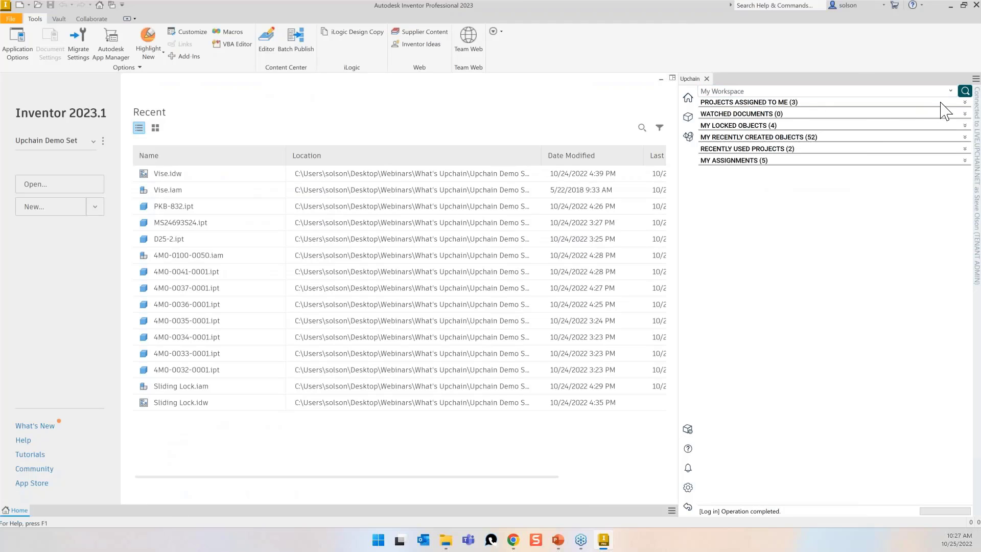
pyautogui.click(966, 103)
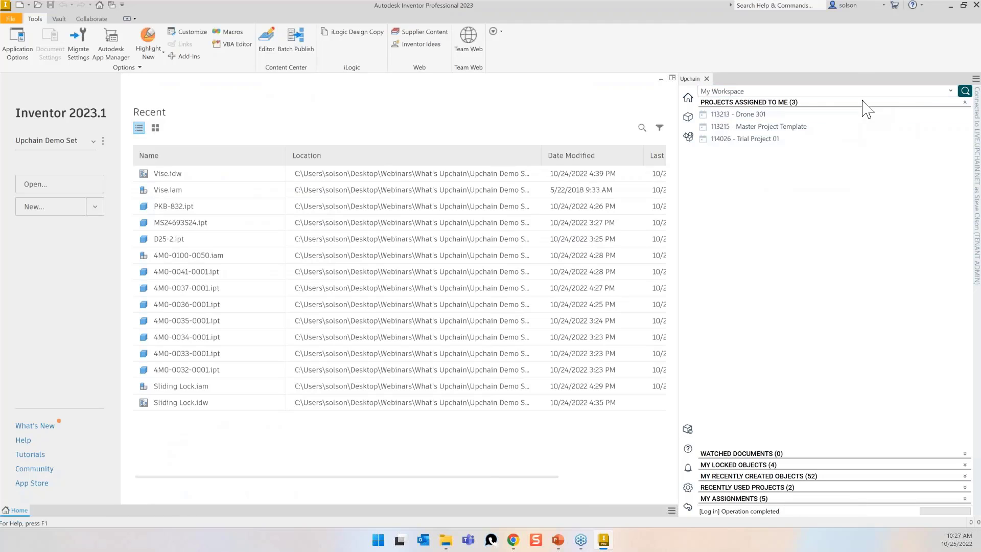
pyautogui.click(688, 117)
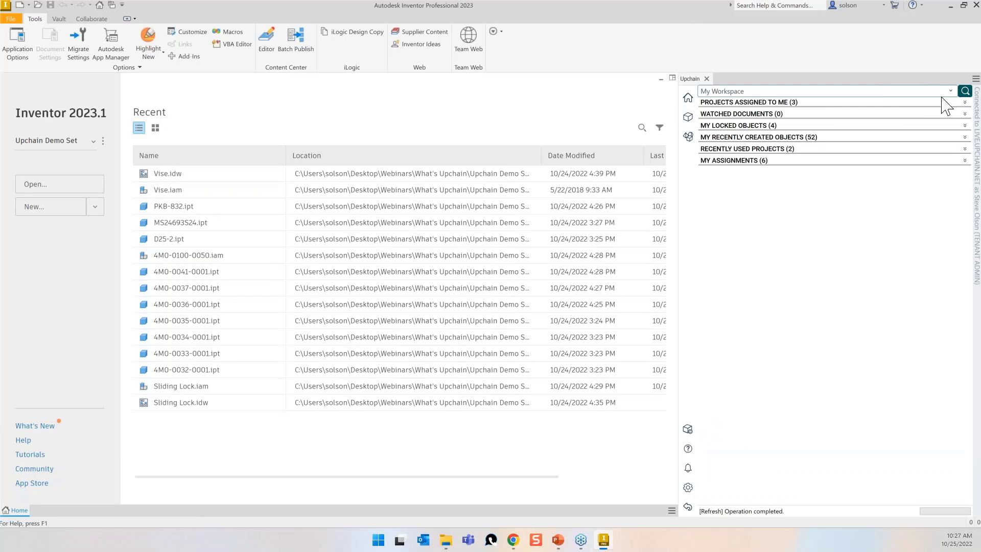
pyautogui.click(967, 103)
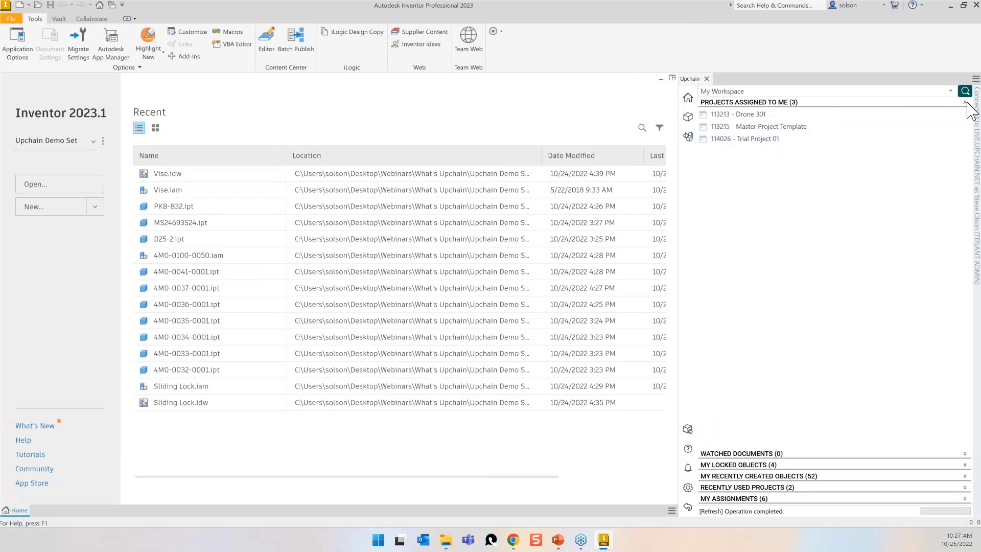
pyautogui.click(951, 6)
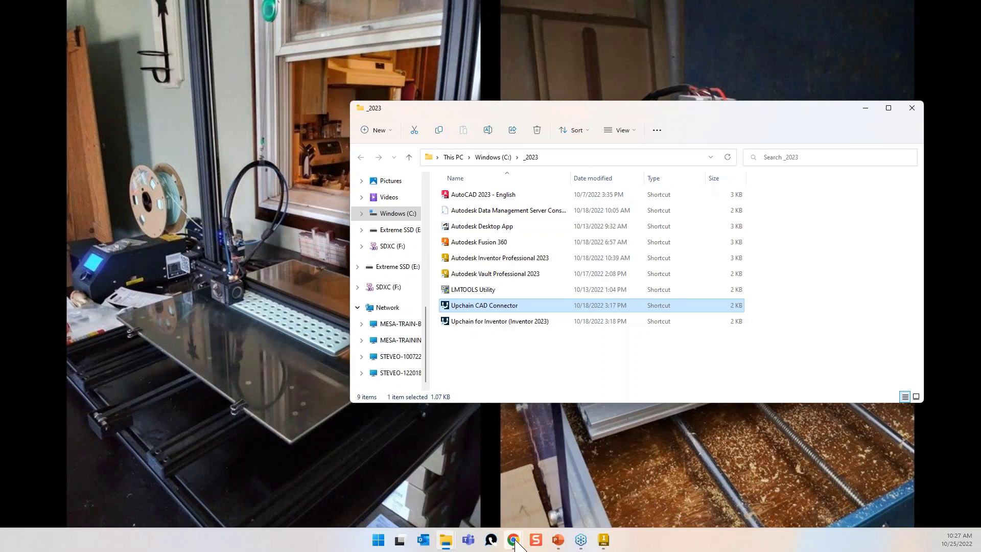
# Review Sliding Lock's Members, Teams, Division Team and Suppliers, then activate the project and return to the dashboard.
pyautogui.moveTo(513, 539)
pyautogui.click(489, 498)
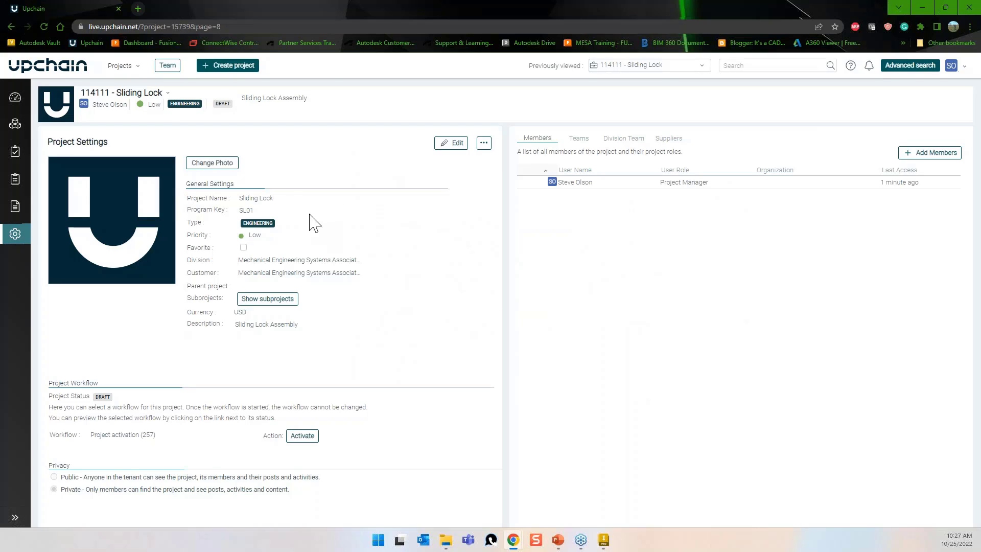
pyautogui.click(575, 185)
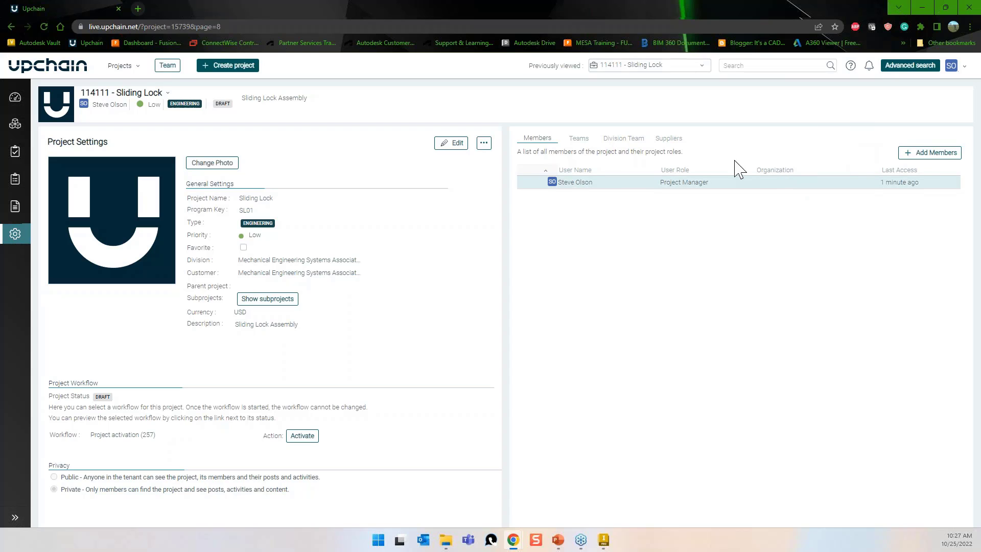
pyautogui.click(578, 139)
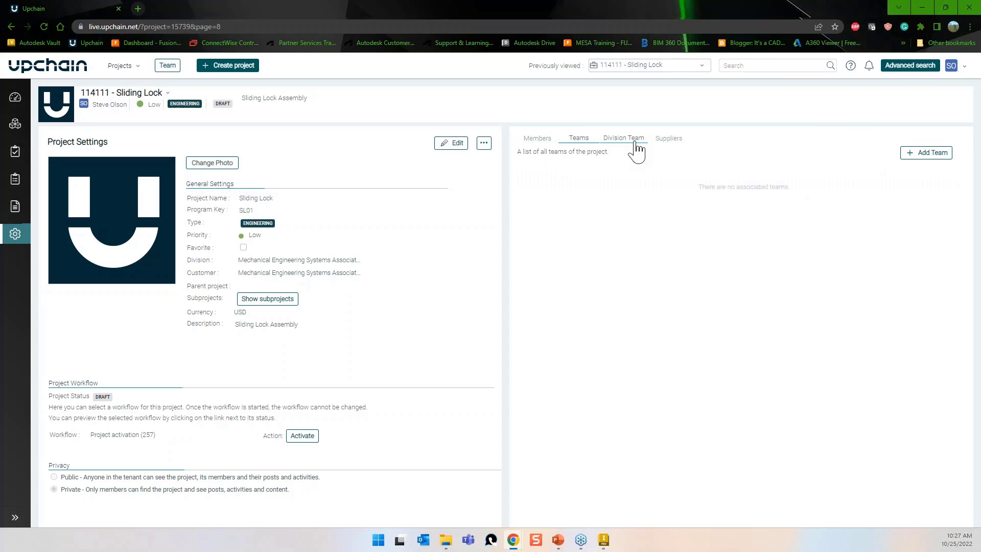
pyautogui.click(636, 145)
pyautogui.click(671, 141)
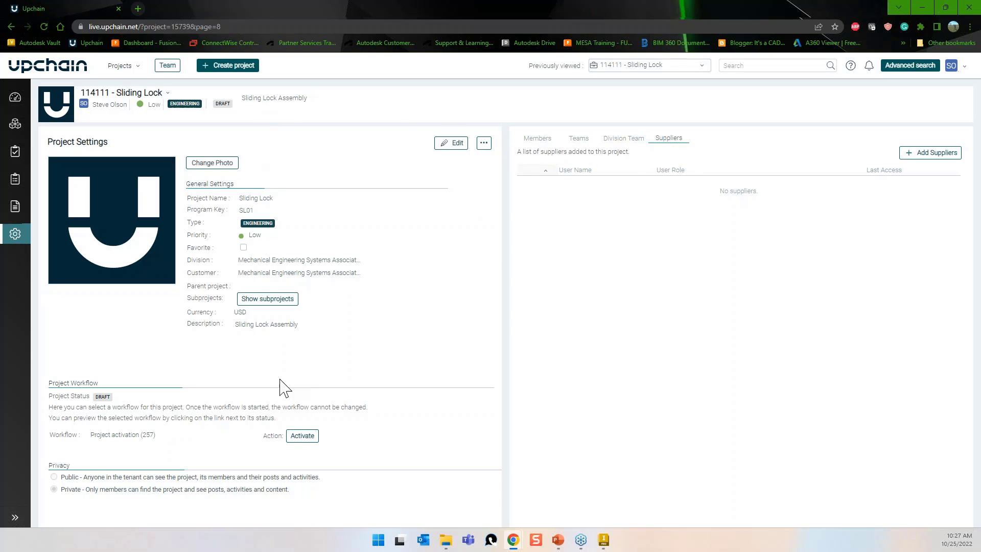
pyautogui.click(303, 436)
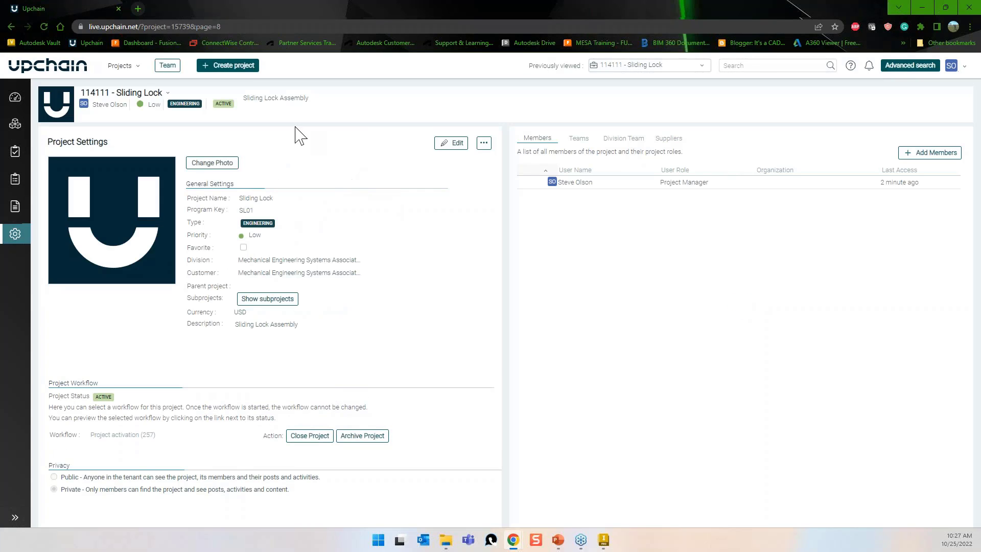
pyautogui.click(16, 97)
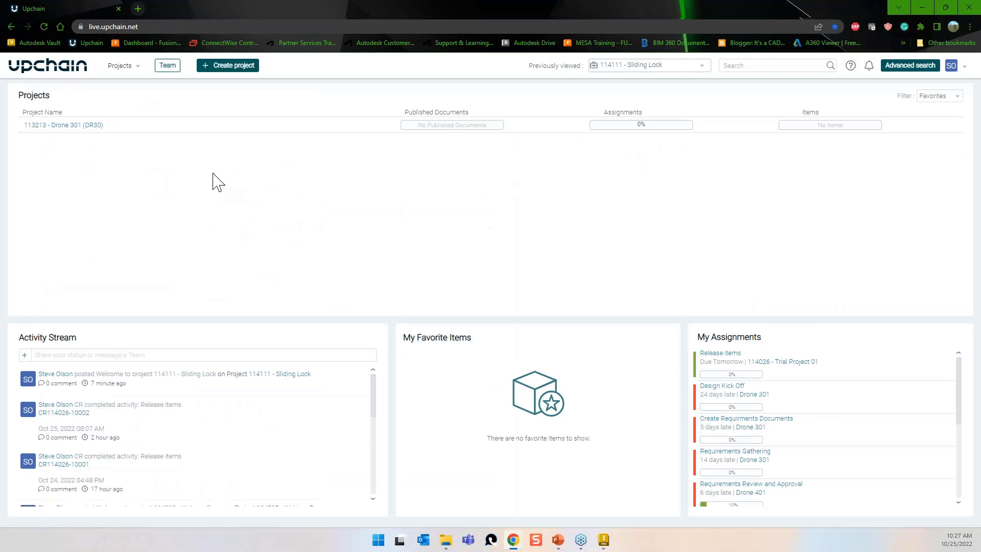
# Set the Upchain Projects Filter to All Active, then switch back to Inventor.
pyautogui.click(955, 97)
pyautogui.click(946, 123)
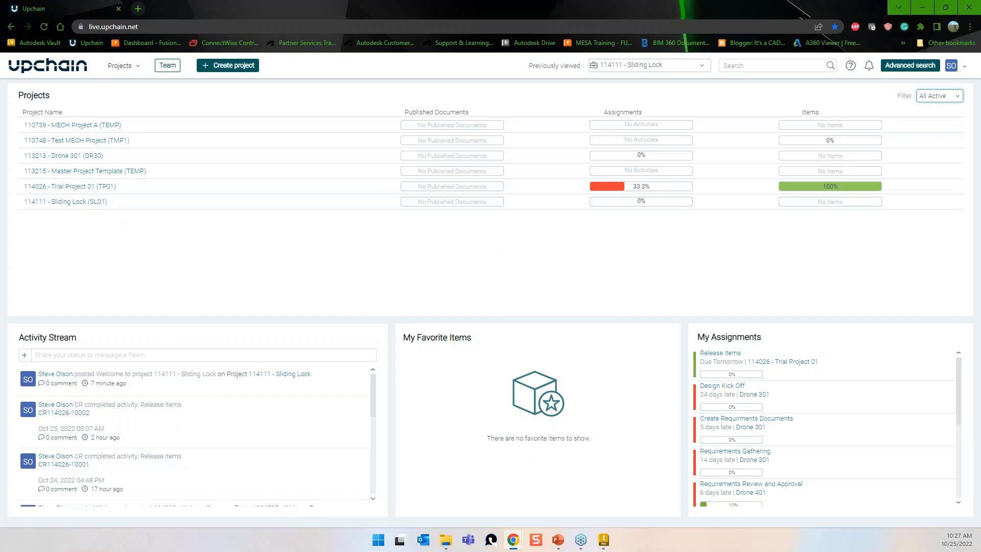
pyautogui.click(604, 540)
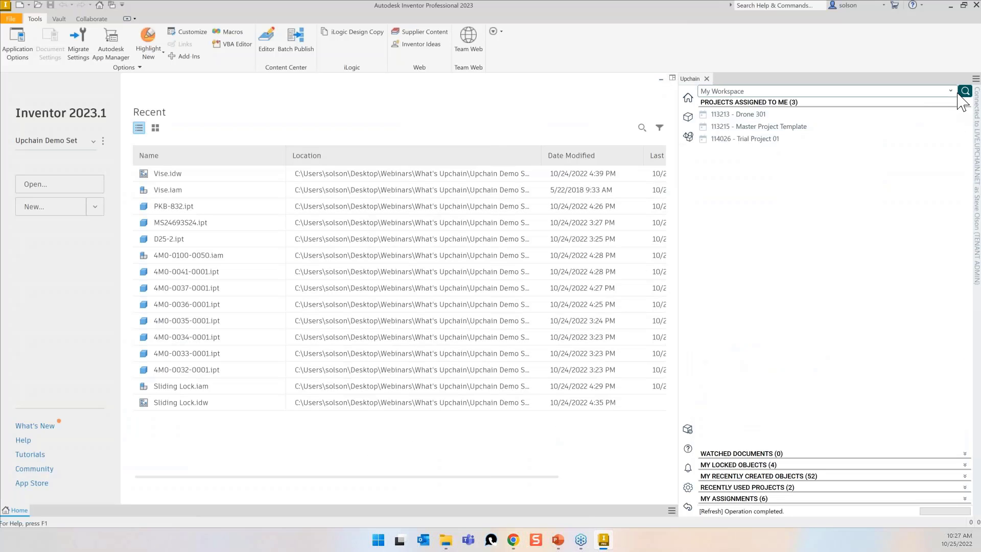
# Toggle the Upchain panel between My Projects and My Workspace, then open the 114111 - Sliding Lock project.
pyautogui.click(952, 92)
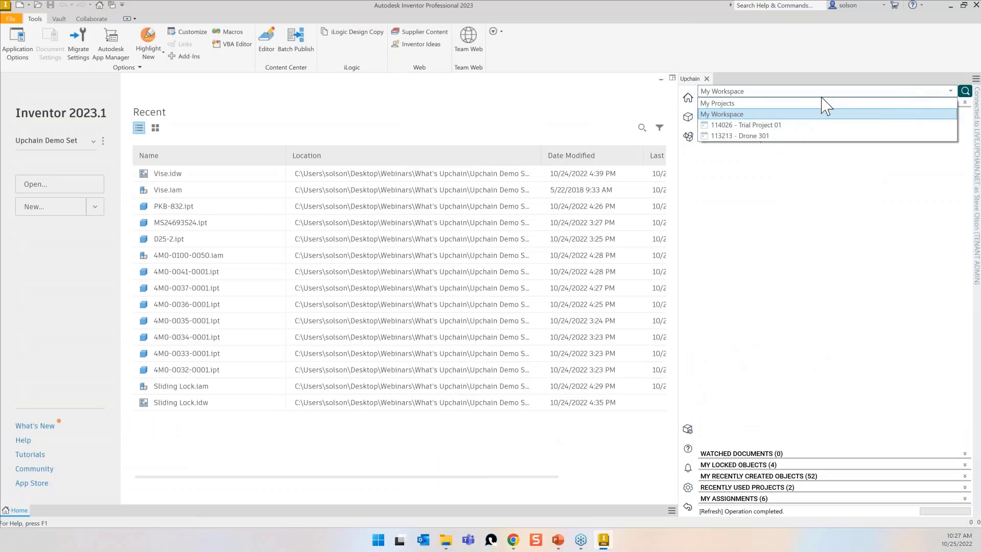
pyautogui.click(767, 109)
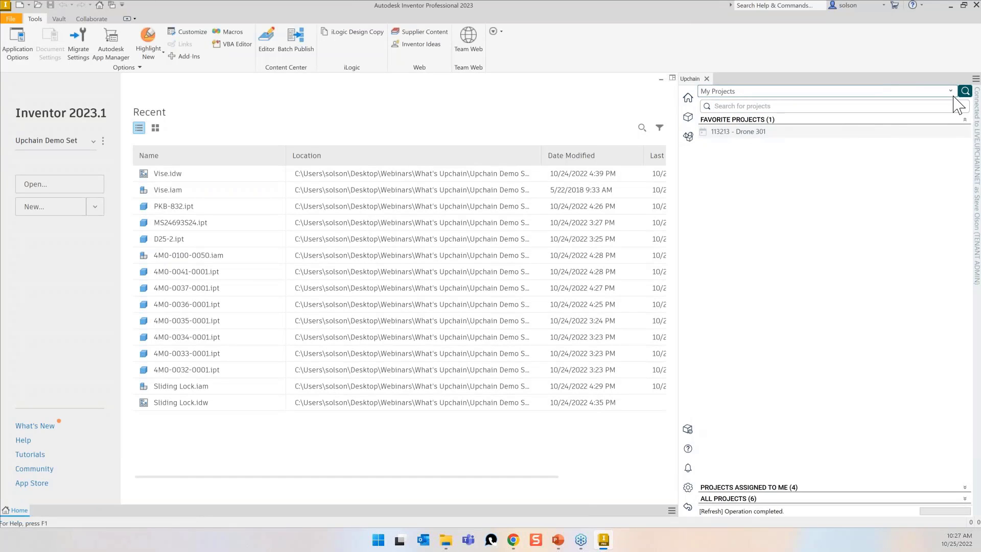
pyautogui.click(952, 91)
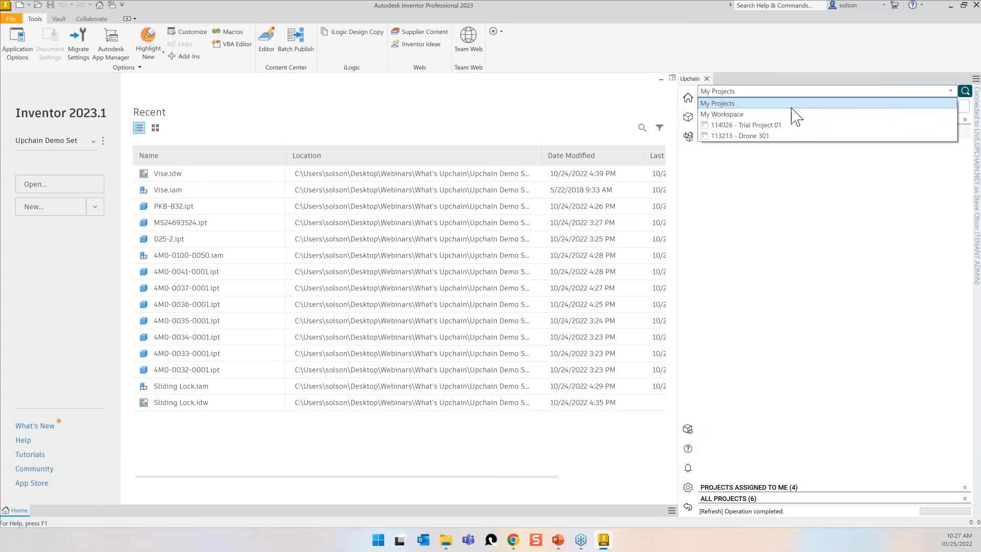
pyautogui.click(793, 114)
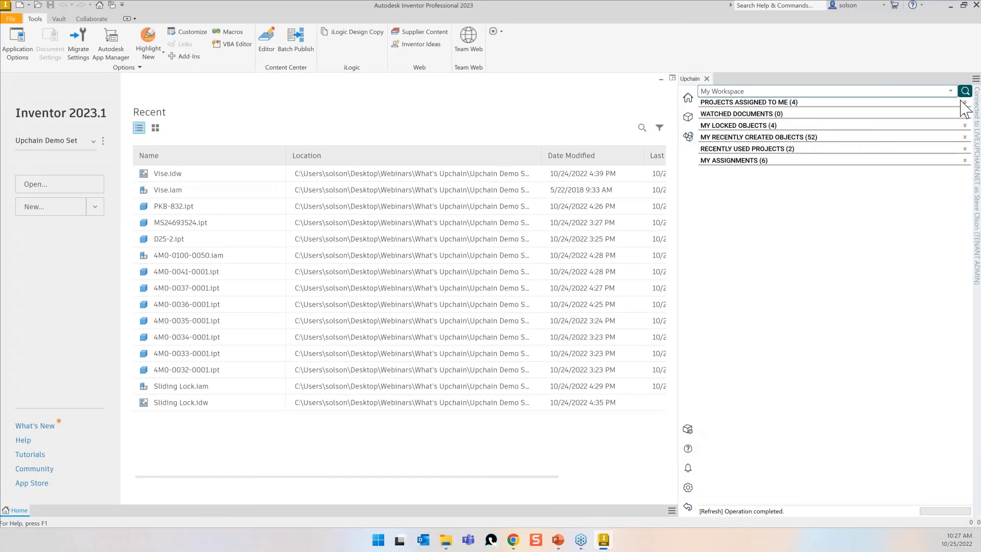
pyautogui.click(964, 102)
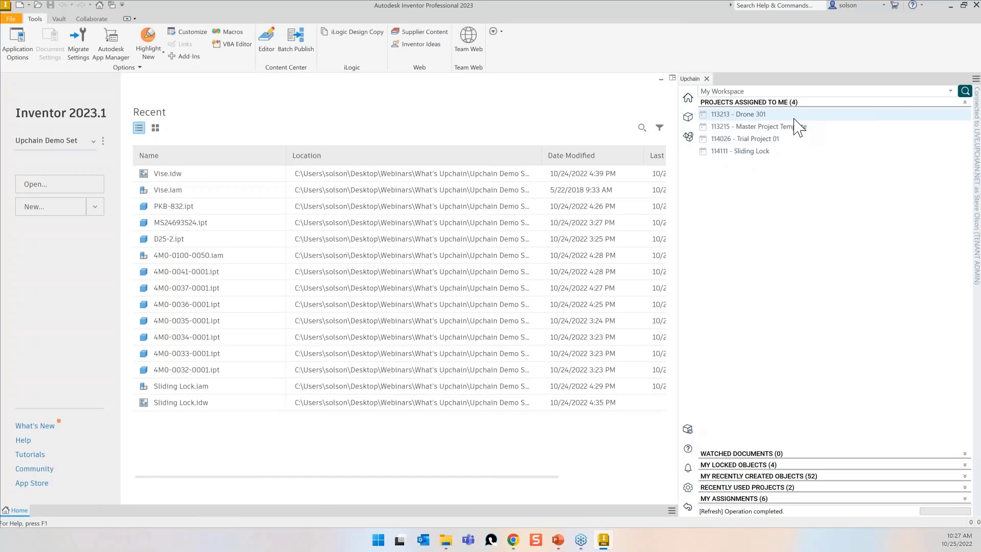
pyautogui.click(754, 151)
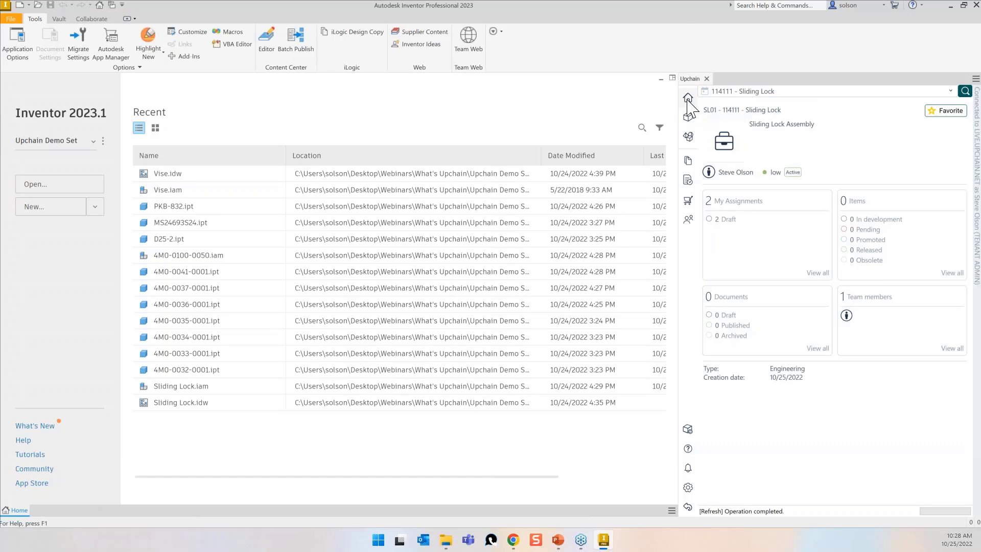
# Show the Sliding Lock project's bill of materials and move the Projects dialog to the screen centre.
pyautogui.click(688, 118)
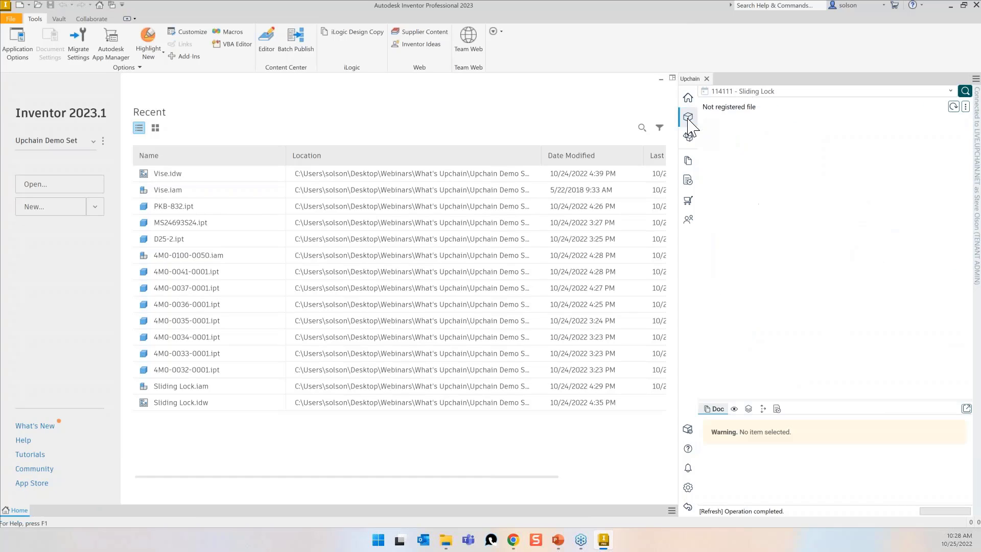
pyautogui.click(690, 137)
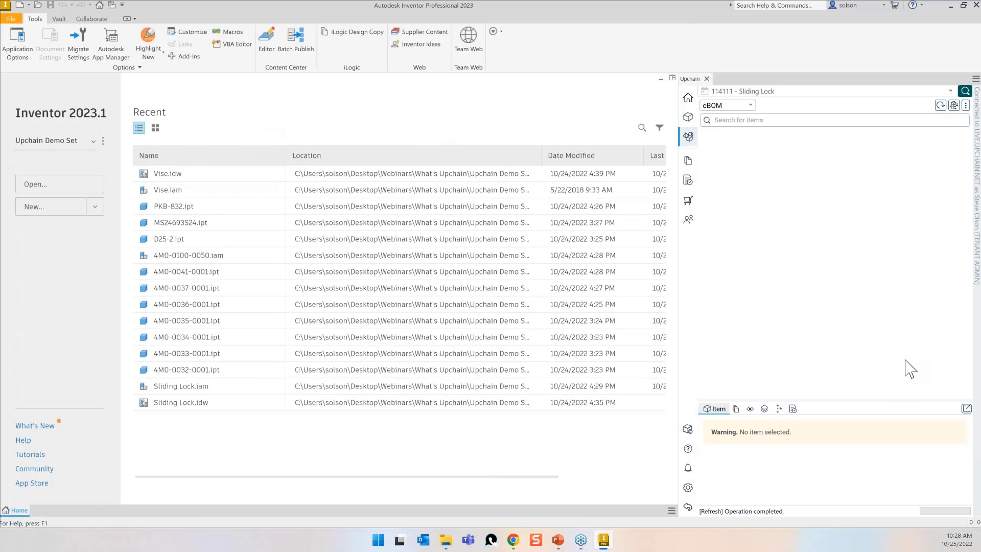
pyautogui.moveTo(980, 16); pyautogui.dragTo(462, 121)
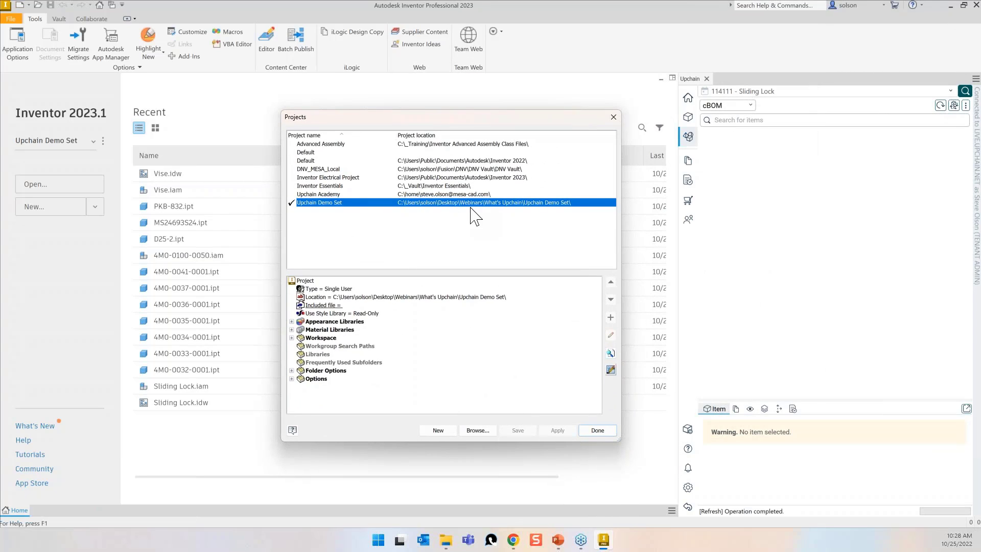
# Close the Projects dialog, then review the Upchain Plugin Settings and close them.
pyautogui.click(614, 118)
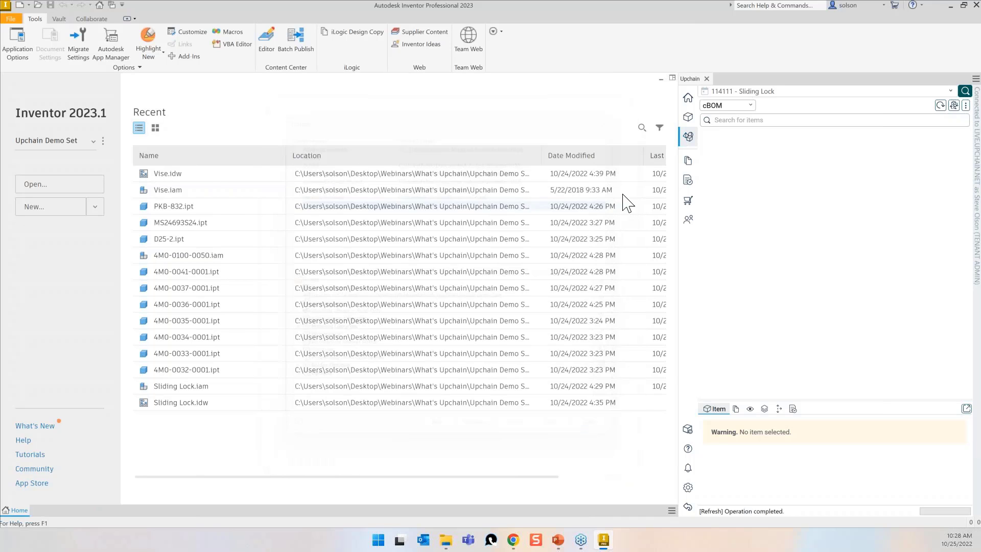
pyautogui.click(689, 488)
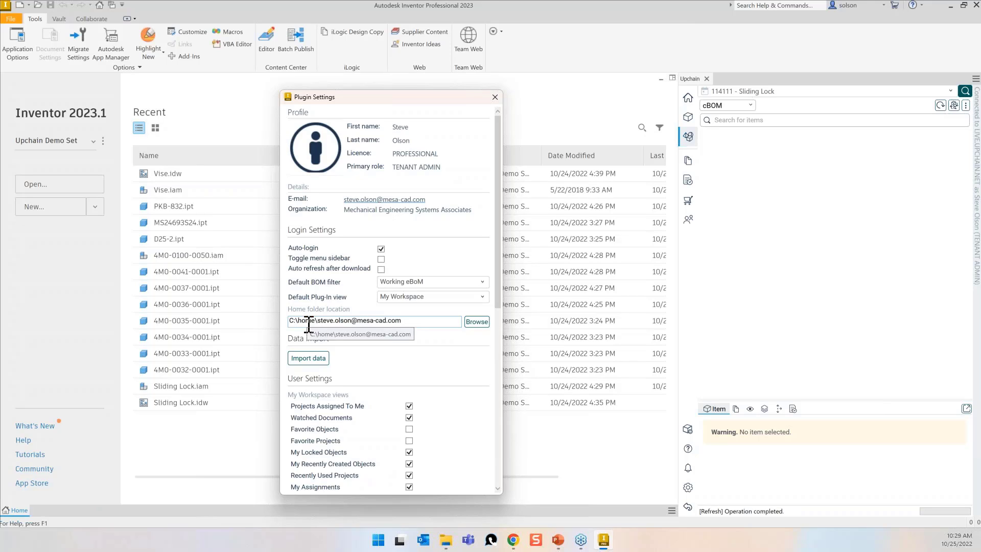
pyautogui.click(494, 97)
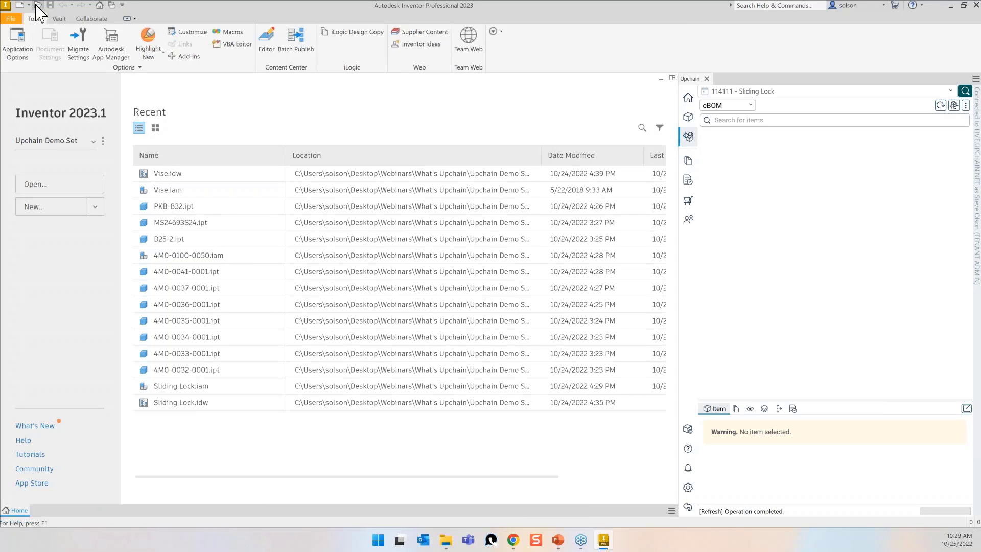
# Open Sliding Lock.iam from the Workspace's Sliding Lock folder, then sort Recent files by location.
pyautogui.hotkey('ctrl', 'o')
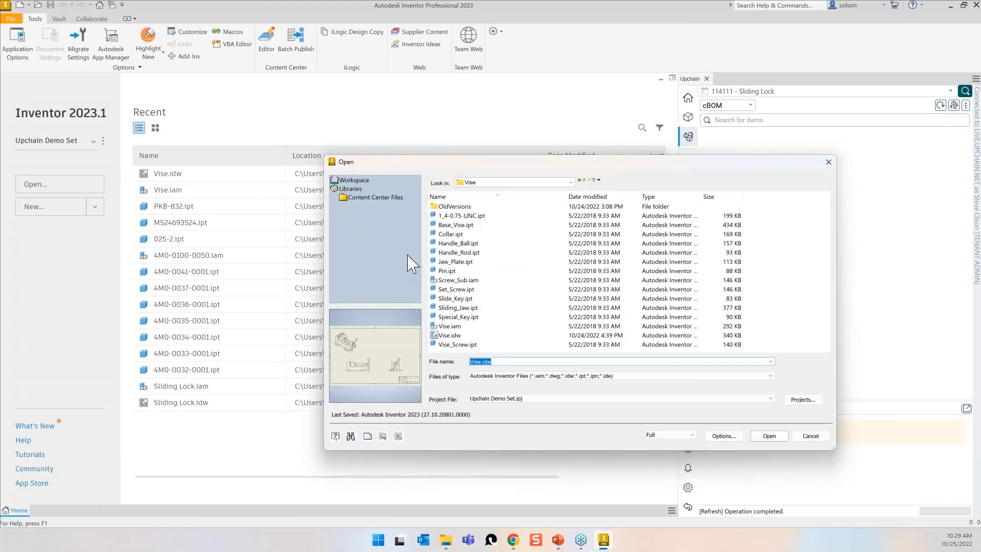
pyautogui.click(584, 181)
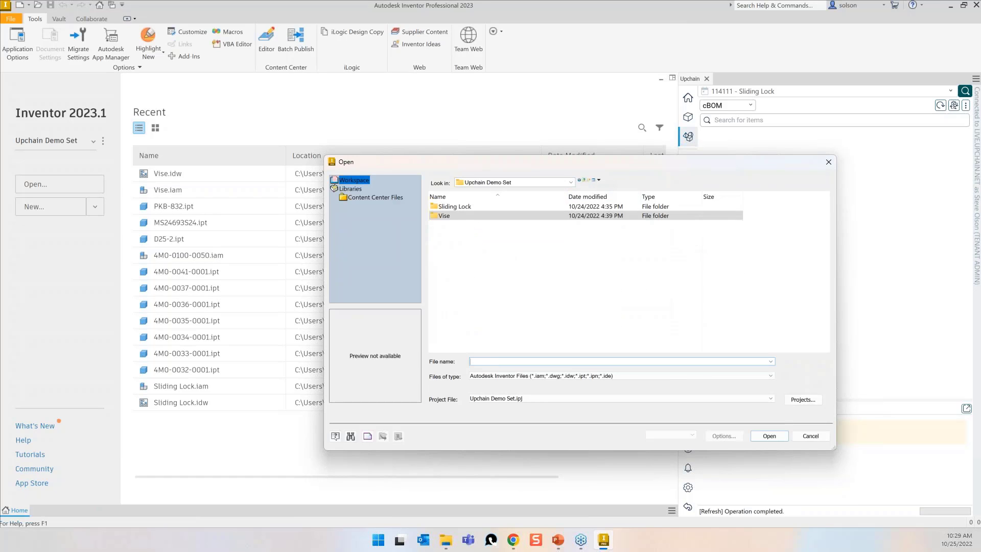
pyautogui.doubleClick(459, 208)
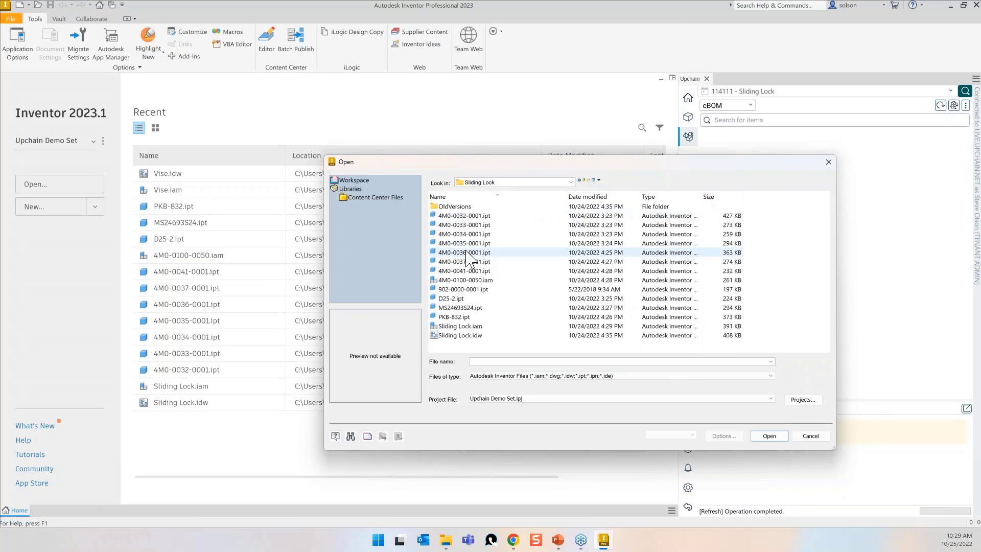
pyautogui.click(462, 326)
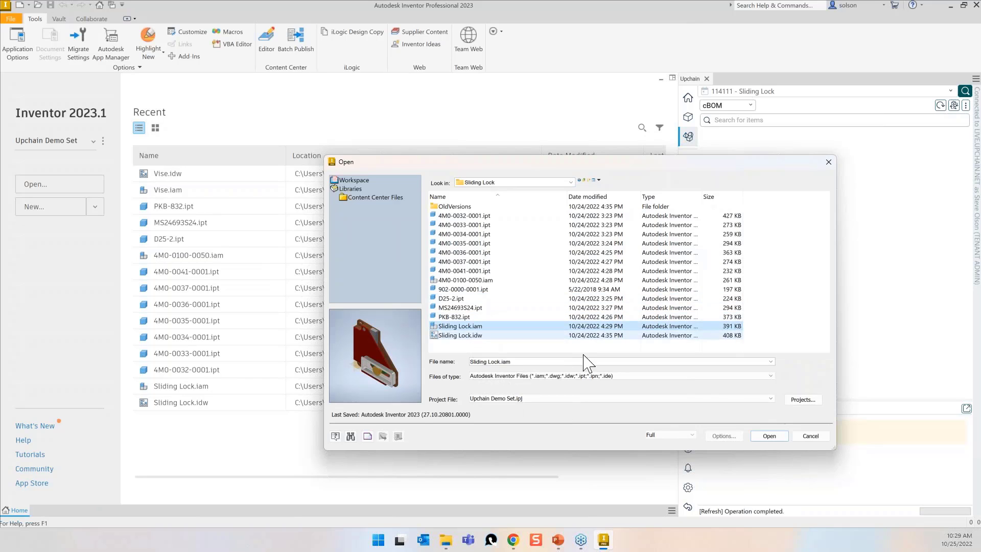
pyautogui.click(768, 436)
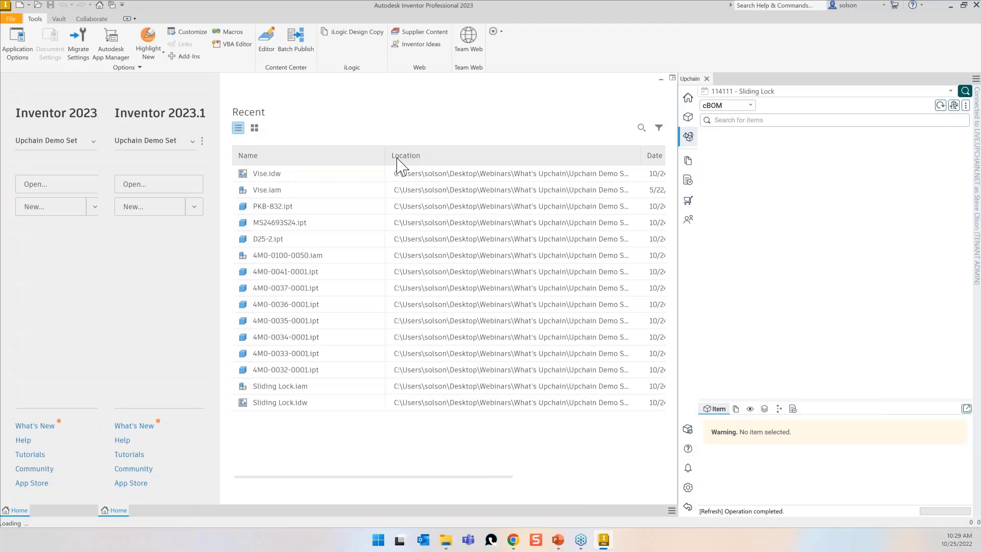
pyautogui.click(398, 159)
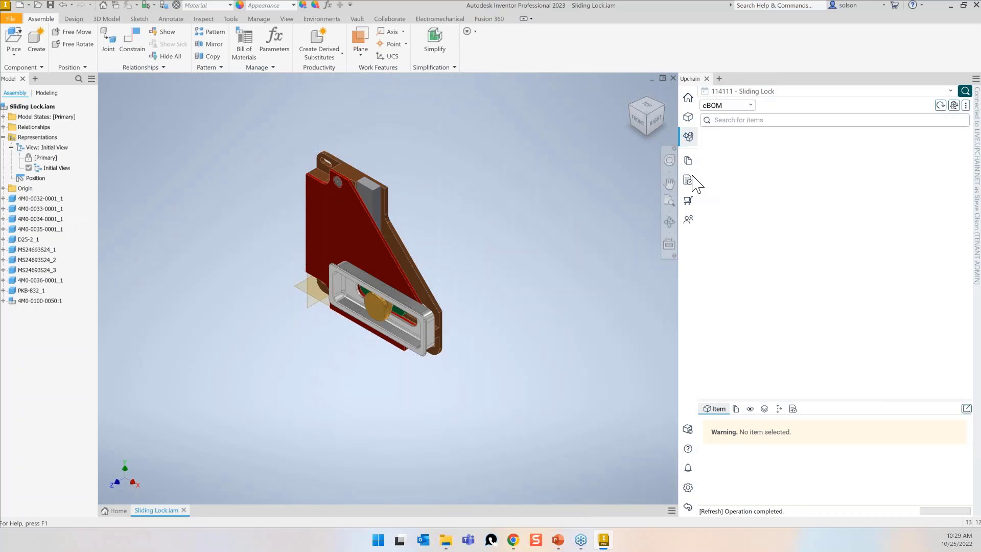
# Refresh the cBOM to load Sliding Lock.iam's component files, then bring up the root assembly's actions.
pyautogui.click(942, 105)
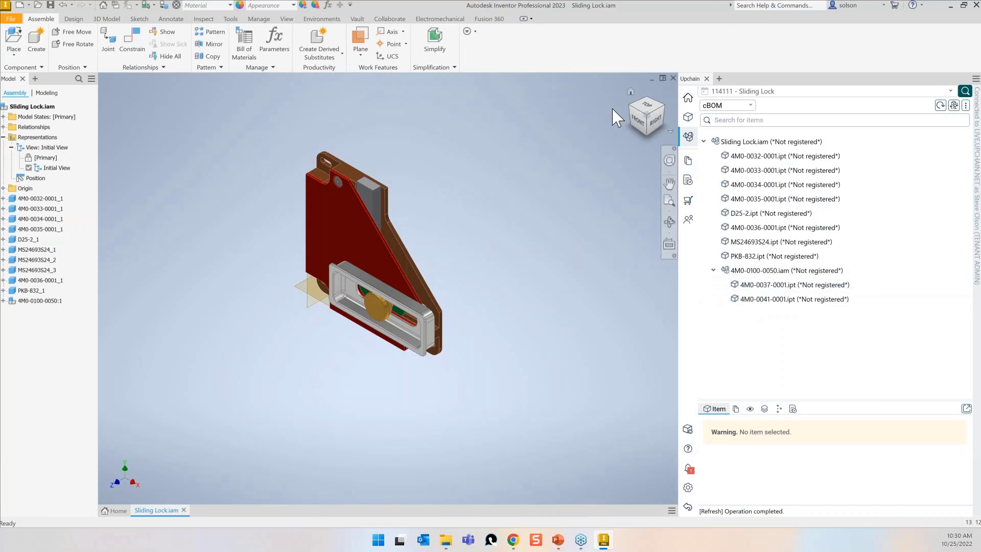
pyautogui.rightClick(743, 144)
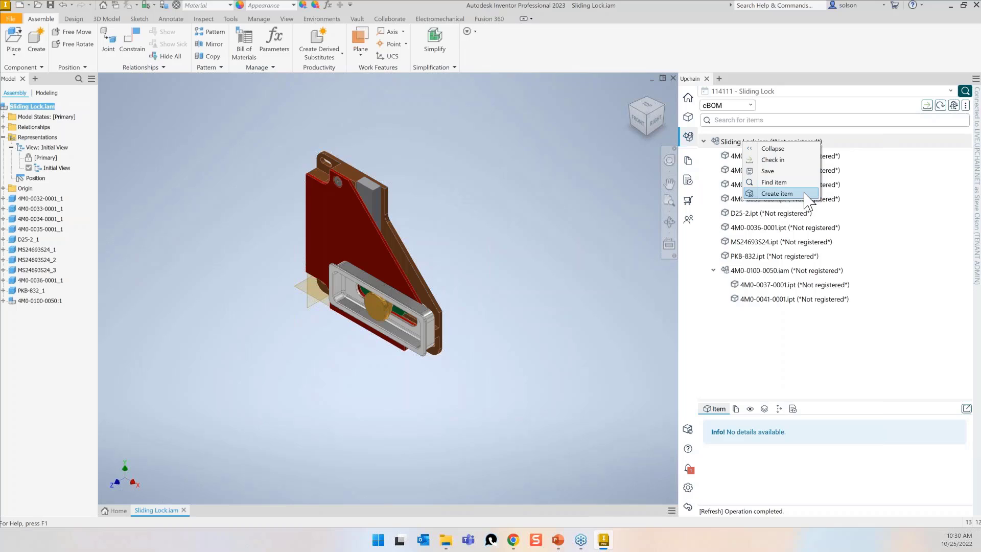
# Create Upchain items for the Sliding Lock files in project 114111, accept the CAD check-in and save.
pyautogui.click(776, 193)
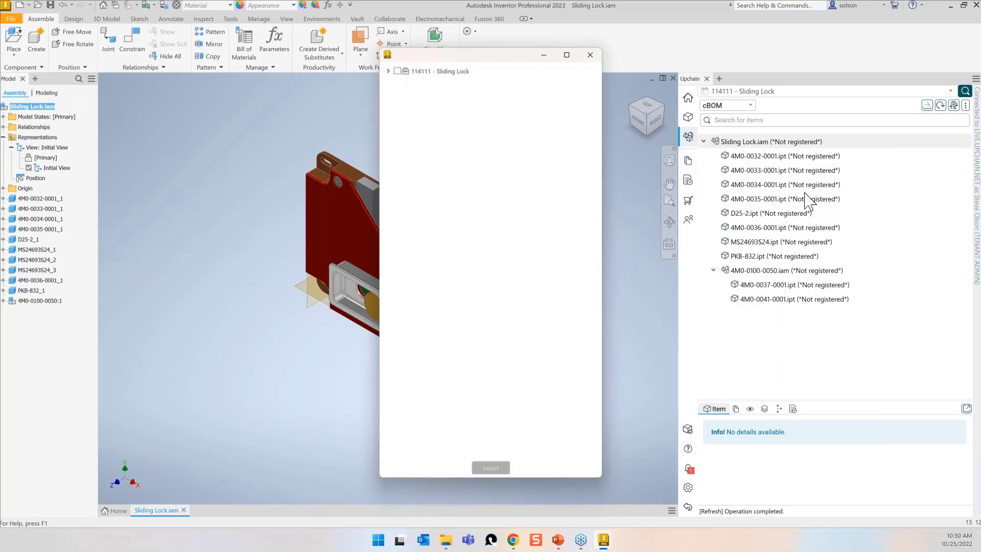
pyautogui.click(388, 71)
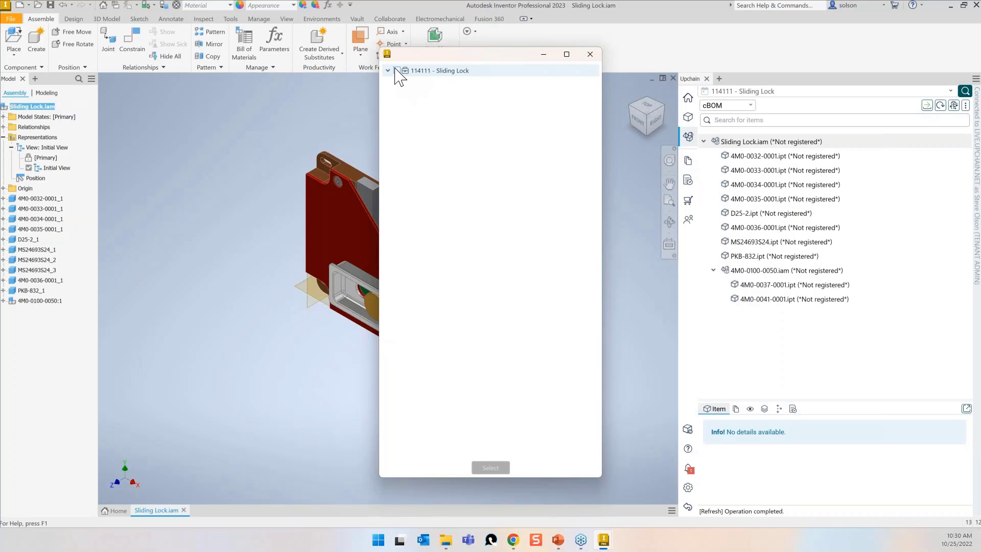
pyautogui.click(397, 70)
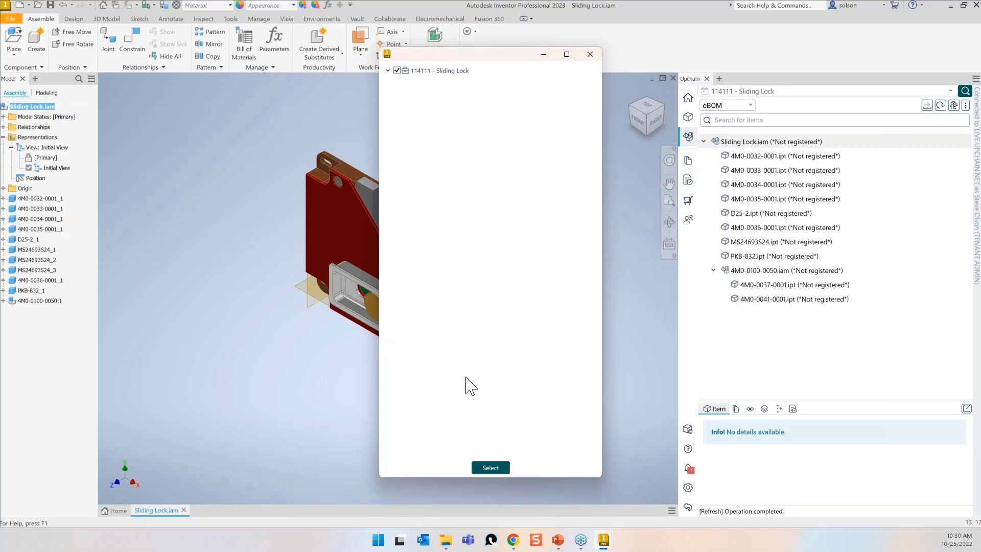
pyautogui.click(481, 469)
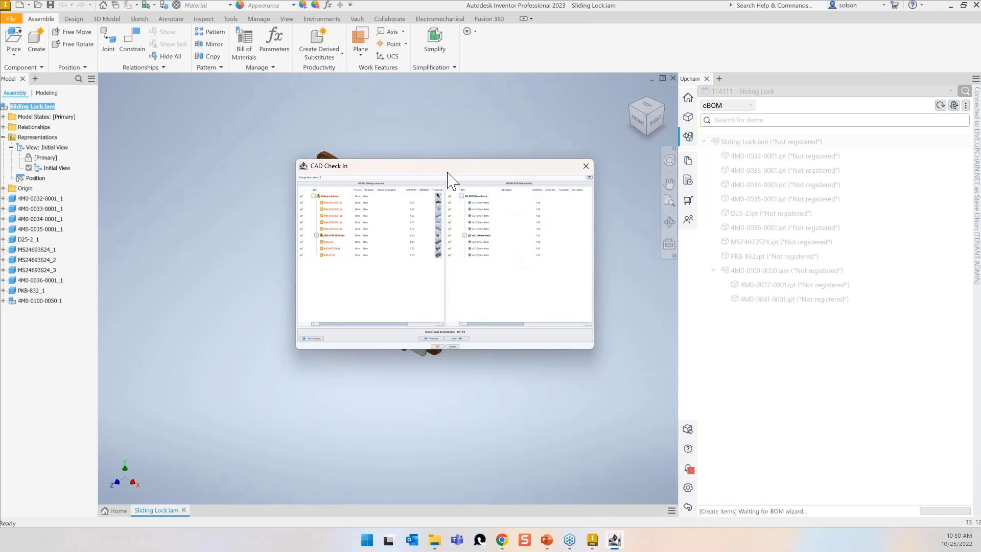
pyautogui.click(437, 346)
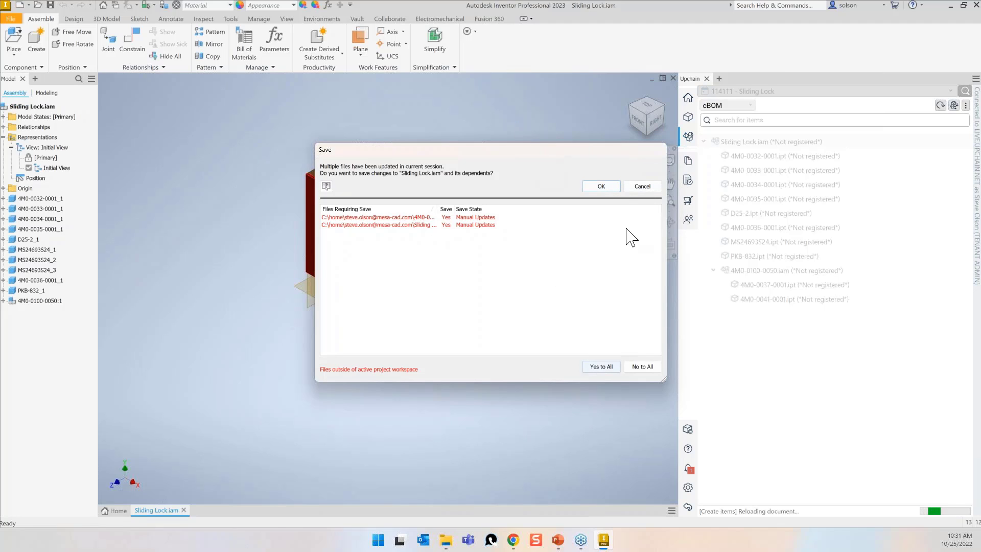
pyautogui.press('Return')
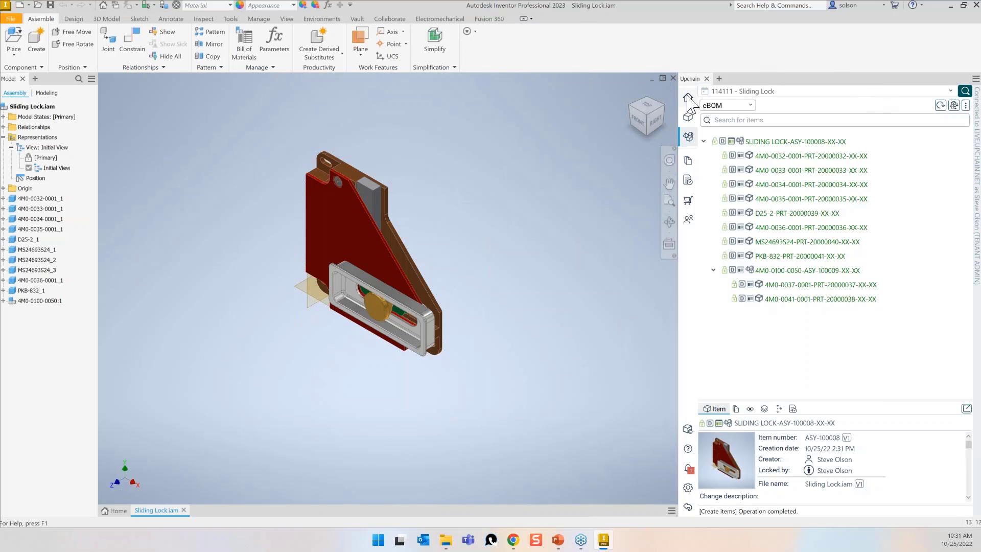
# View the SLIDING LOCK item, then switch the BOM structure to eBOM and then to Project BOM.
pyautogui.click(688, 116)
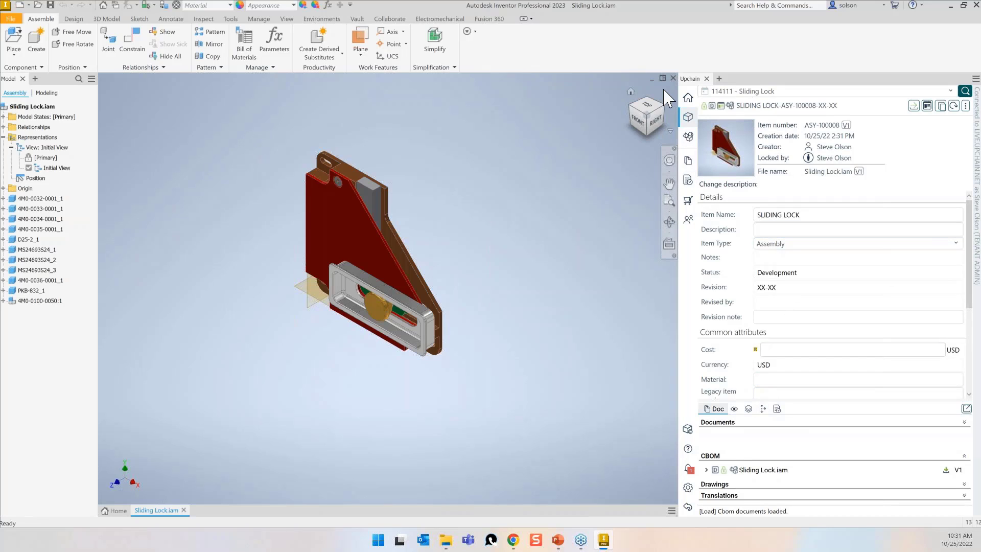
pyautogui.click(688, 136)
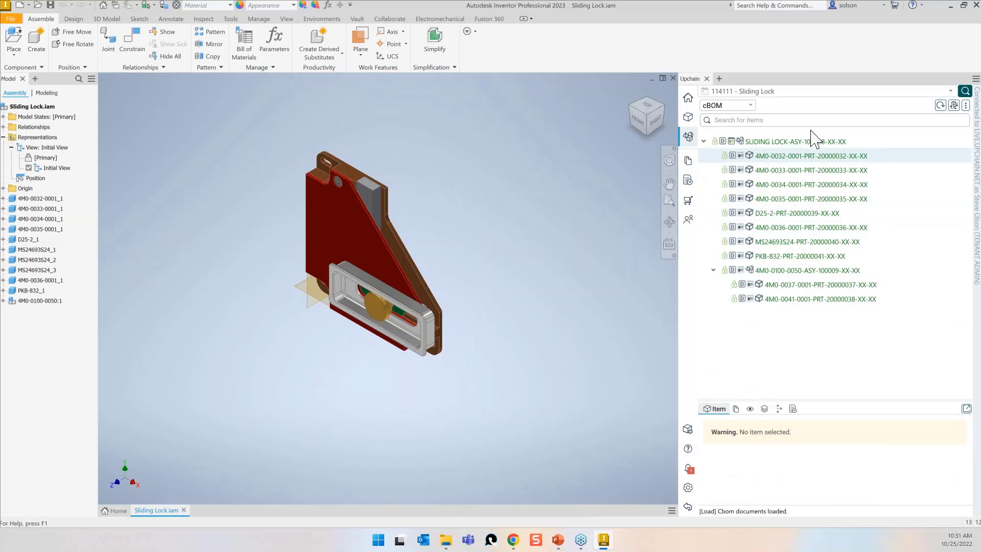
pyautogui.click(727, 106)
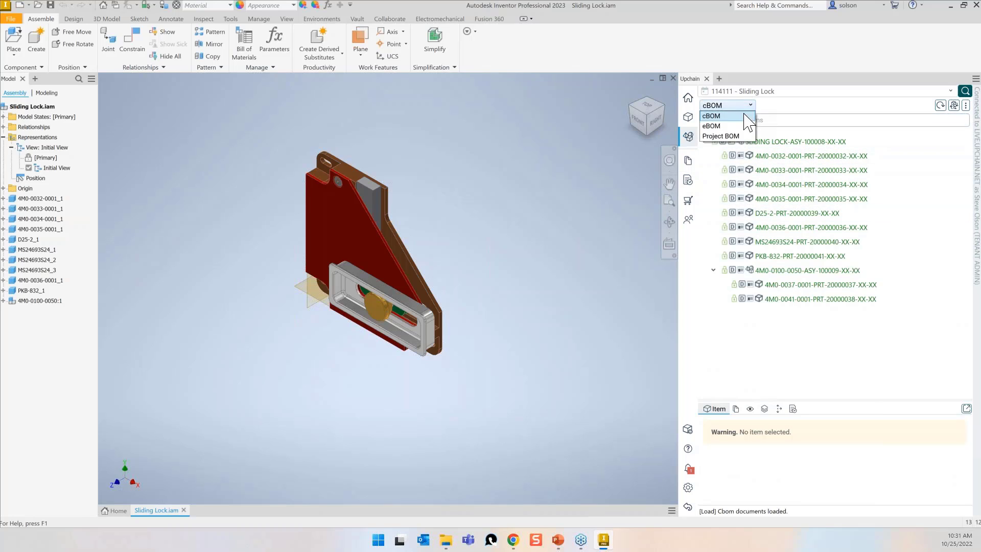
pyautogui.click(714, 114)
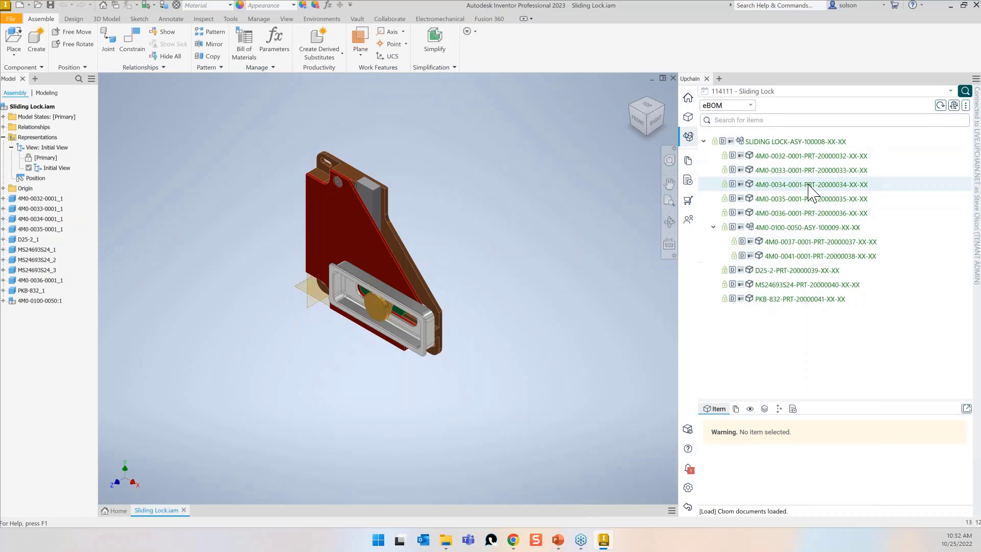
pyautogui.click(741, 105)
pyautogui.click(728, 135)
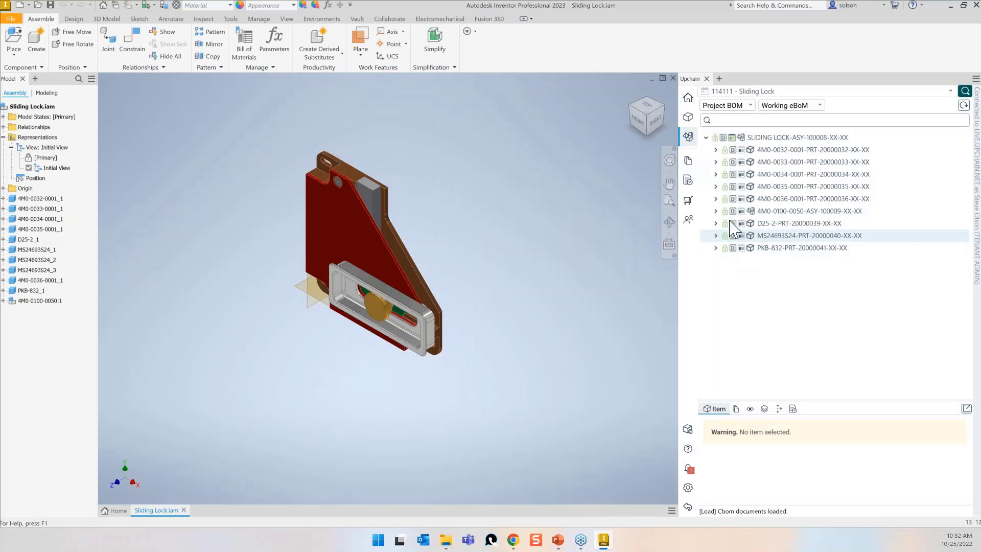
# Browse Sliding Lock's Documents, Assignments, Team and Cart views in Upchain, then bring up Chrome.
pyautogui.click(688, 160)
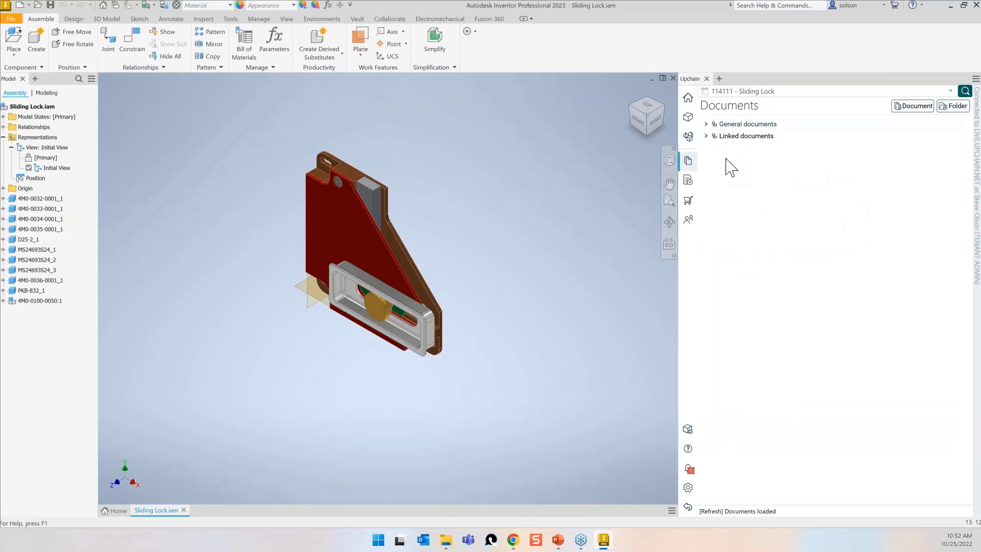
pyautogui.click(689, 181)
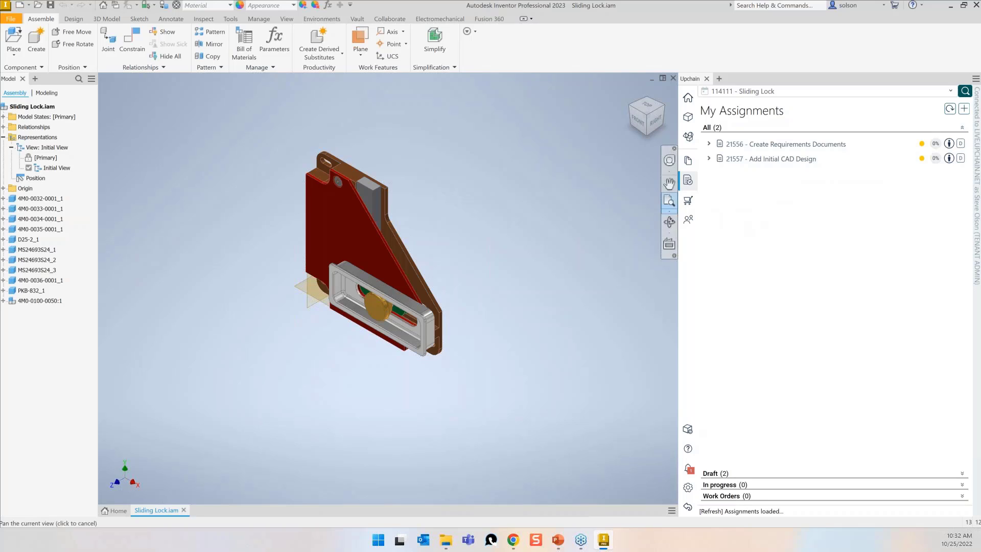
pyautogui.click(688, 219)
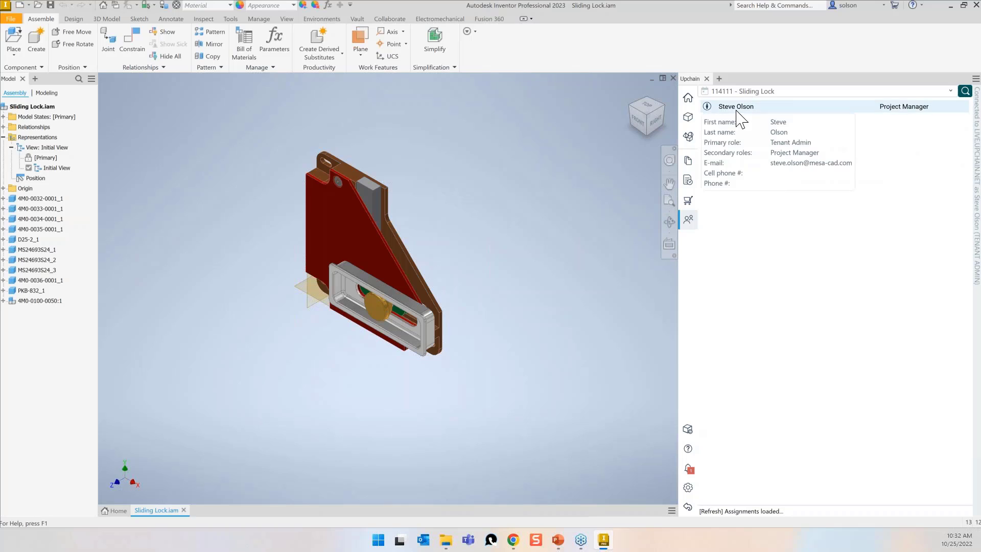
pyautogui.click(688, 200)
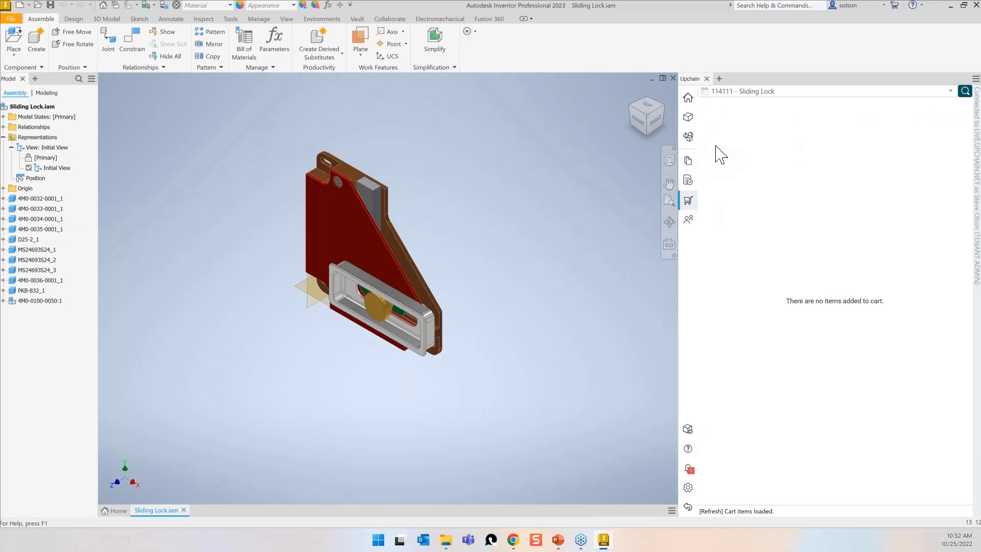
pyautogui.click(513, 540)
# Open project 114111 - Sliding Lock, load the ASY-100008 eBOM and open the SLIDING LOCK details.
pyautogui.click(498, 501)
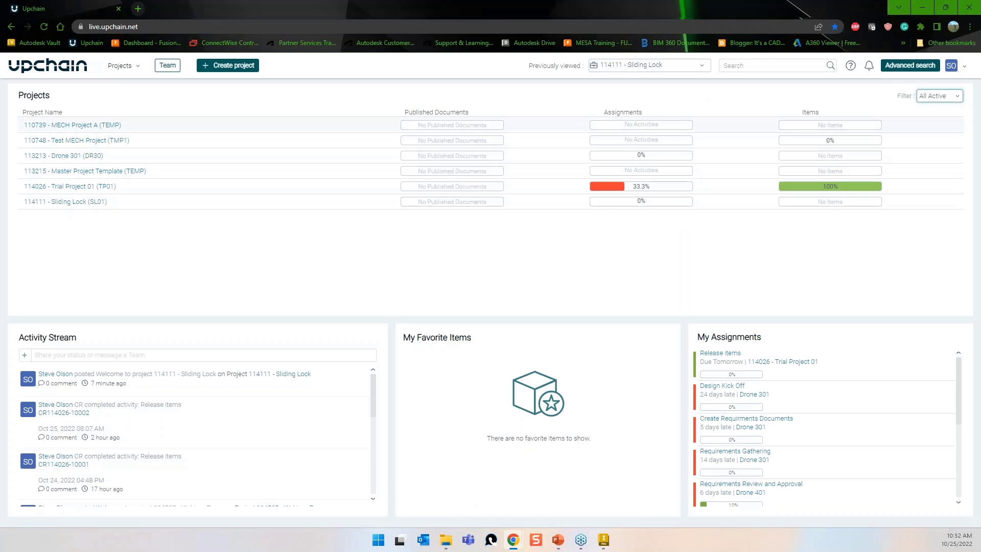
pyautogui.click(78, 202)
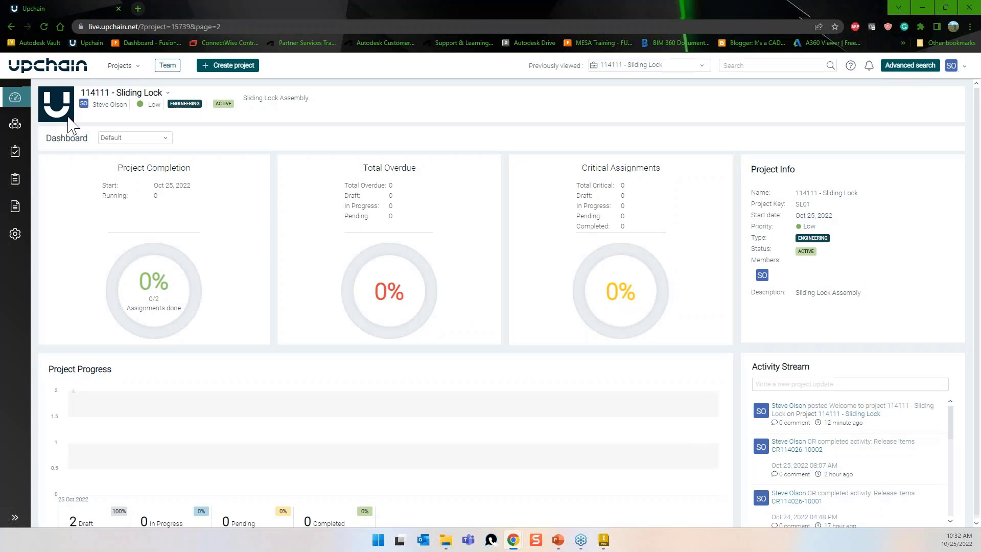
pyautogui.click(16, 125)
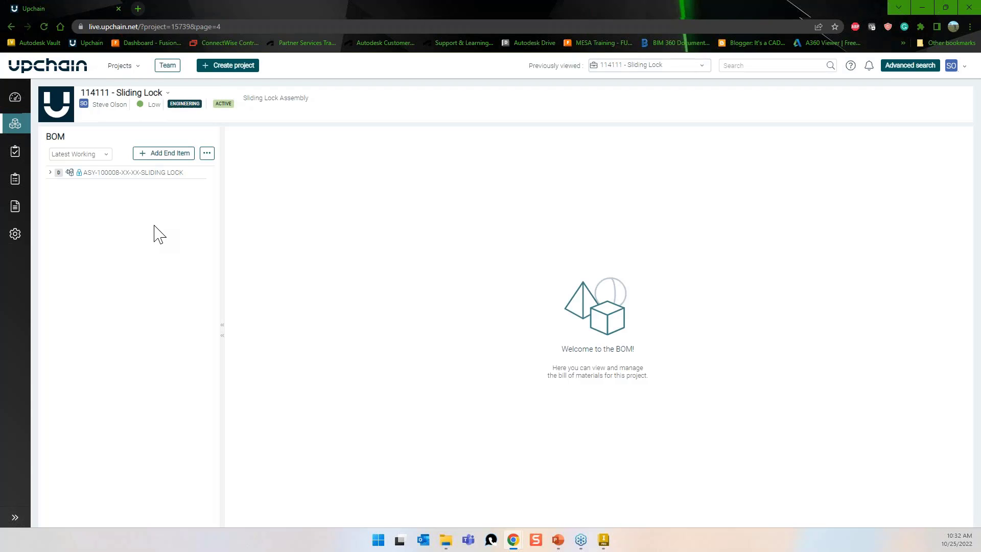
pyautogui.moveTo(104, 179)
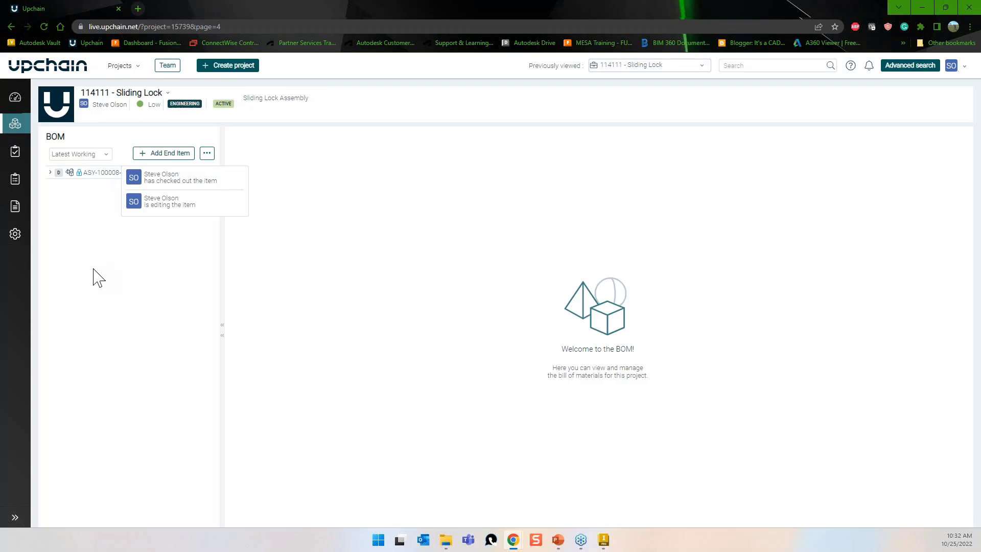
pyautogui.click(102, 174)
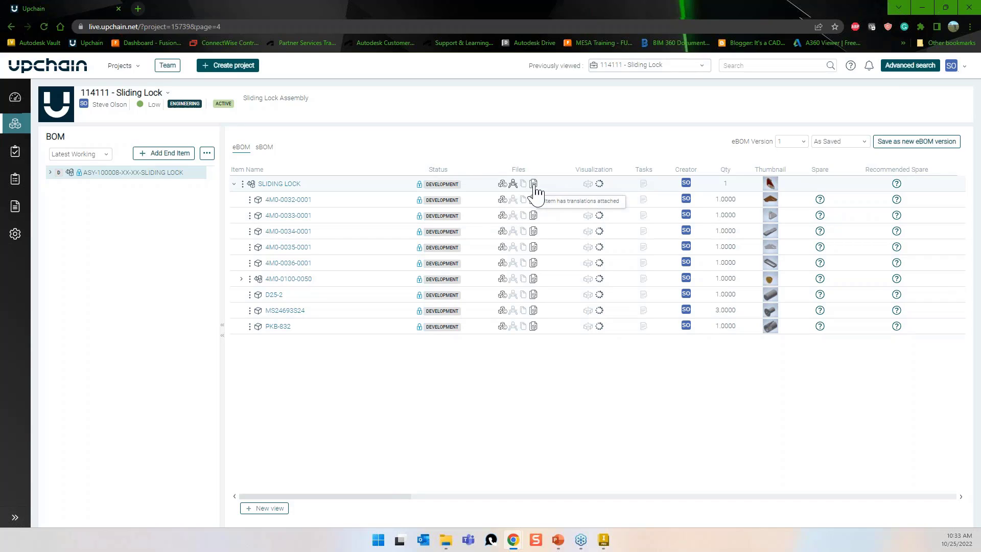
pyautogui.click(285, 187)
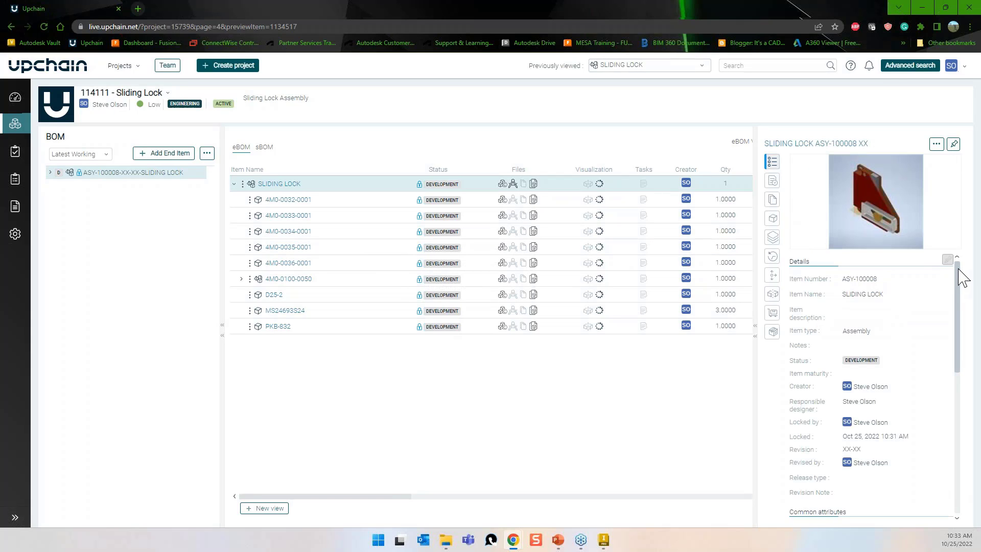
# Show SLIDING LOCK's attached documents and check the CBOM and Sliding Lock.idw drawing entries.
pyautogui.moveTo(958, 278); pyautogui.dragTo(957, 404)
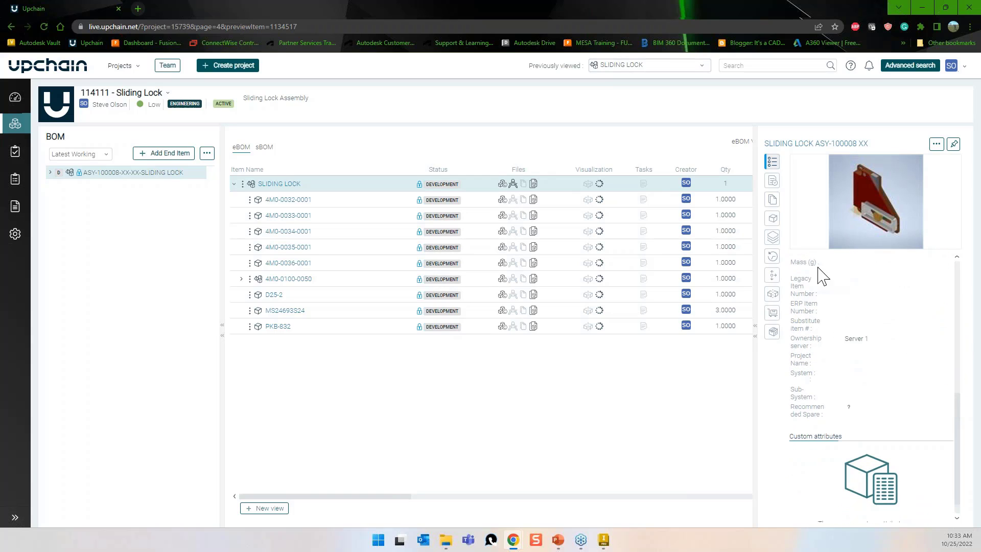
pyautogui.click(774, 183)
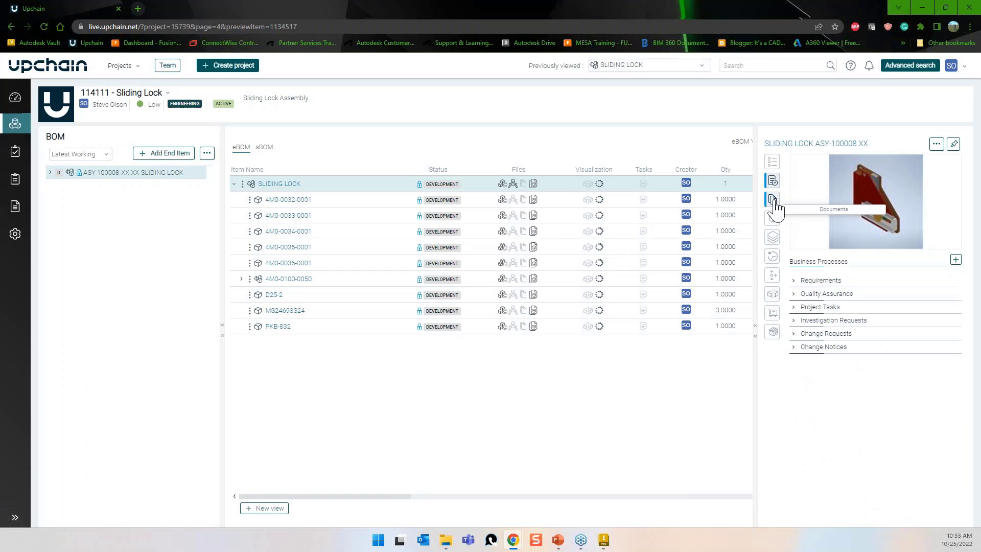
pyautogui.click(773, 201)
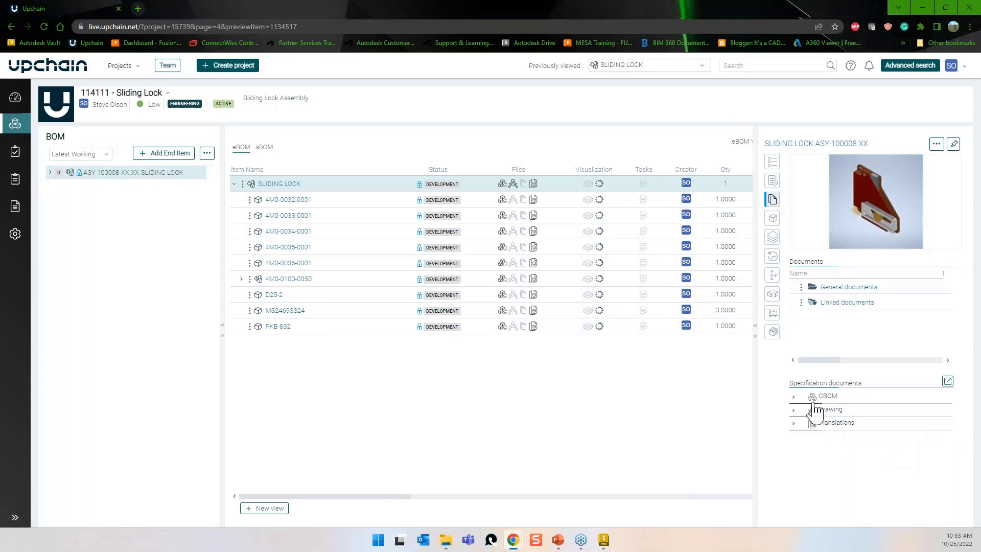
pyautogui.click(793, 397)
pyautogui.click(794, 398)
pyautogui.click(794, 411)
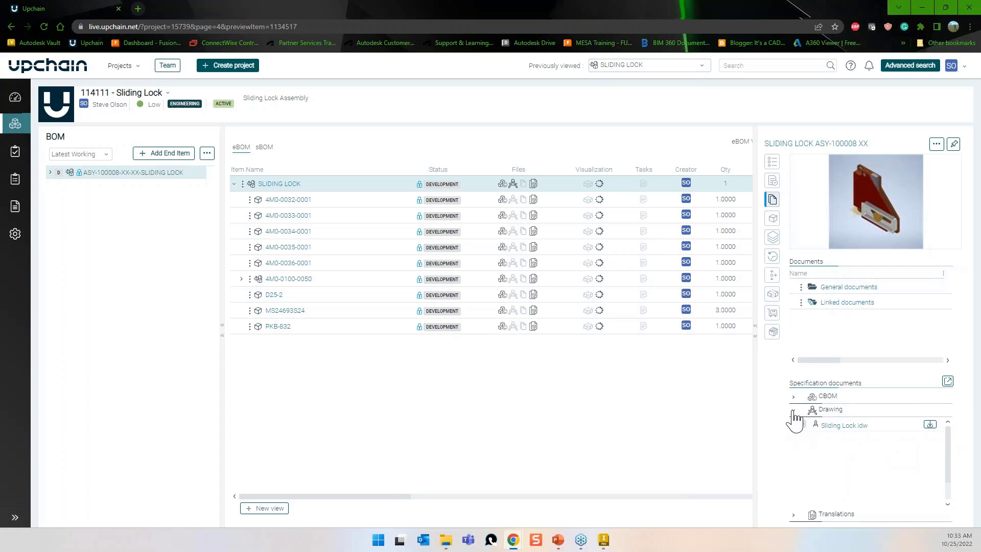
pyautogui.click(794, 411)
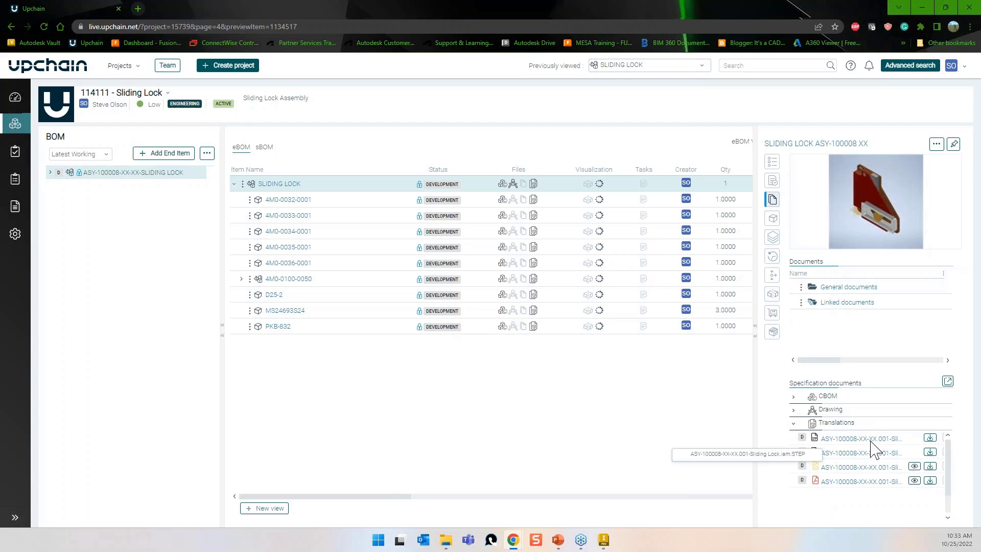
# Close and reopen the SLIDING LOCK preview, returning to its Documents list.
pyautogui.click(746, 412)
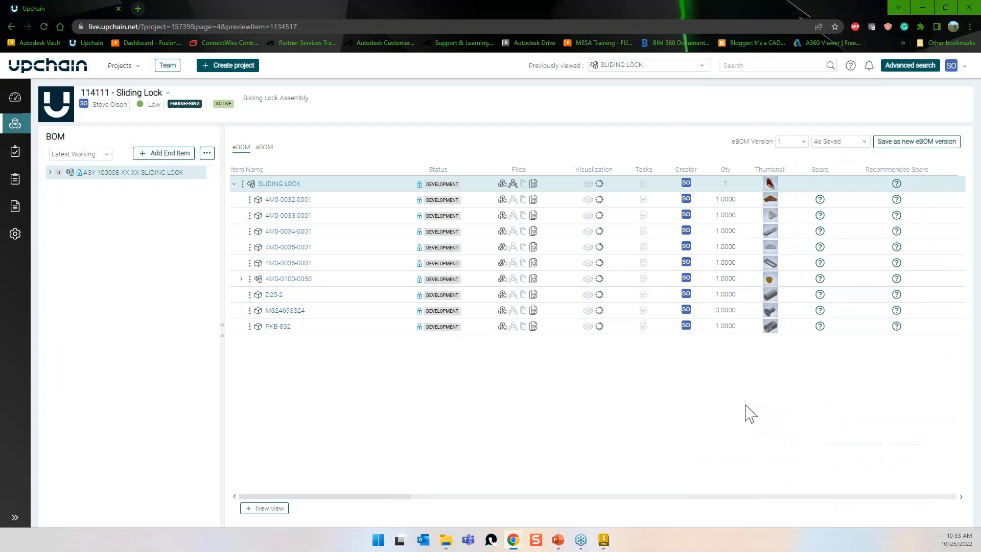
pyautogui.click(289, 185)
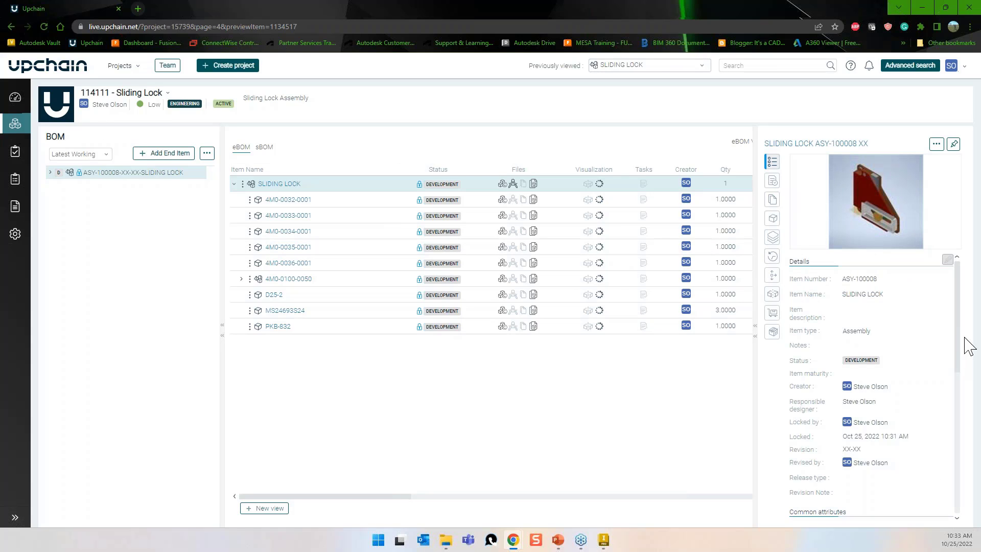
pyautogui.click(772, 200)
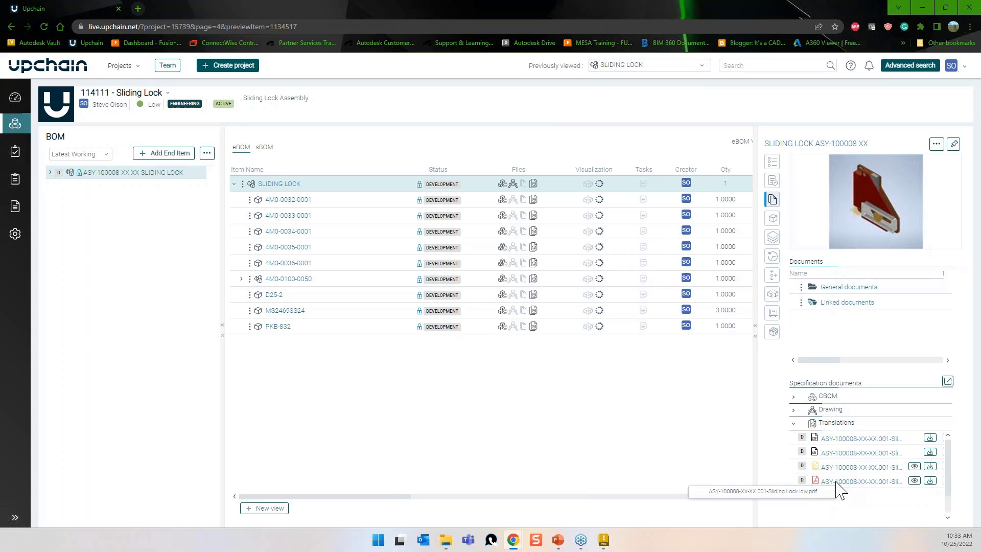
# Try viewing the assembly's 3D model and dismiss the visualization-unavailable error.
pyautogui.click(937, 146)
pyautogui.moveTo(923, 137)
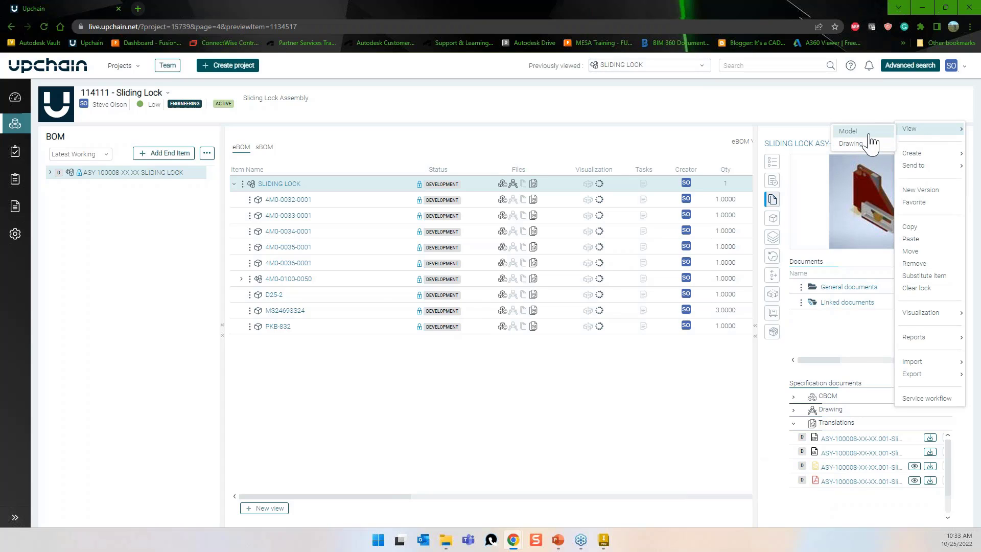
pyautogui.click(869, 134)
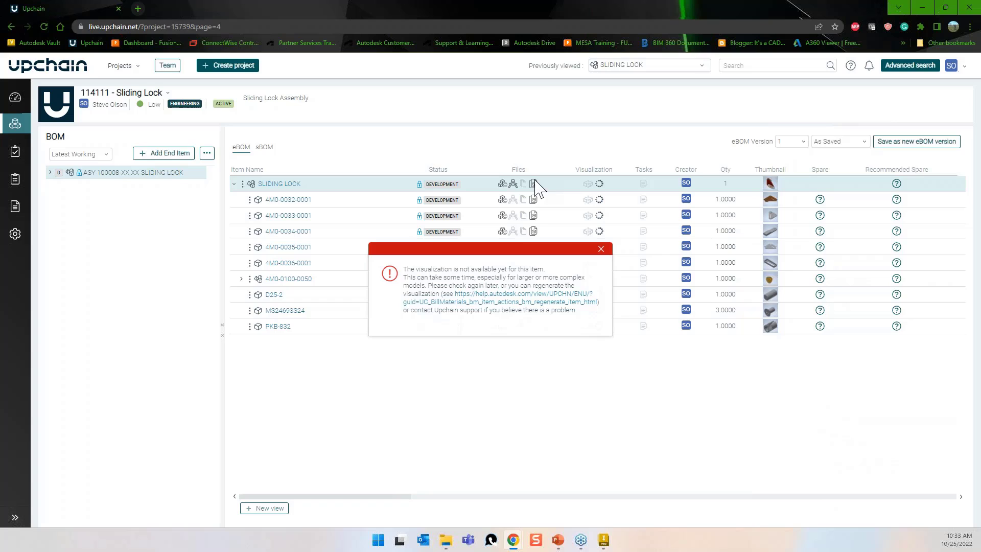
pyautogui.click(601, 249)
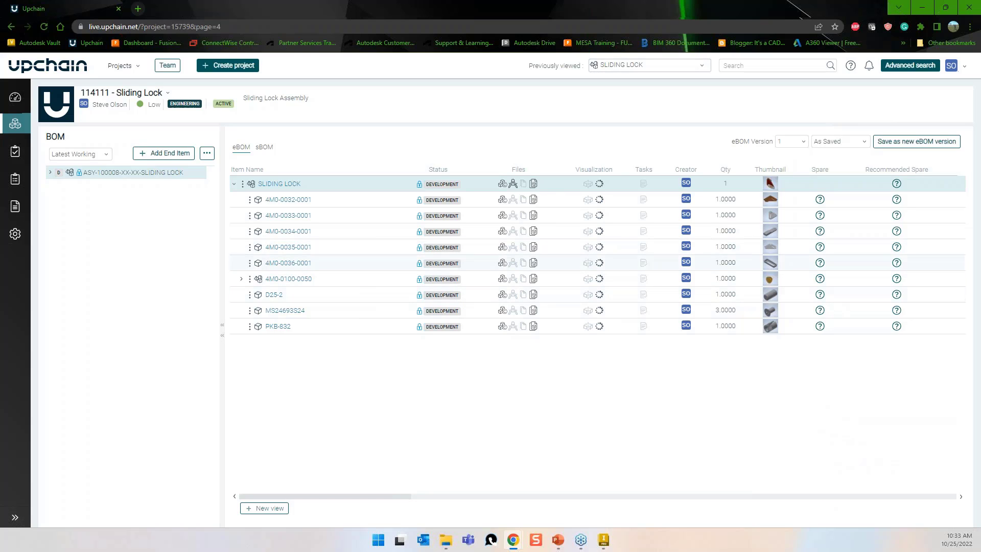
# Preview the Sliding Lock drawing as a PDF, close it, and return to Inventor.
pyautogui.click(270, 185)
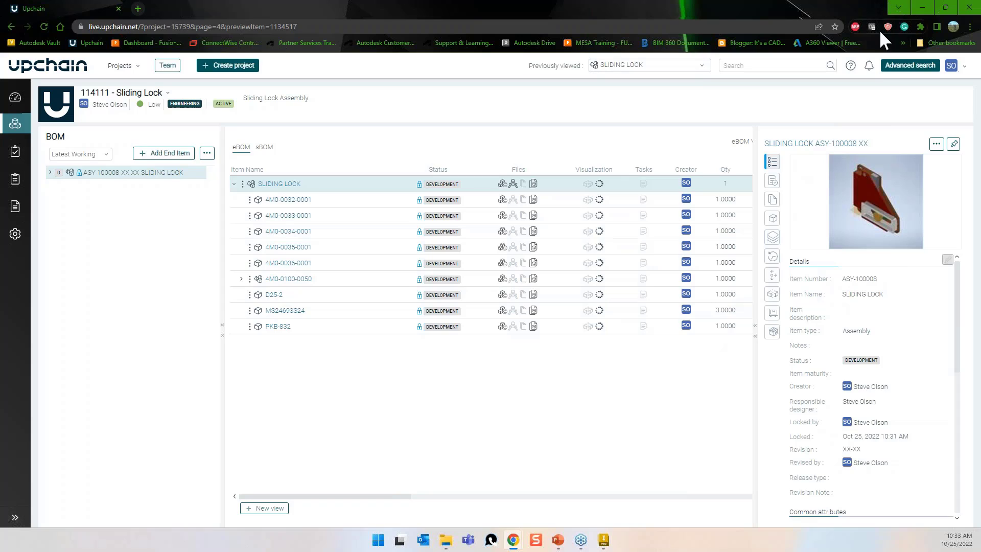
pyautogui.click(936, 143)
pyautogui.moveTo(925, 133)
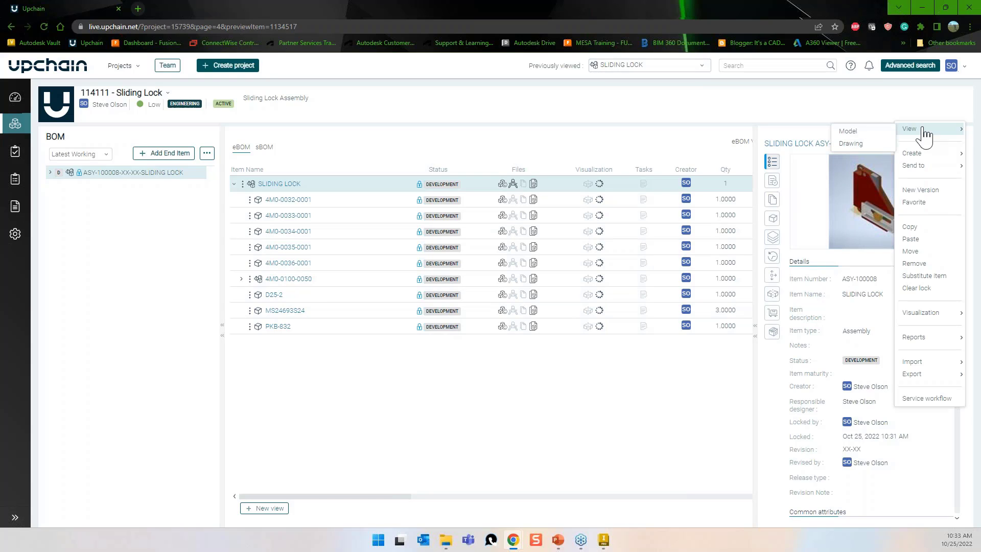
pyautogui.click(864, 144)
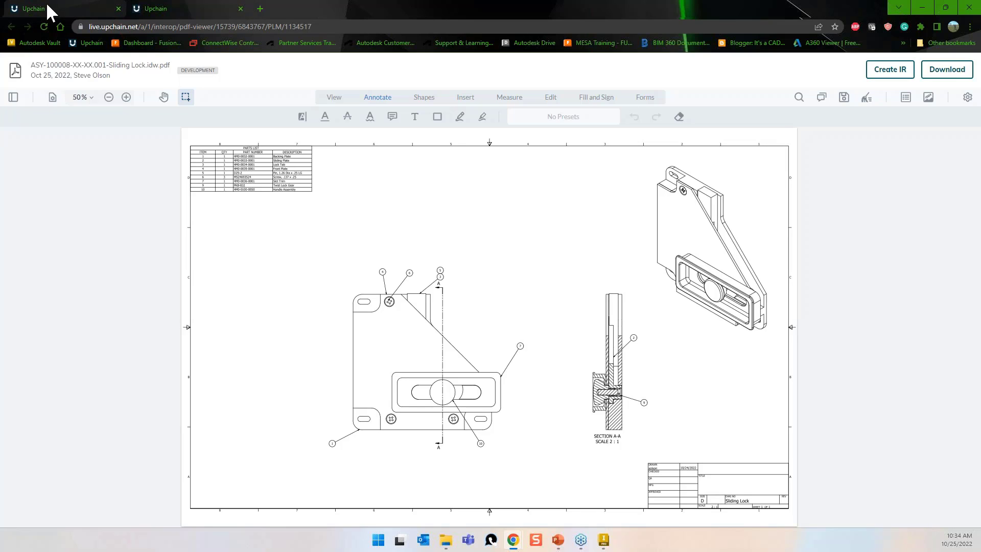
pyautogui.click(240, 9)
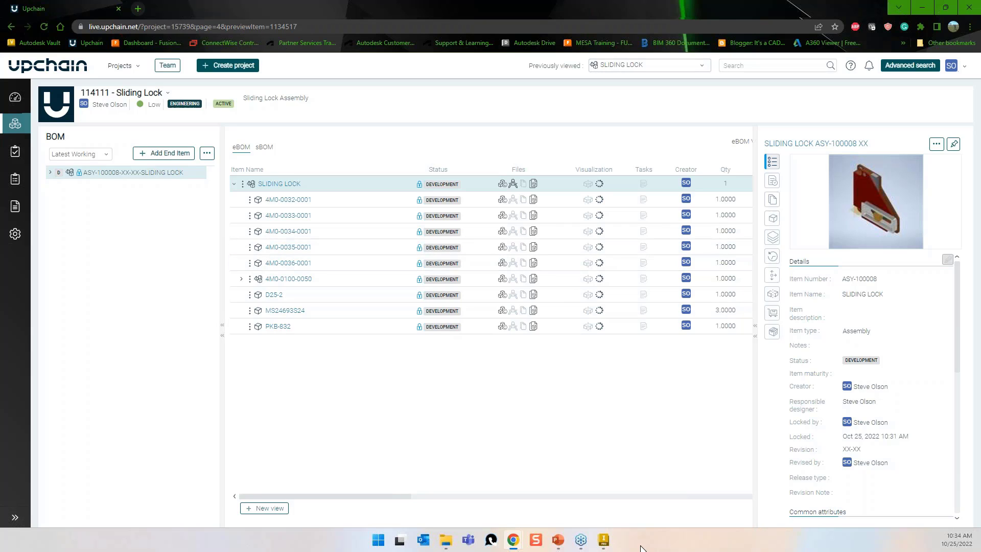
pyautogui.click(606, 542)
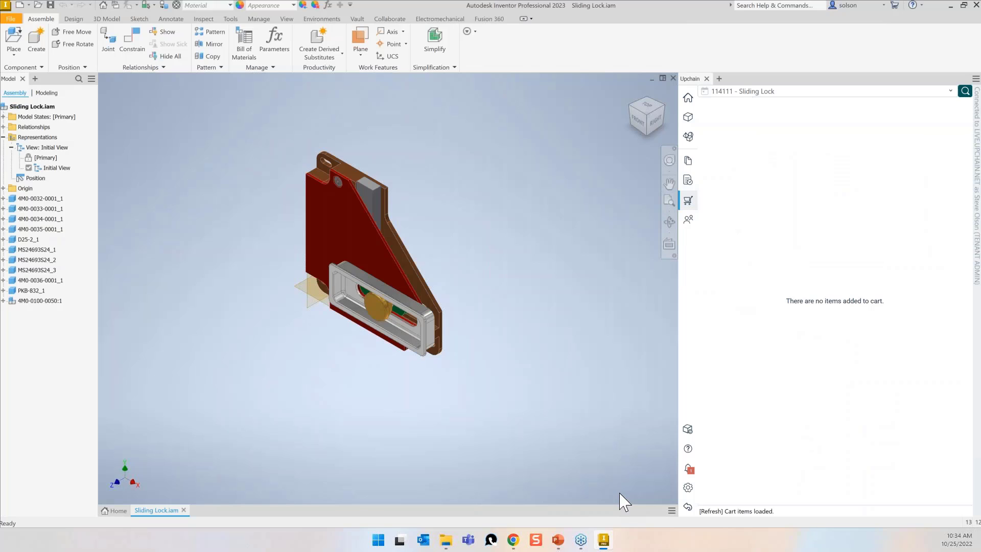
# Expand SLIDING LOCK-ASY in the Upchain project BOM, then close Sliding Lock.iam.
pyautogui.click(691, 137)
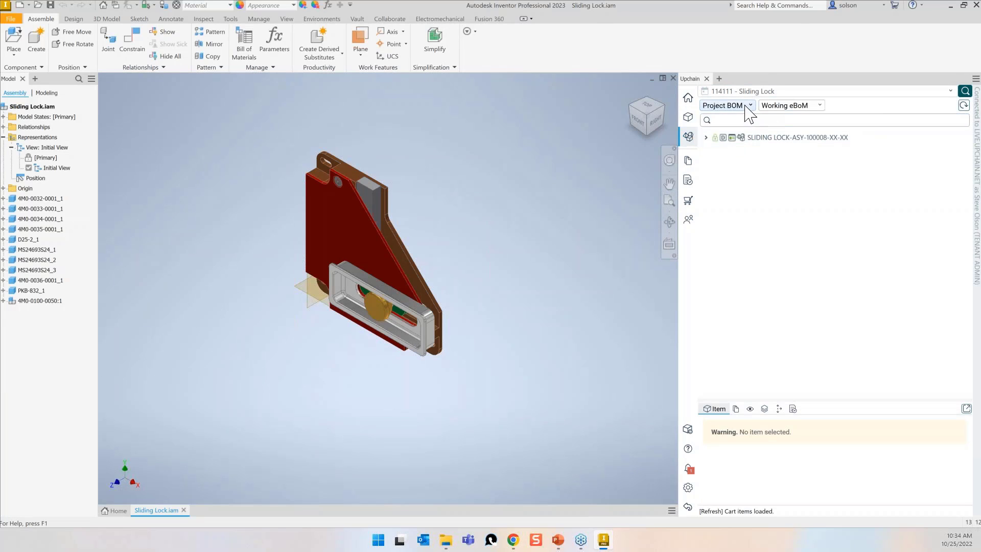
pyautogui.click(707, 138)
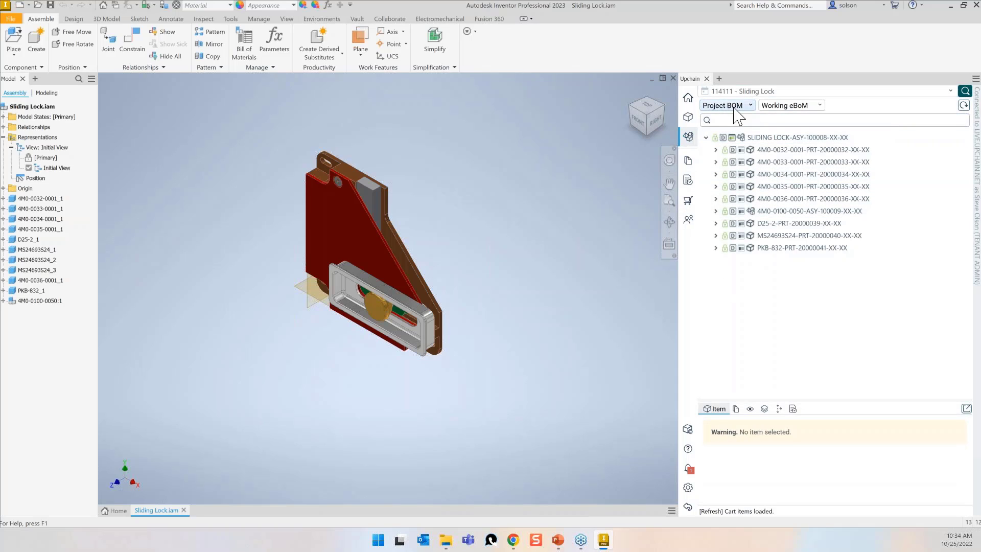
pyautogui.click(673, 78)
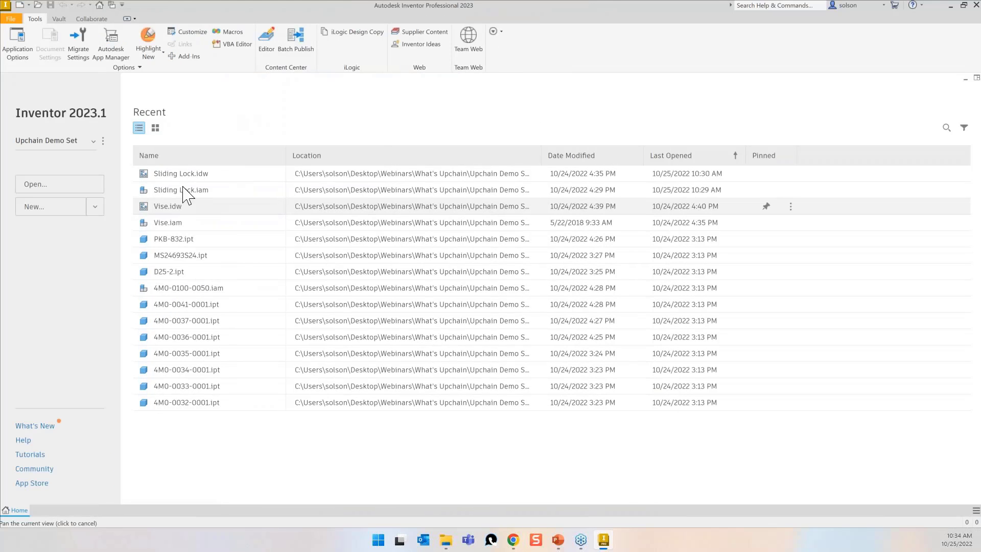
# Create a new Standard.ipt part, then reopen SLIDING LOCK-ASY-100008 from the Upchain BOM.
pyautogui.click(18, 5)
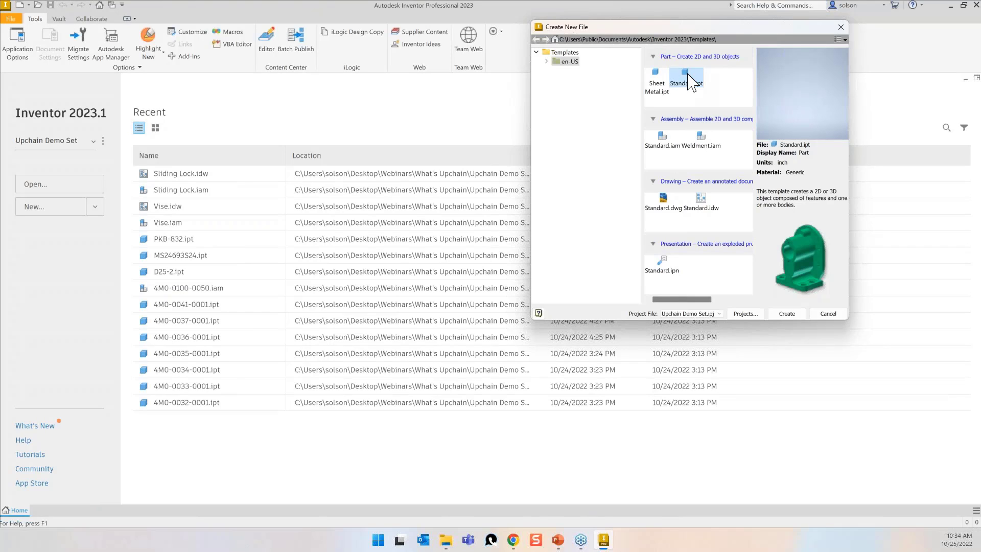
pyautogui.doubleClick(688, 74)
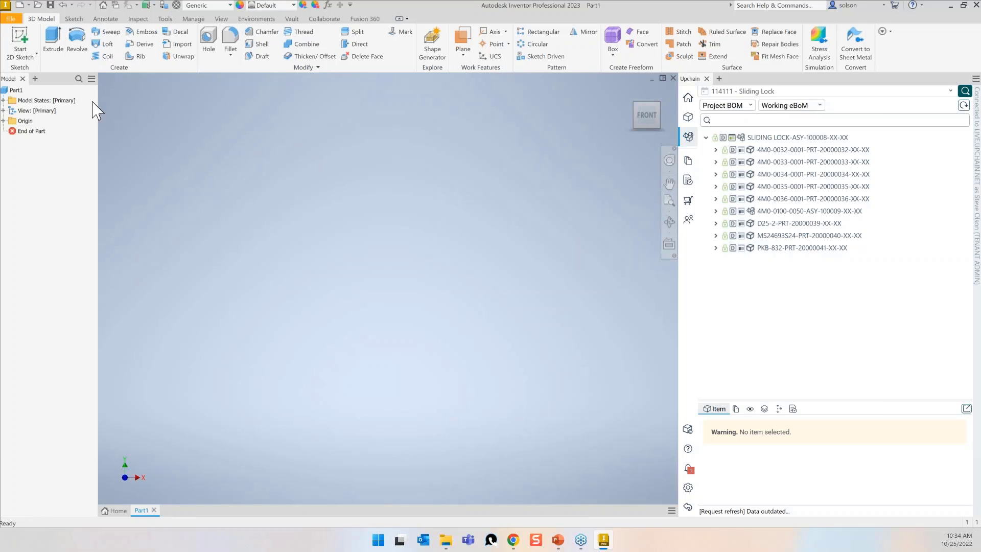
pyautogui.click(792, 139)
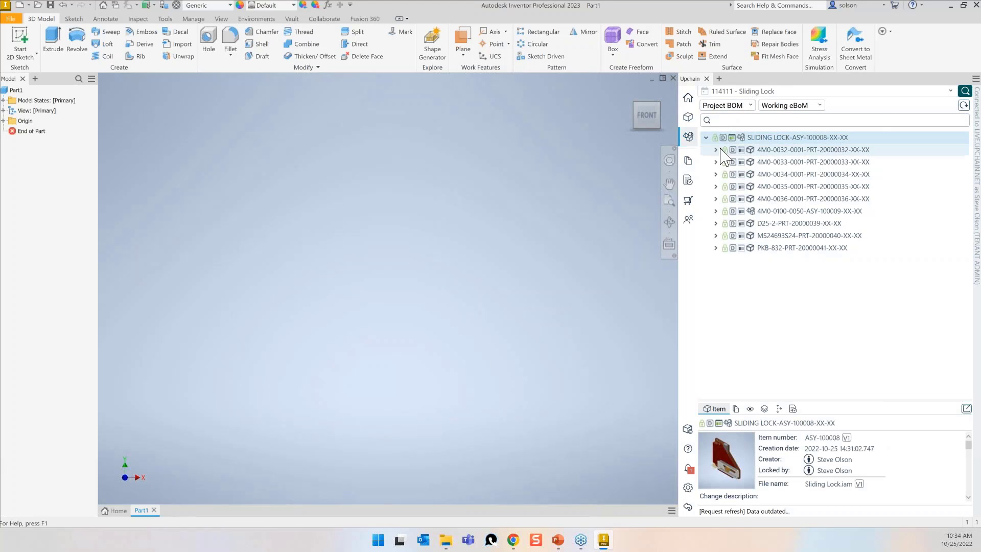
pyautogui.rightClick(771, 135)
pyautogui.click(791, 142)
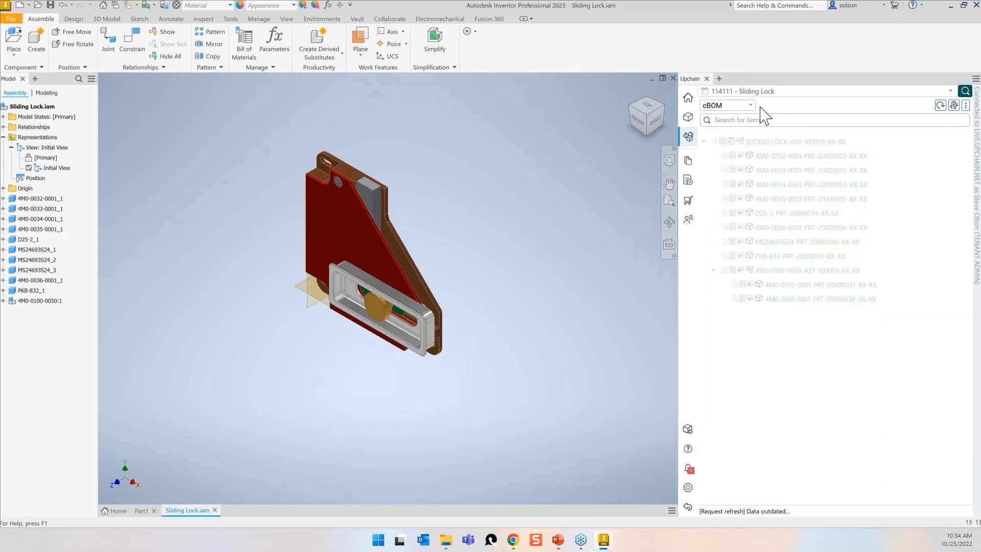
# Switch the Upchain panel to the Project BOM and expand SLIDING LOCK.
pyautogui.click(750, 106)
pyautogui.click(724, 136)
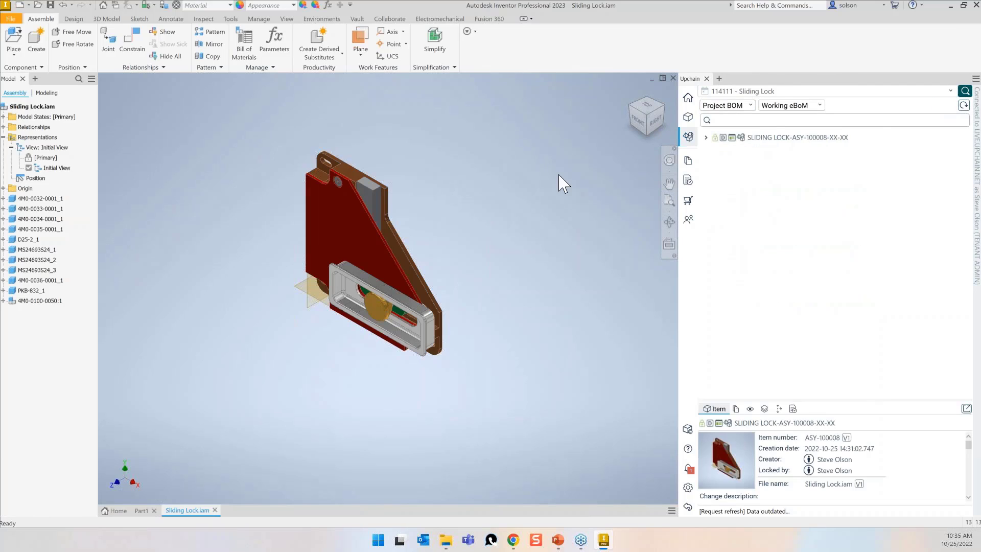
pyautogui.click(706, 138)
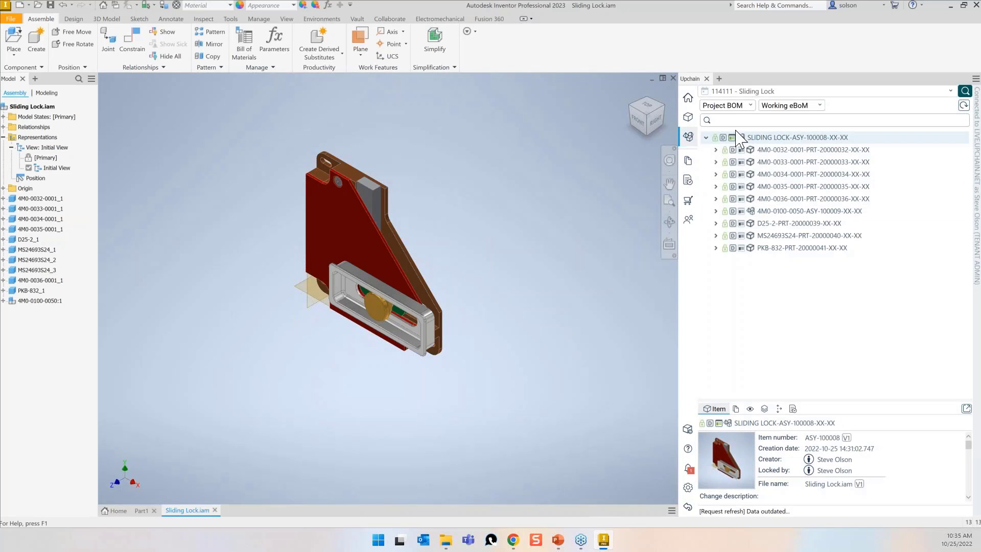
pyautogui.rightClick(747, 137)
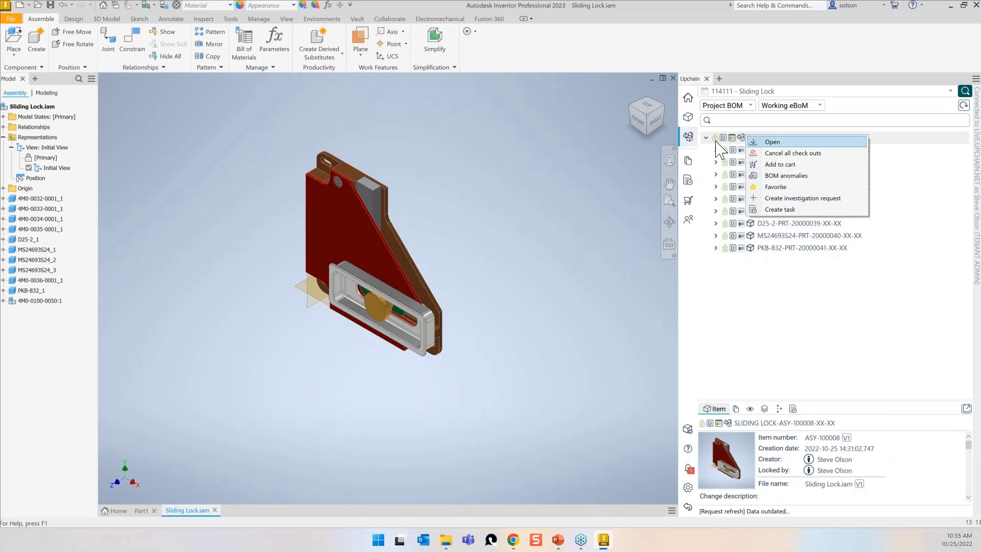
pyautogui.click(482, 142)
# Close Sliding Lock.iam, reopen it from the SLIDING LOCK row, and refresh the cBOM tree.
pyautogui.click(673, 78)
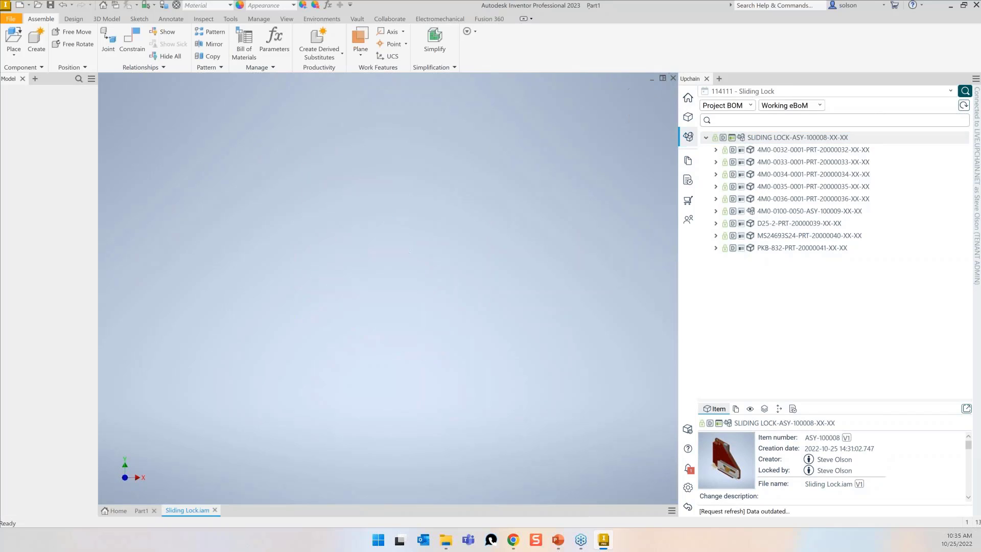
pyautogui.rightClick(771, 137)
pyautogui.click(755, 307)
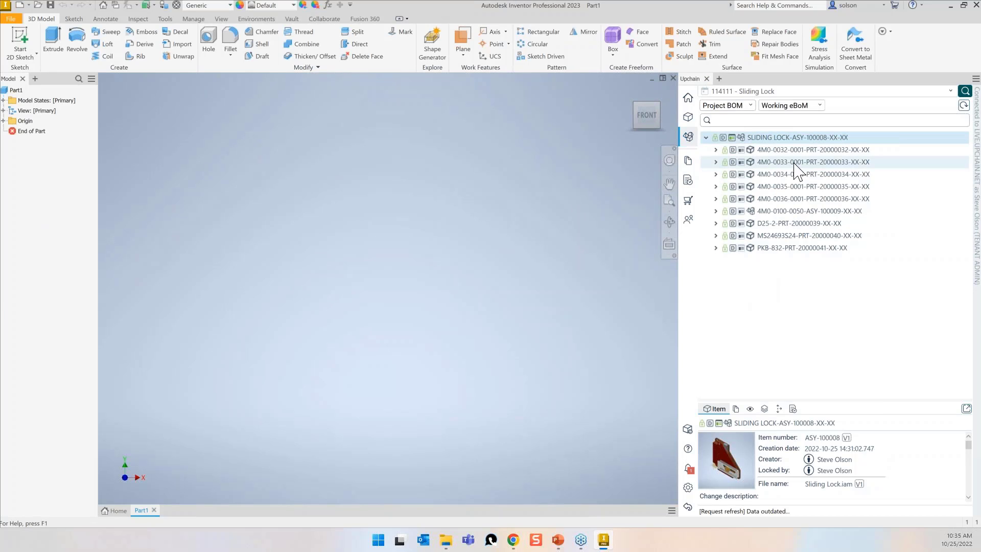
pyautogui.rightClick(772, 137)
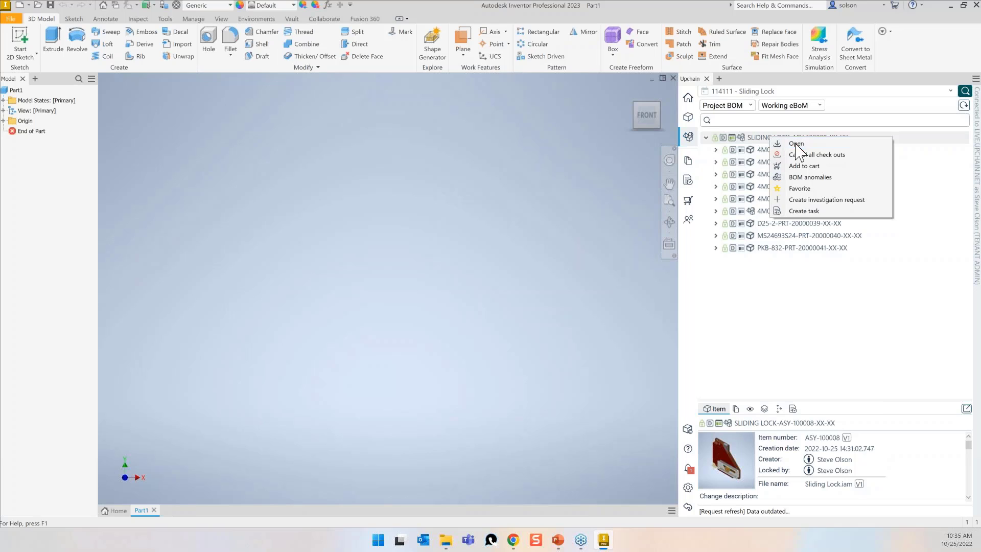
pyautogui.click(796, 144)
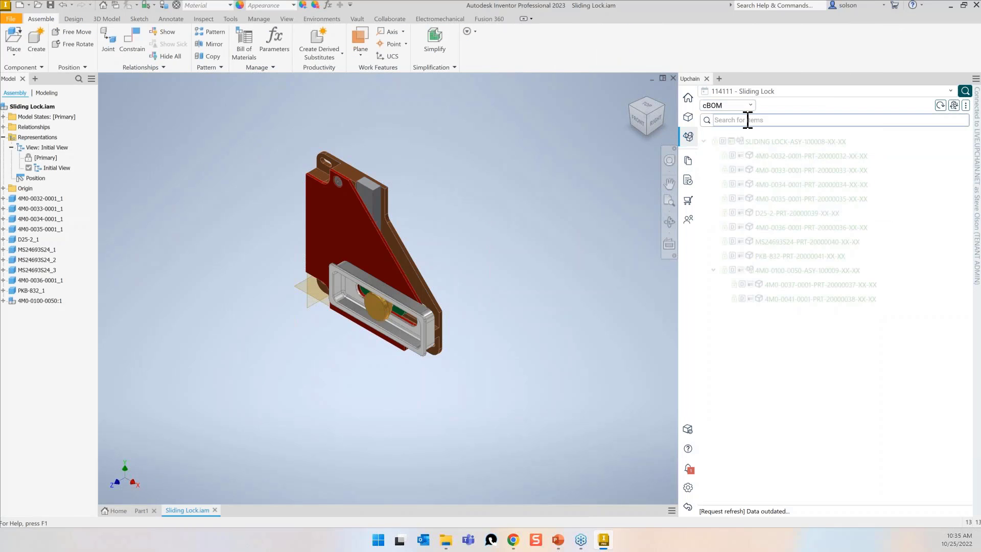
pyautogui.click(941, 106)
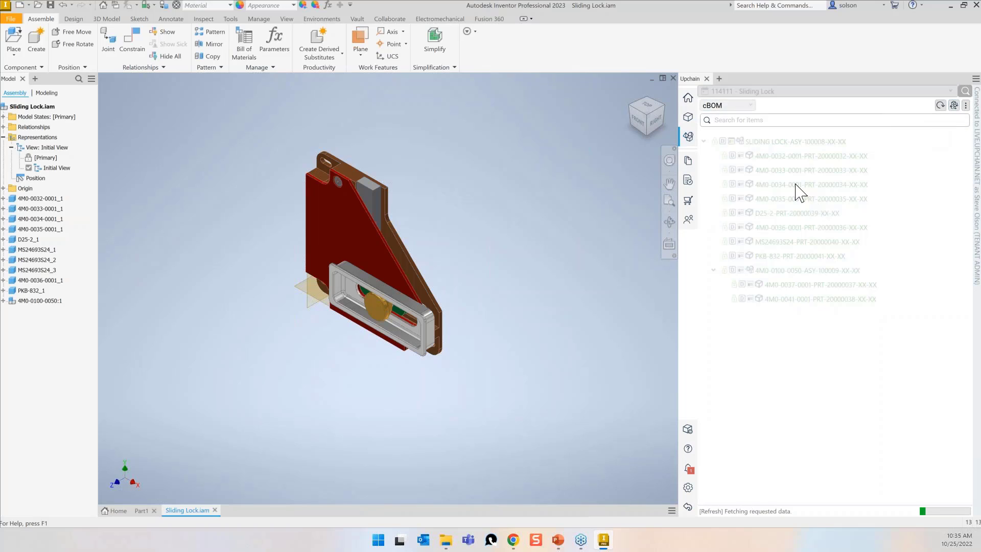
# Cancel all existing check outs on the SLIDING LOCK assembly.
pyautogui.rightClick(771, 142)
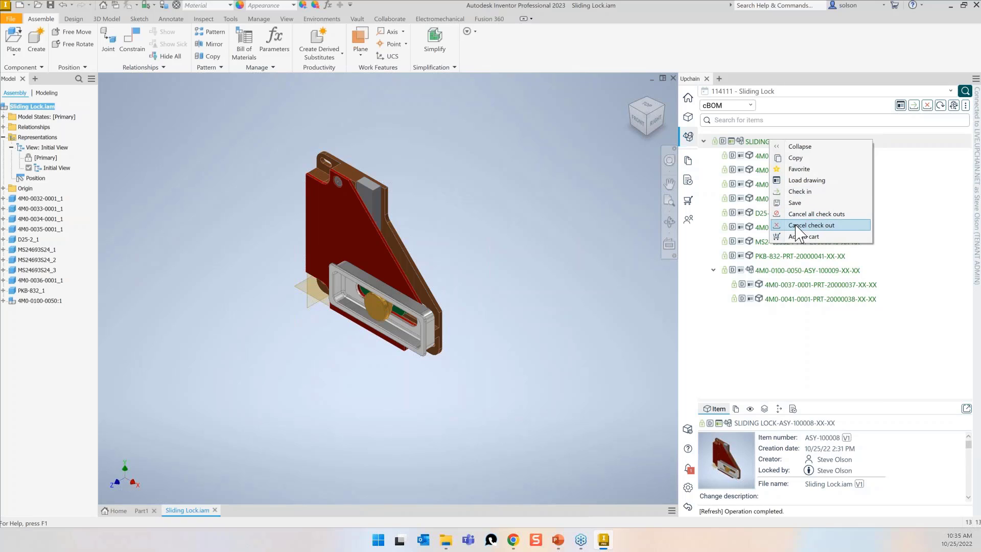
pyautogui.click(823, 214)
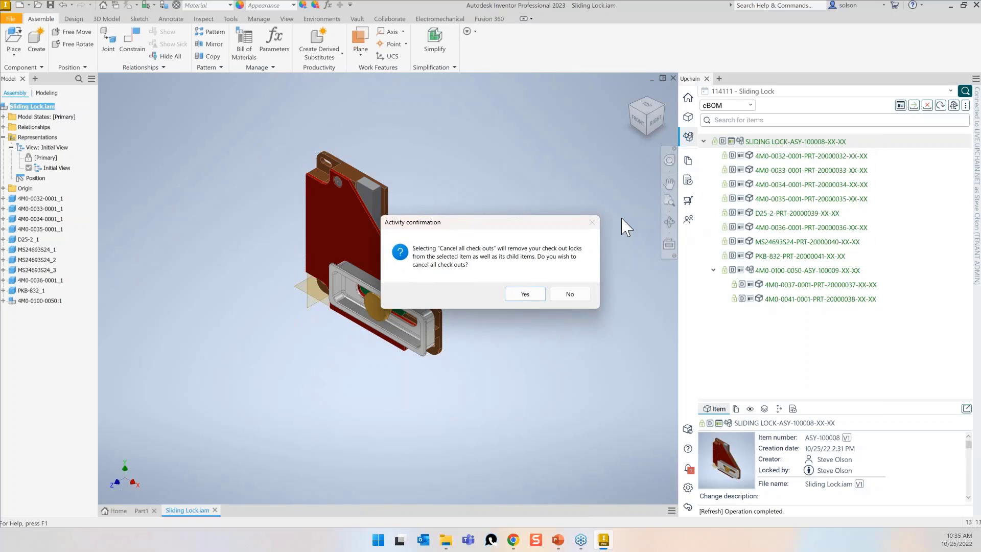
pyautogui.click(523, 295)
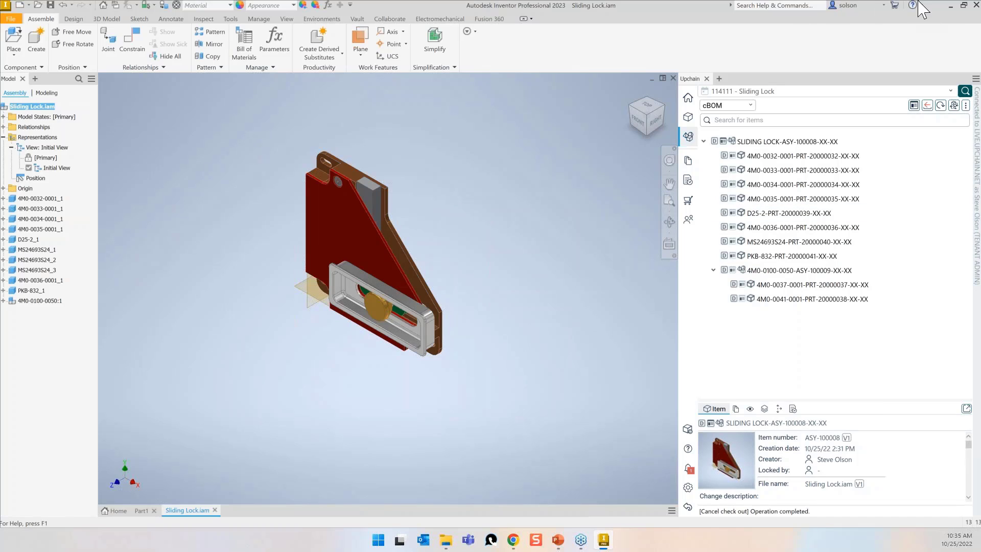
# Check out only the top-level SLIDING LOCK assembly ASY-100008.
pyautogui.rightClick(748, 142)
pyautogui.click(781, 193)
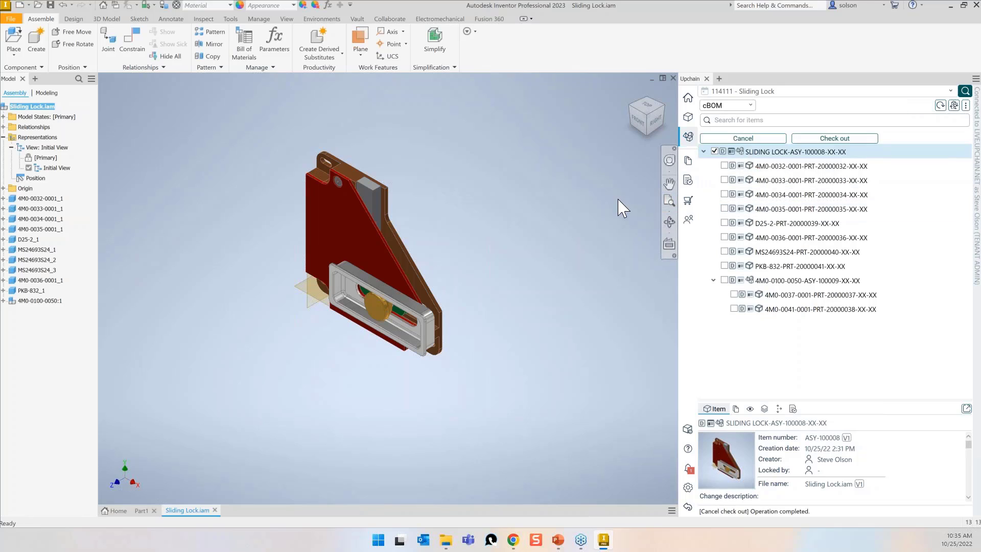
pyautogui.press('Return')
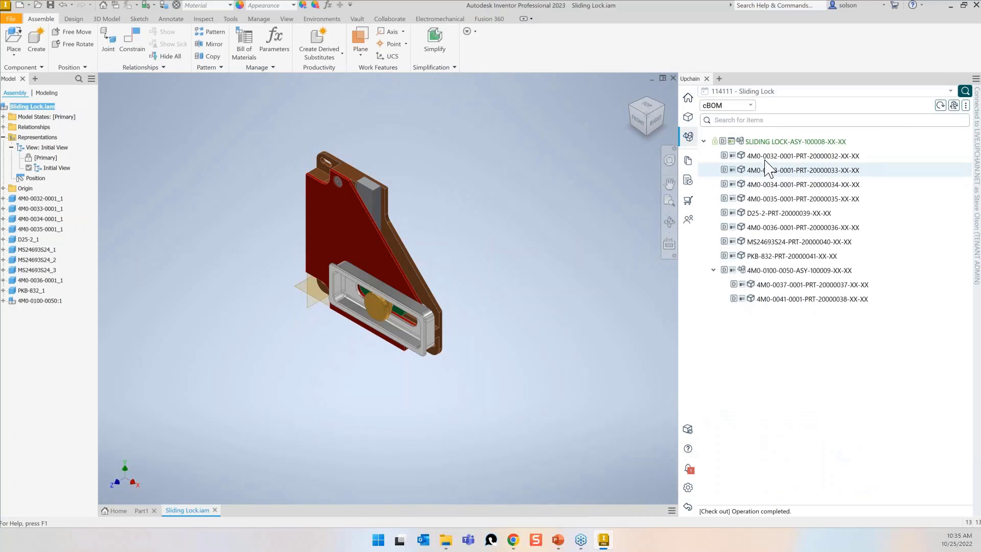
# Open part 4M0-0032-0001 from the Sliding Lock tree and refresh the Upchain panel.
pyautogui.click(770, 156)
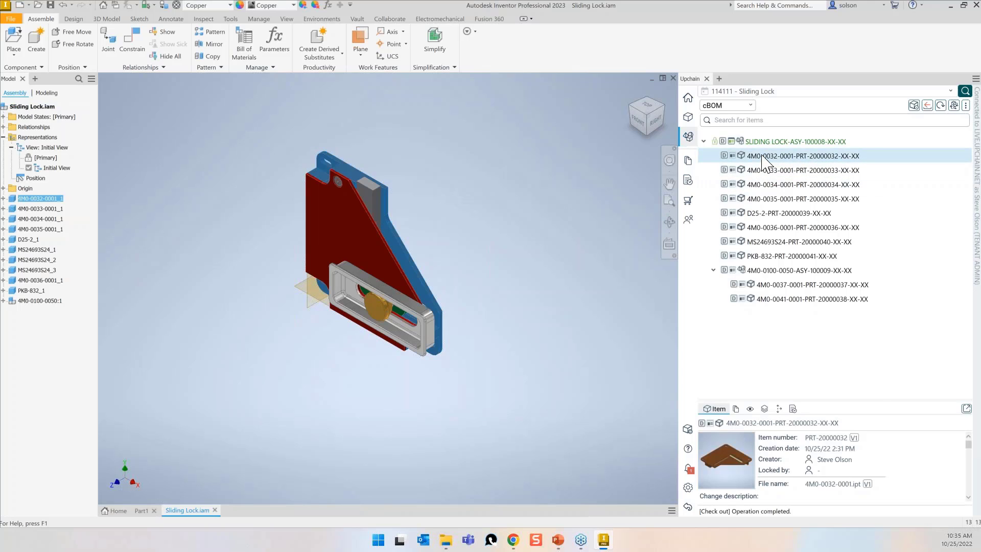
pyautogui.rightClick(763, 154)
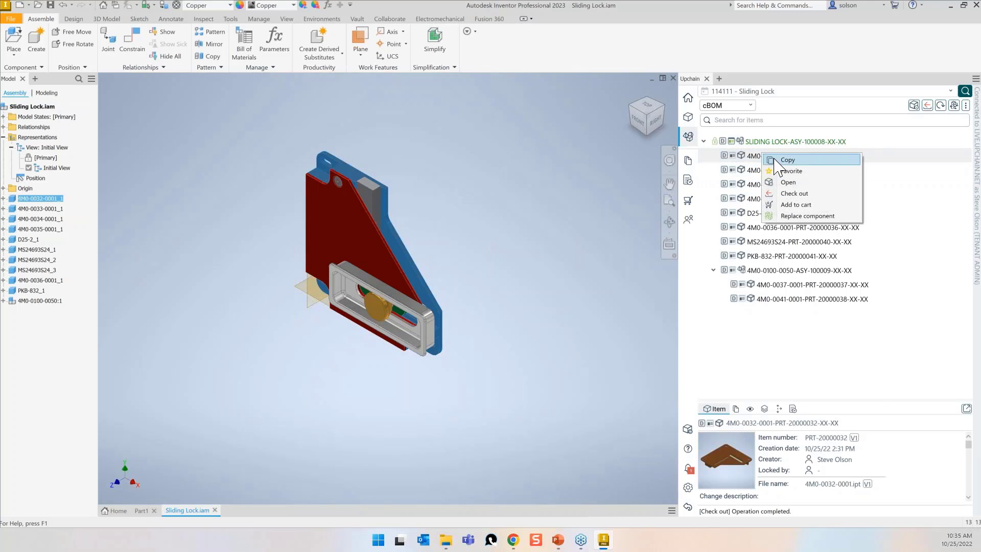
pyautogui.click(793, 183)
pyautogui.click(939, 104)
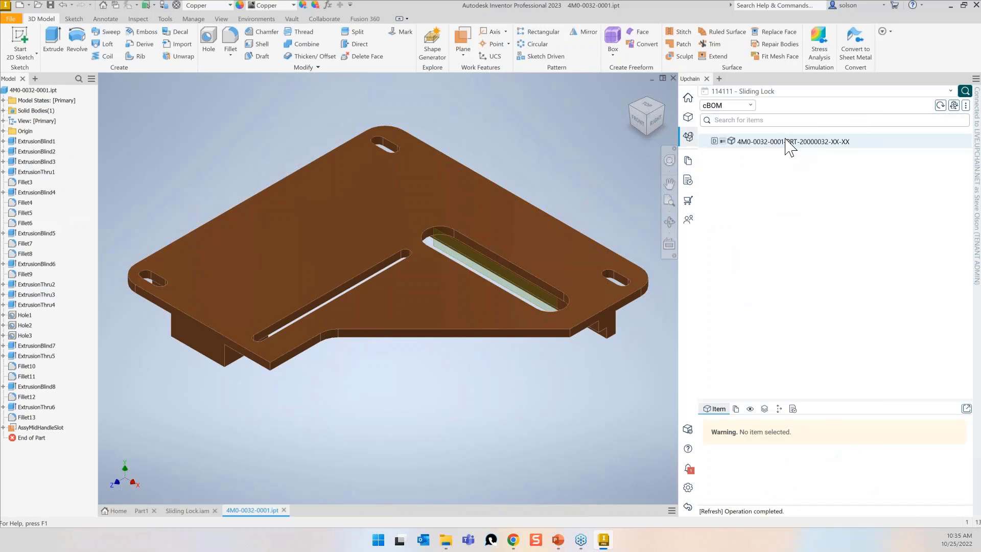
# Check out part 4M0-0032-0001 in Upchain.
pyautogui.rightClick(785, 142)
pyautogui.click(817, 169)
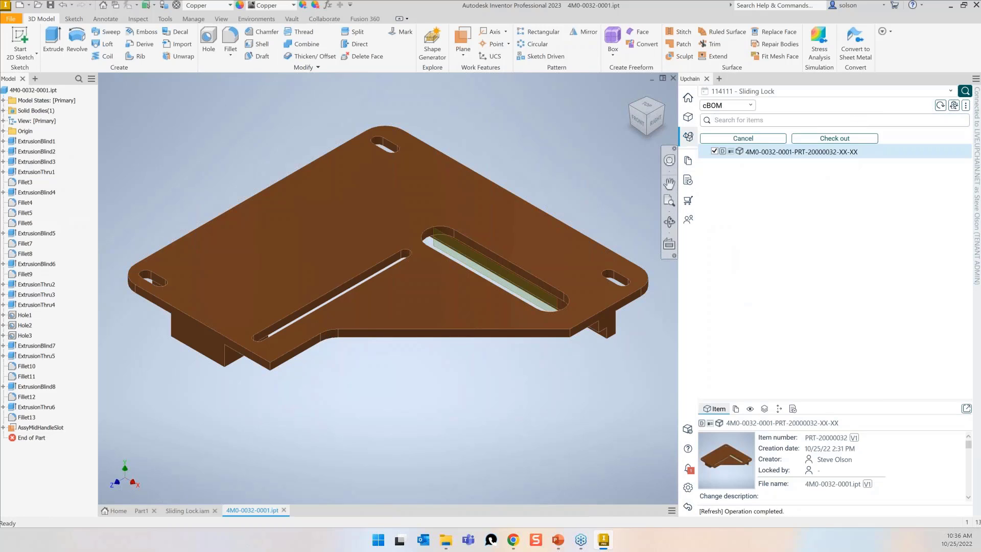
pyautogui.click(812, 139)
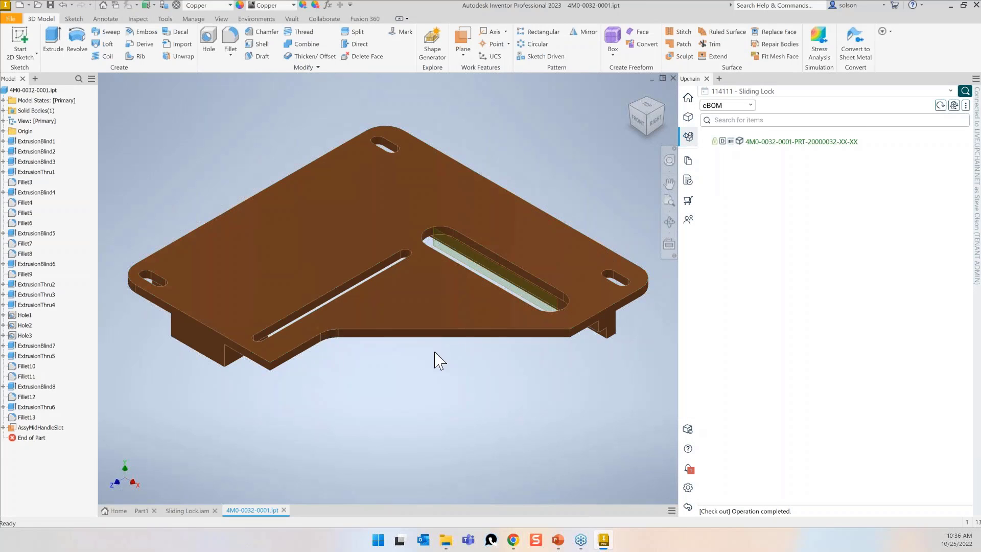
pyautogui.keyDown('shift'); pyautogui.moveTo(339, 381); pyautogui.dragTo(767, 175, button='middle'); pyautogui.keyUp('shift')
pyautogui.rightClick(799, 143)
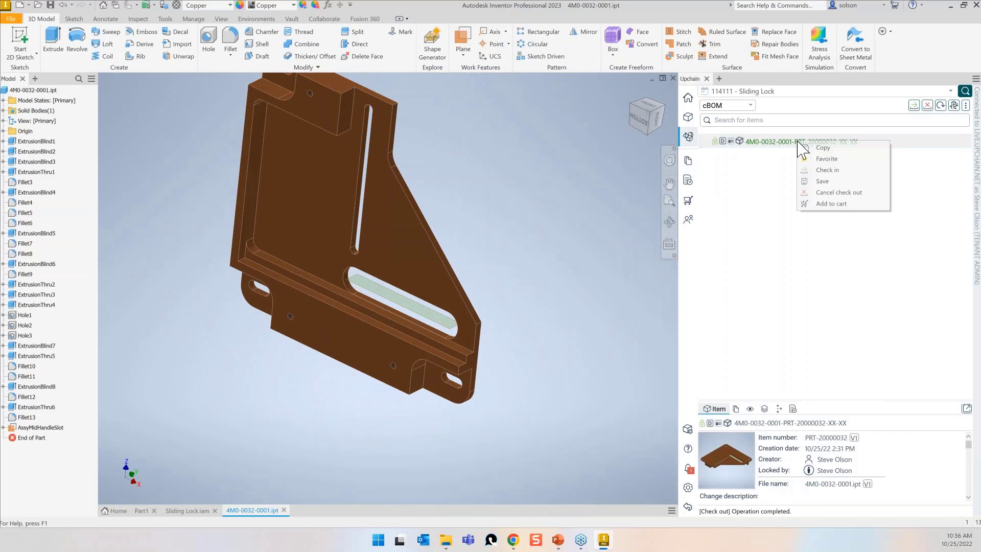
# Check in part 4M0-0032-0001 as new version 2, then close it.
pyautogui.click(824, 170)
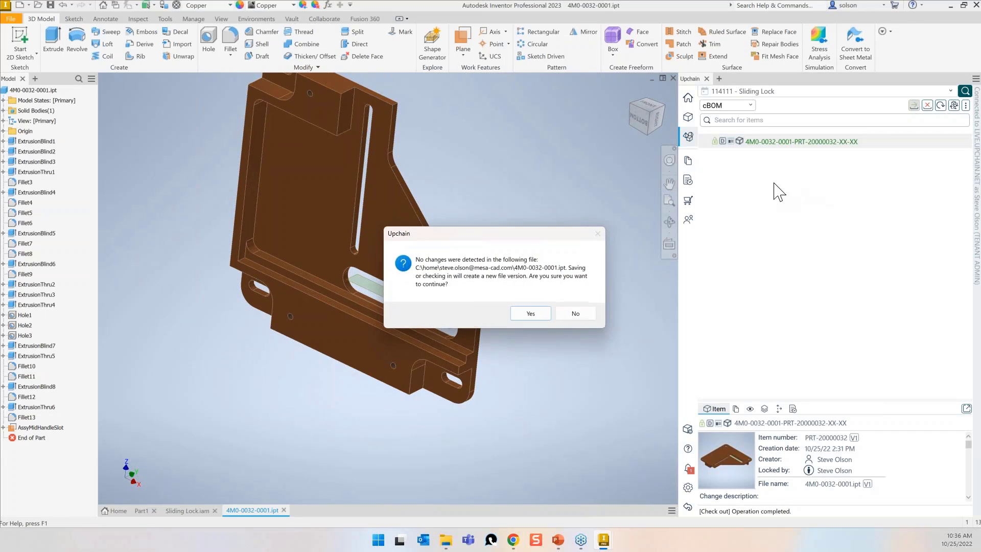
pyautogui.click(531, 313)
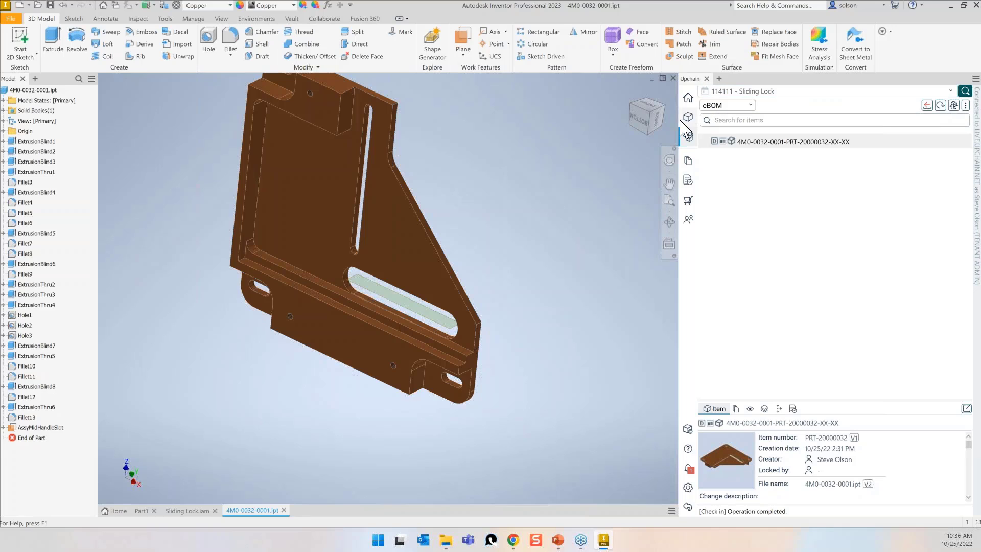
pyautogui.click(673, 78)
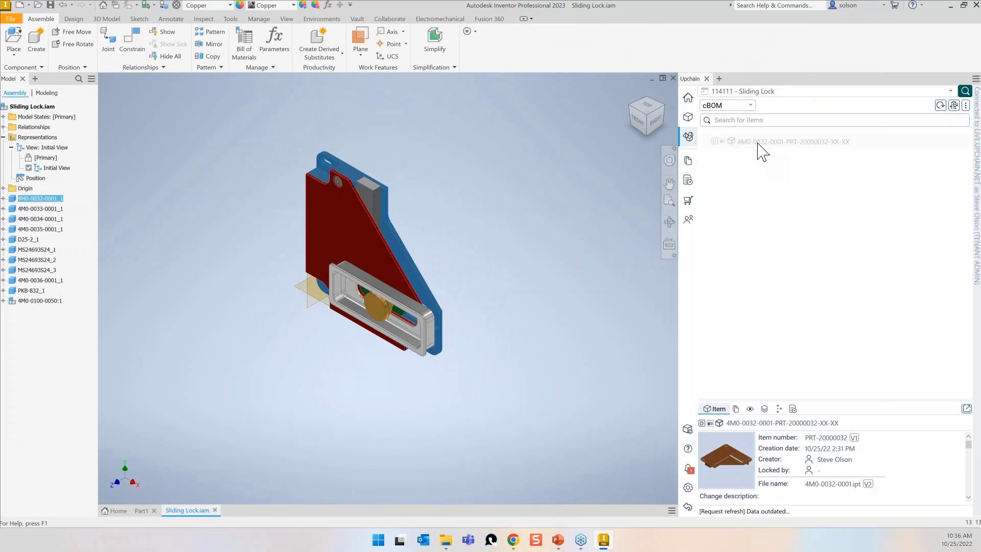
# Refresh the tree and check in the Sliding Lock assembly as a new file version.
pyautogui.click(941, 105)
pyautogui.click(782, 142)
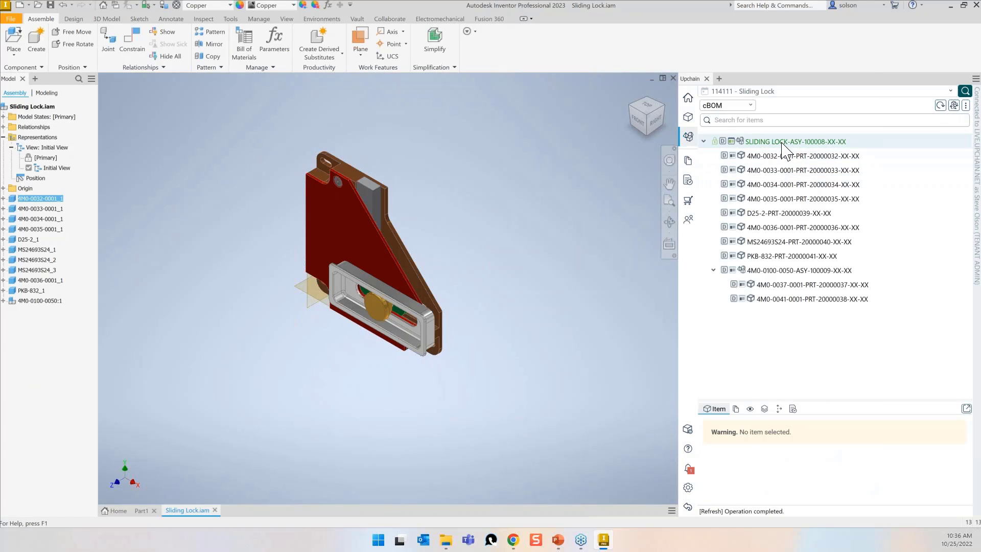
pyautogui.rightClick(783, 143)
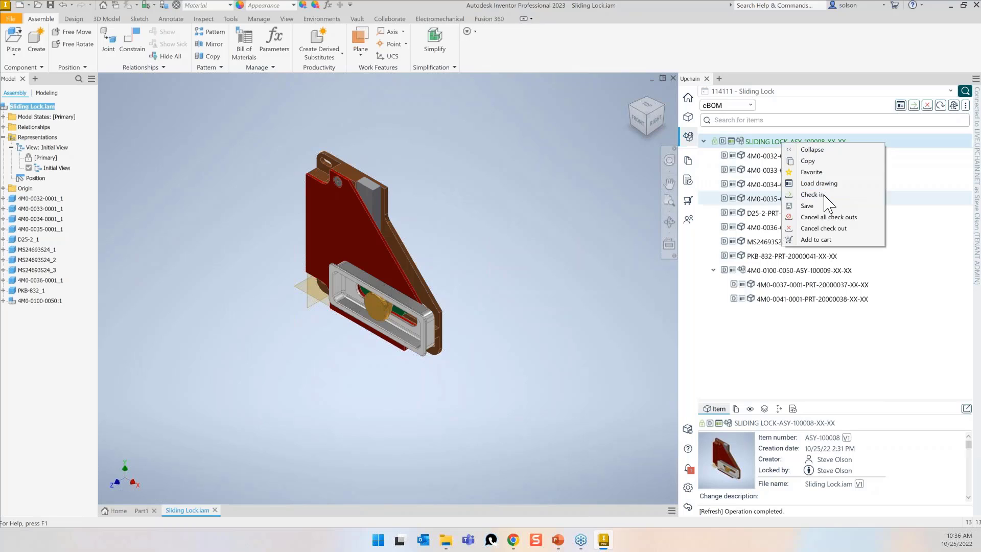
pyautogui.click(810, 205)
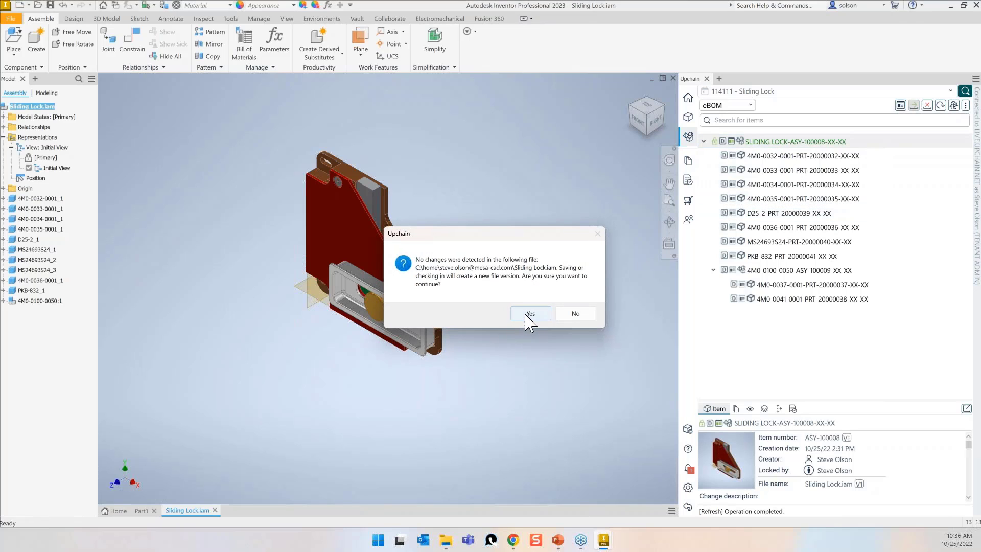
pyautogui.click(528, 313)
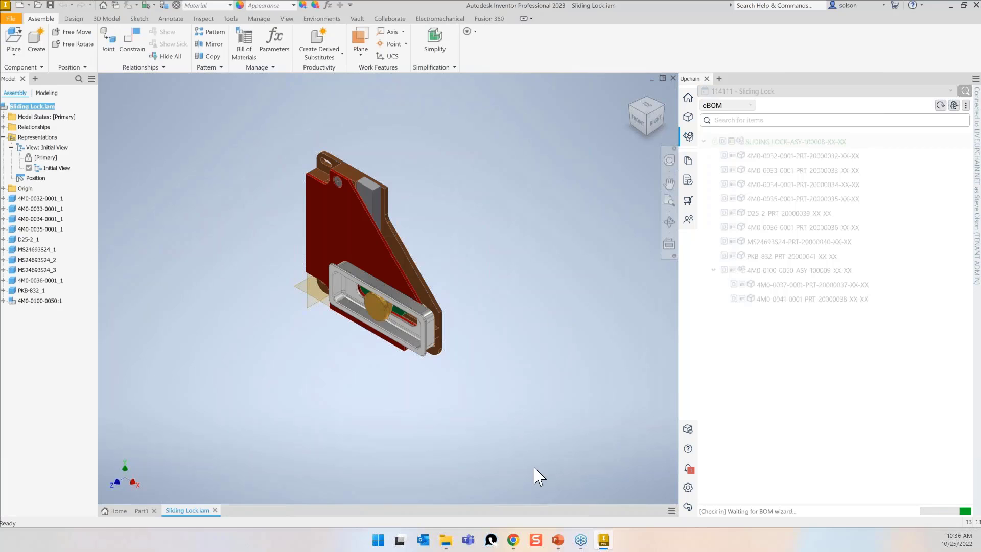
# Save the Sliding Lock structure as a new eBOM version (version 3) and dismiss the success message.
pyautogui.moveTo(506, 544)
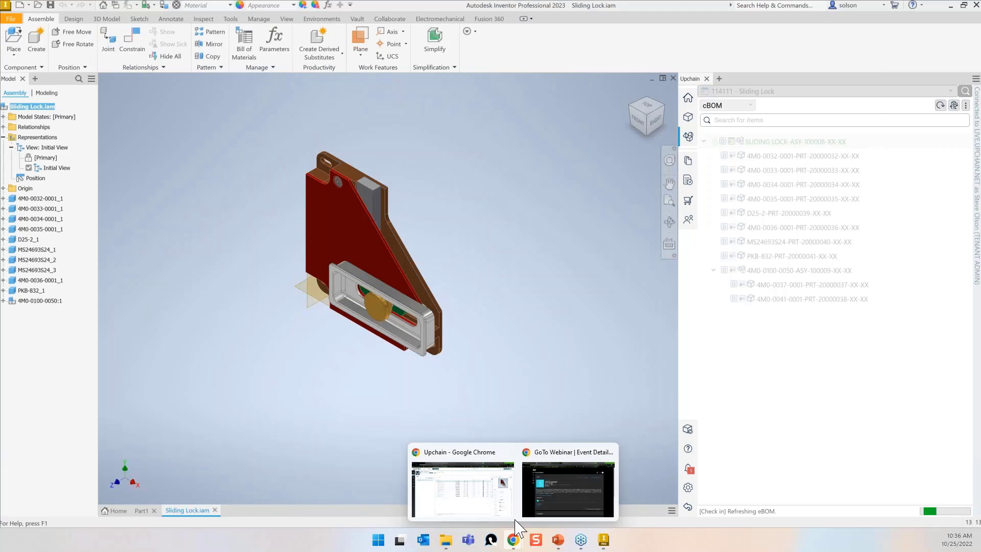
pyautogui.click(505, 513)
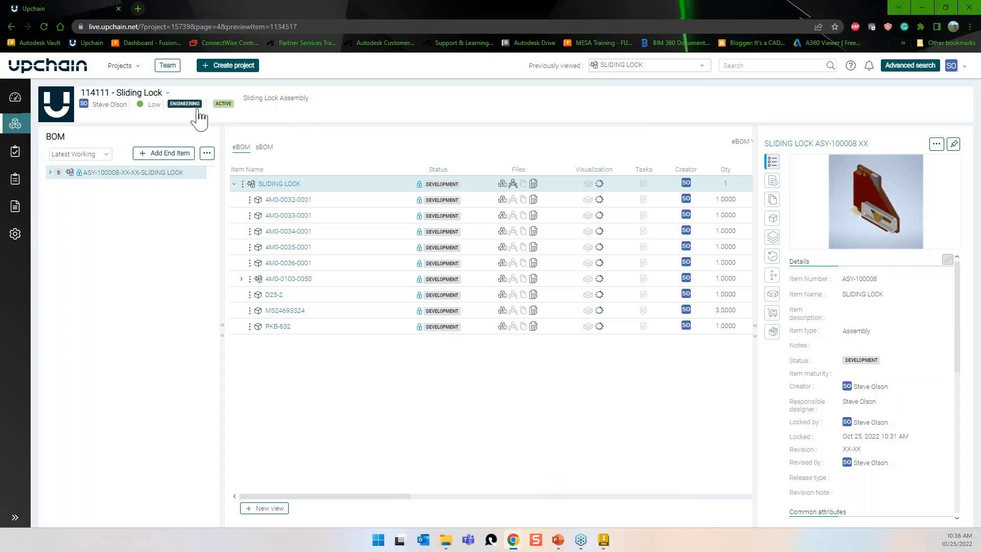
pyautogui.click(675, 140)
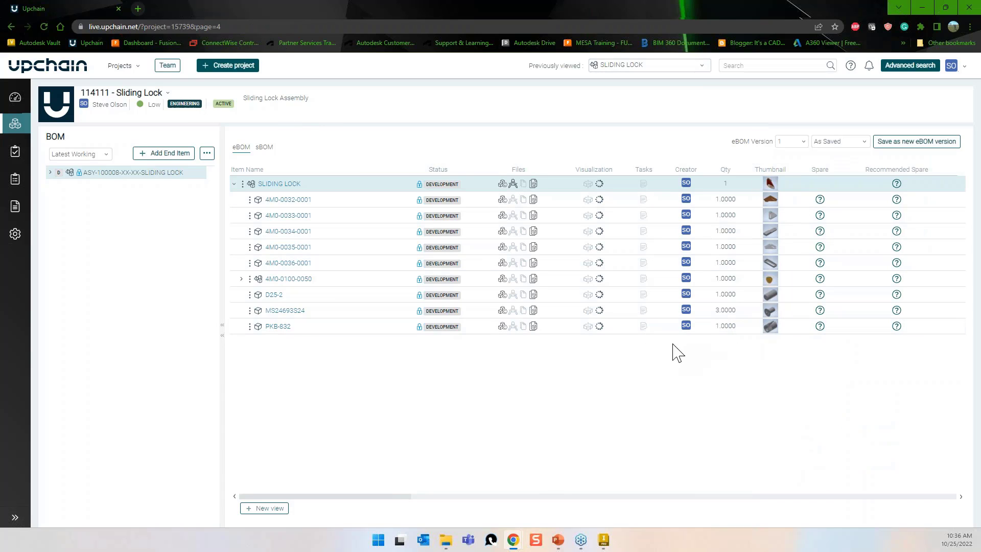
pyautogui.click(207, 155)
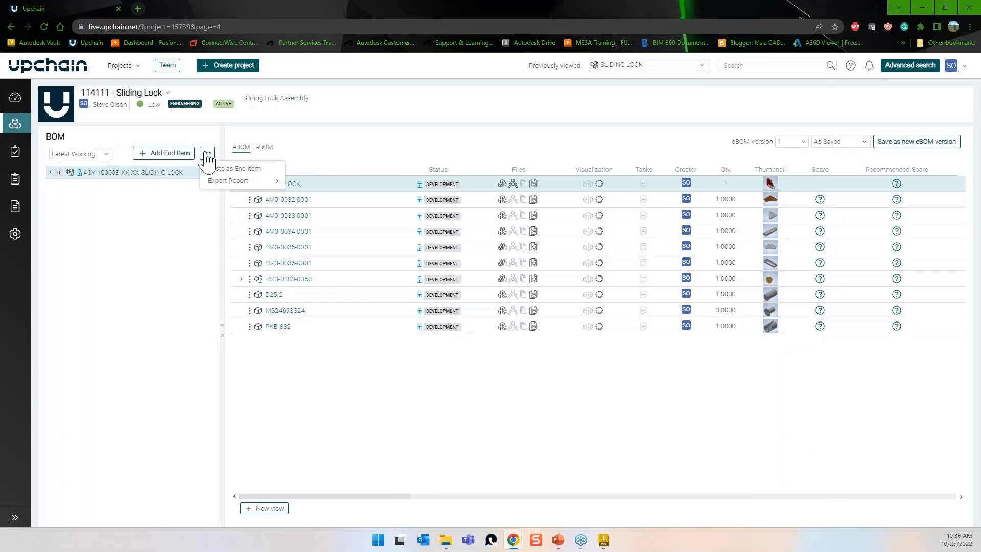
pyautogui.click(394, 161)
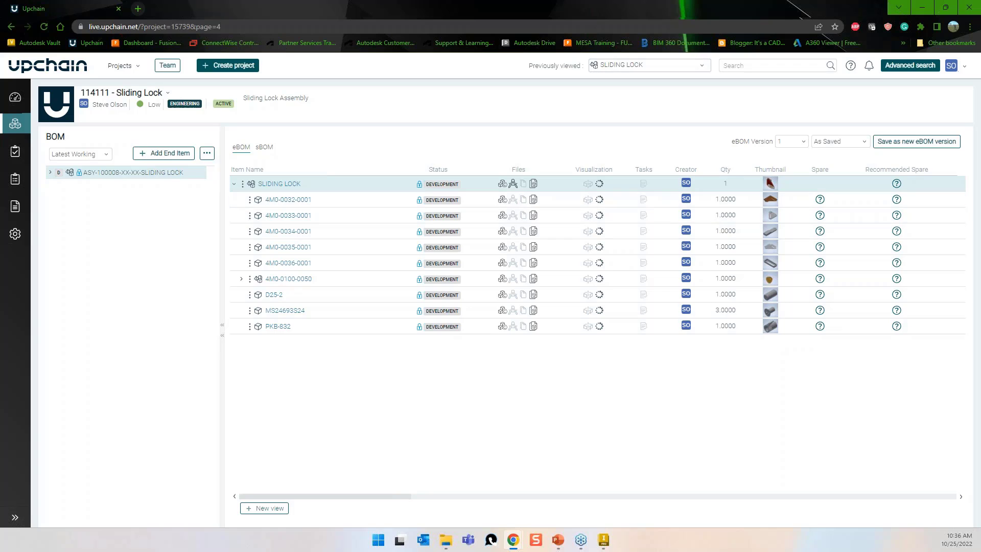
pyautogui.click(908, 151)
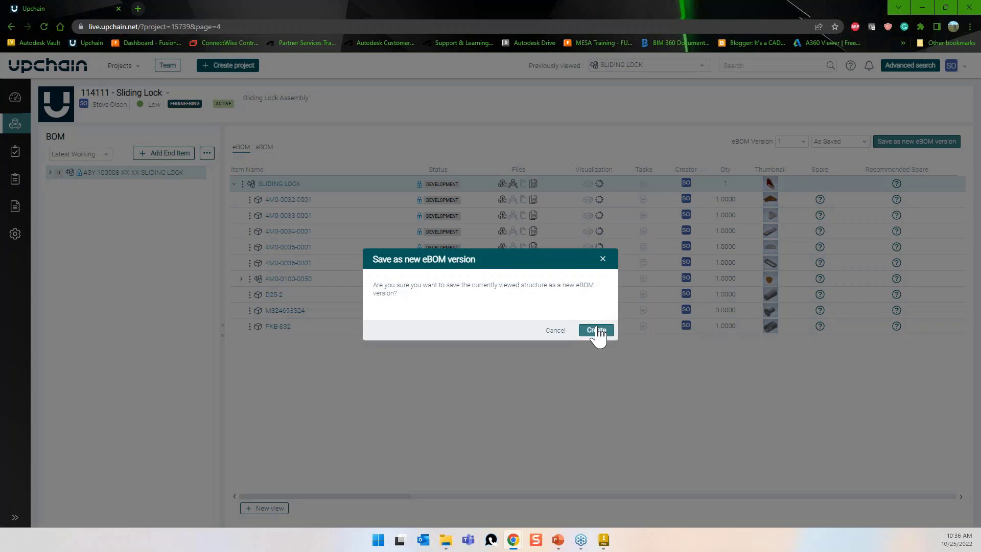
pyautogui.click(596, 331)
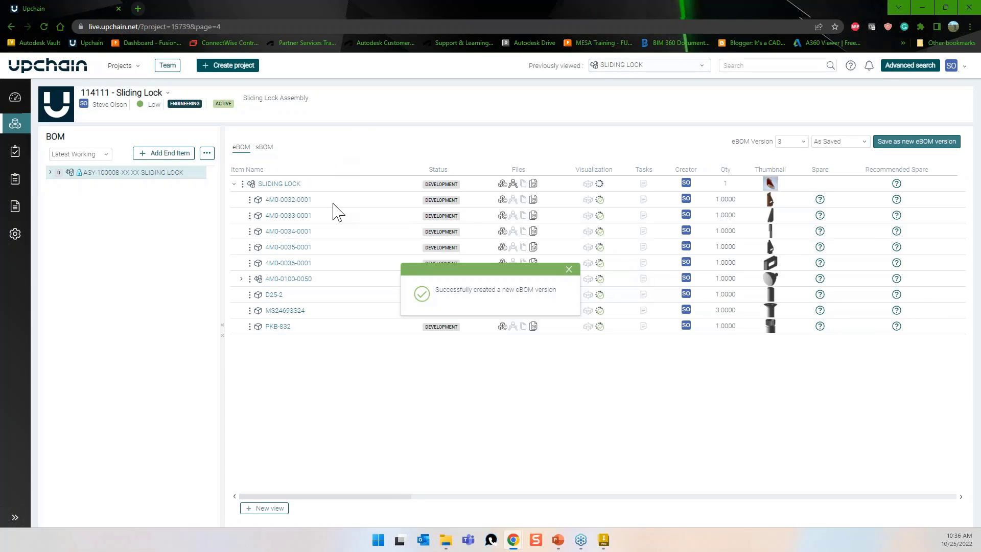
pyautogui.click(569, 270)
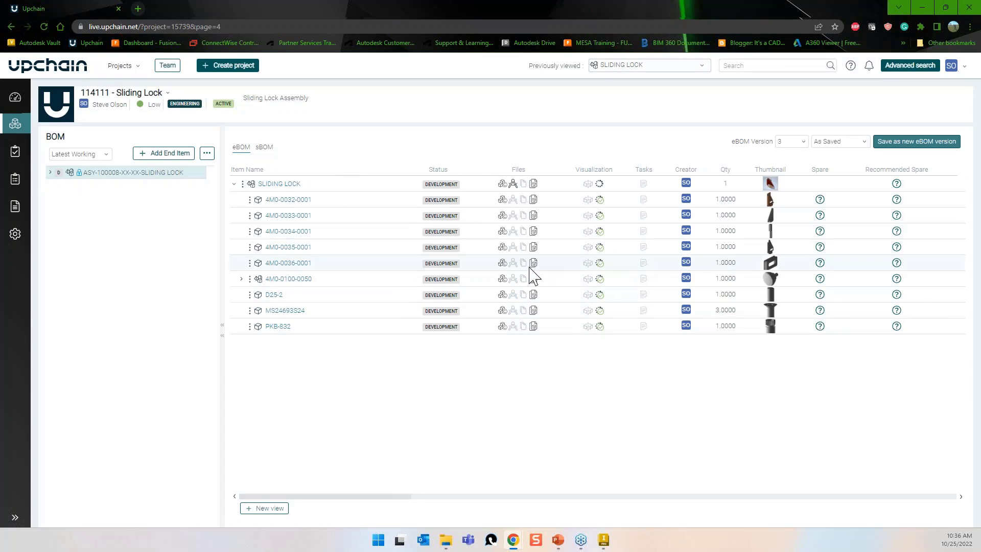
# Start creating a new item under the SLIDING LOCK assembly.
pyautogui.rightClick(274, 184)
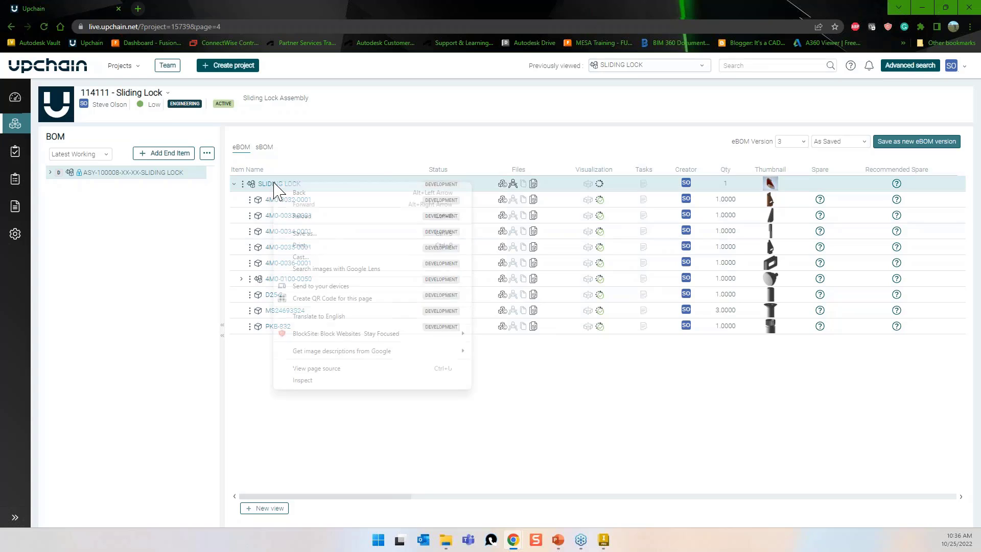
pyautogui.click(319, 416)
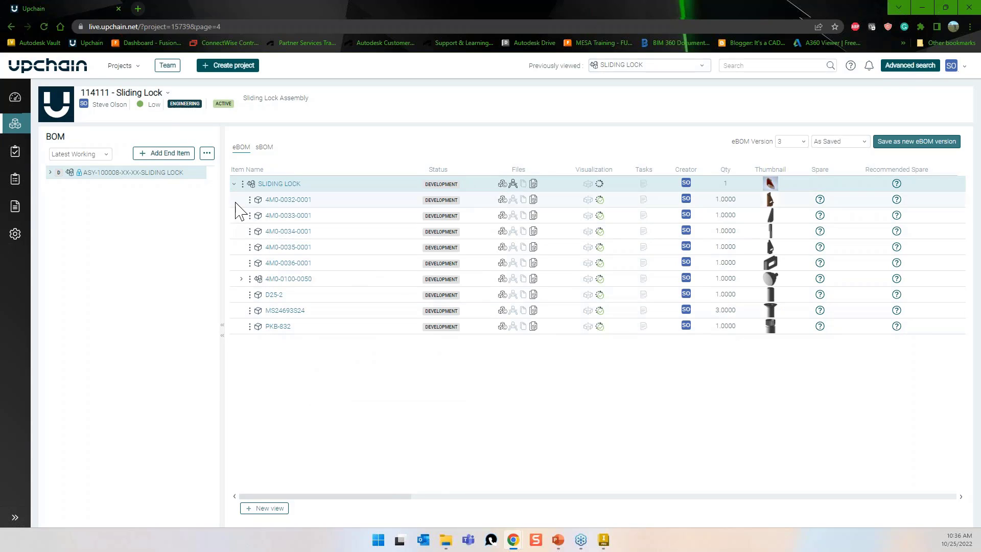
pyautogui.click(242, 184)
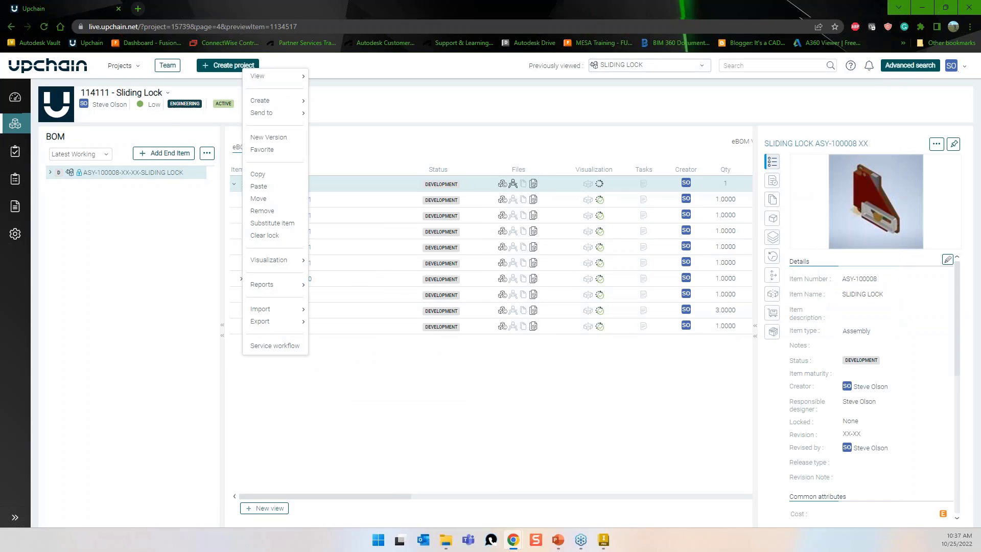
pyautogui.moveTo(262, 103)
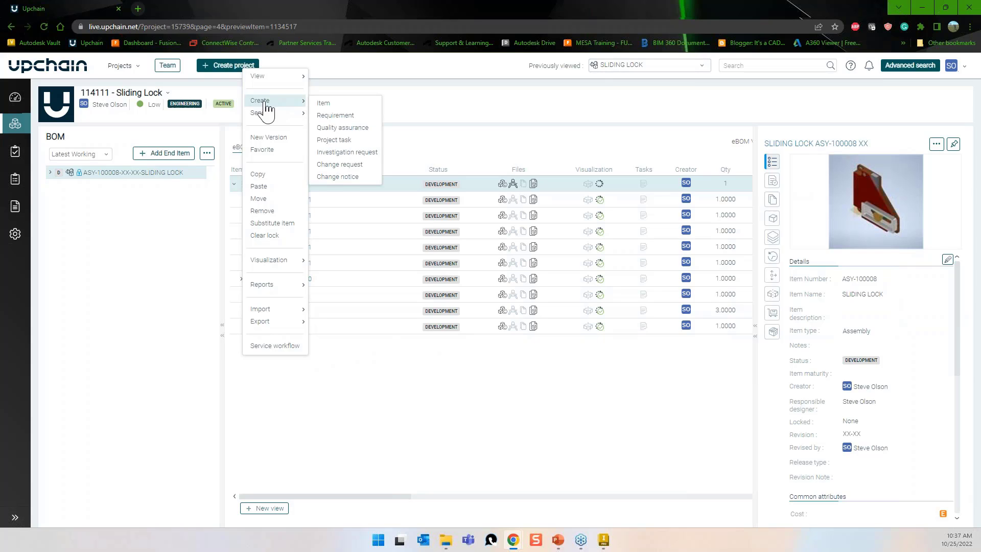
pyautogui.click(351, 418)
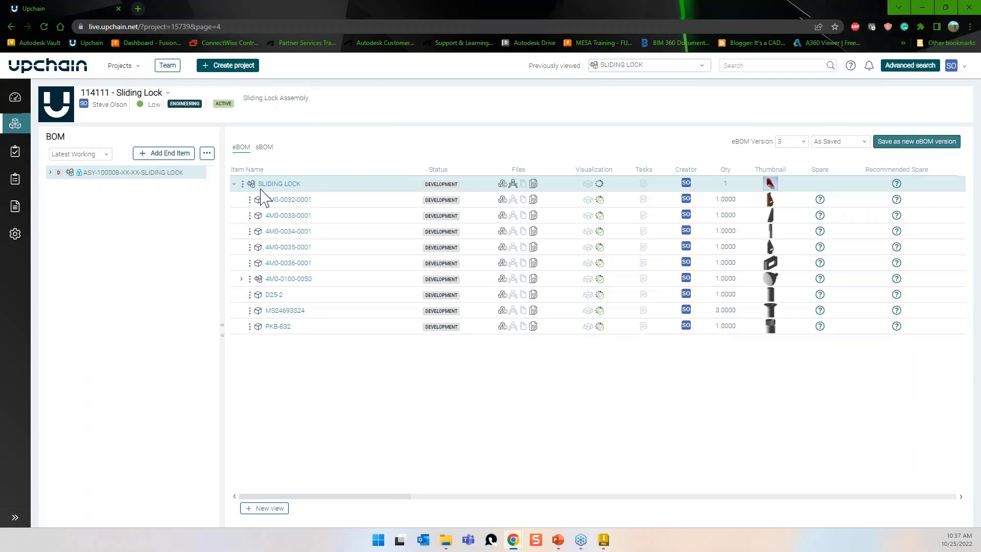
pyautogui.click(242, 184)
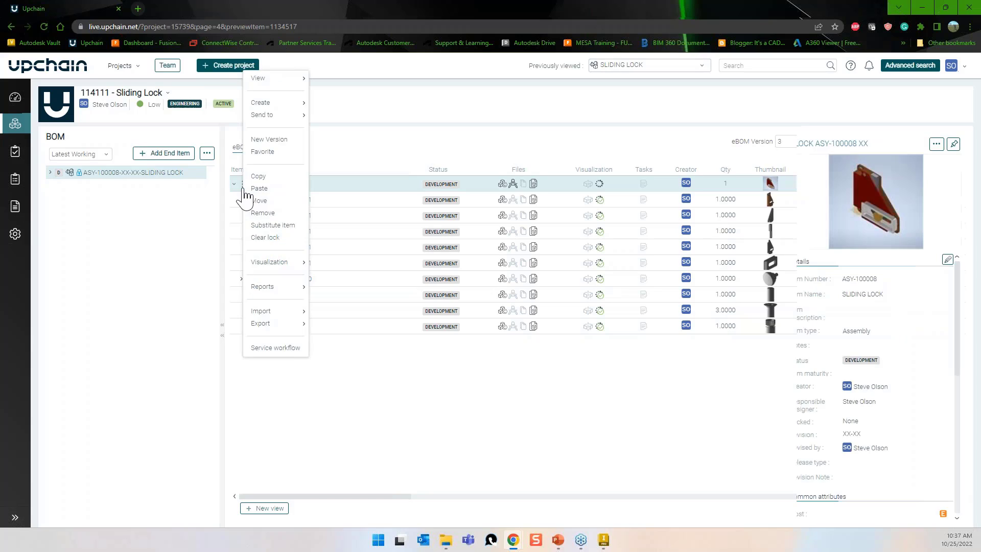
pyautogui.moveTo(267, 107)
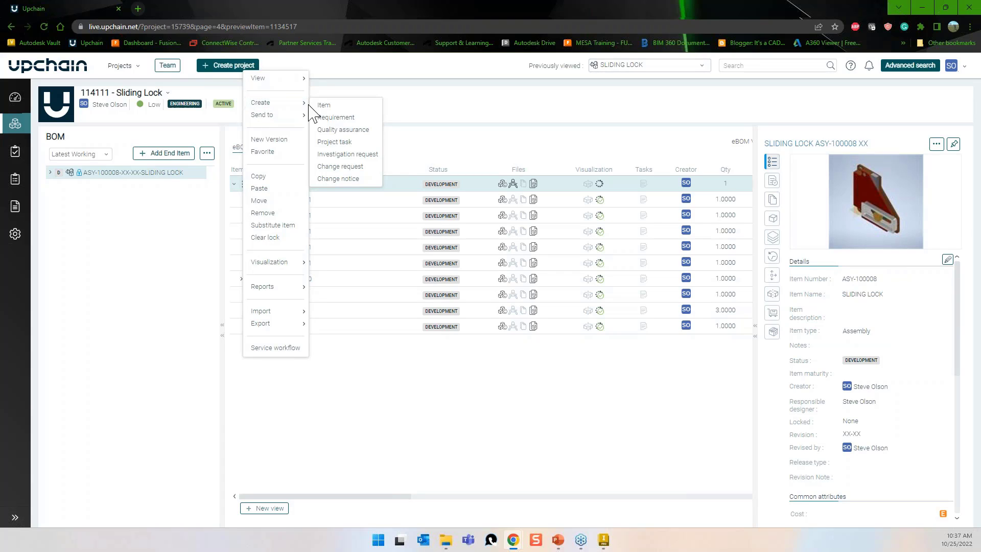
pyautogui.click(324, 107)
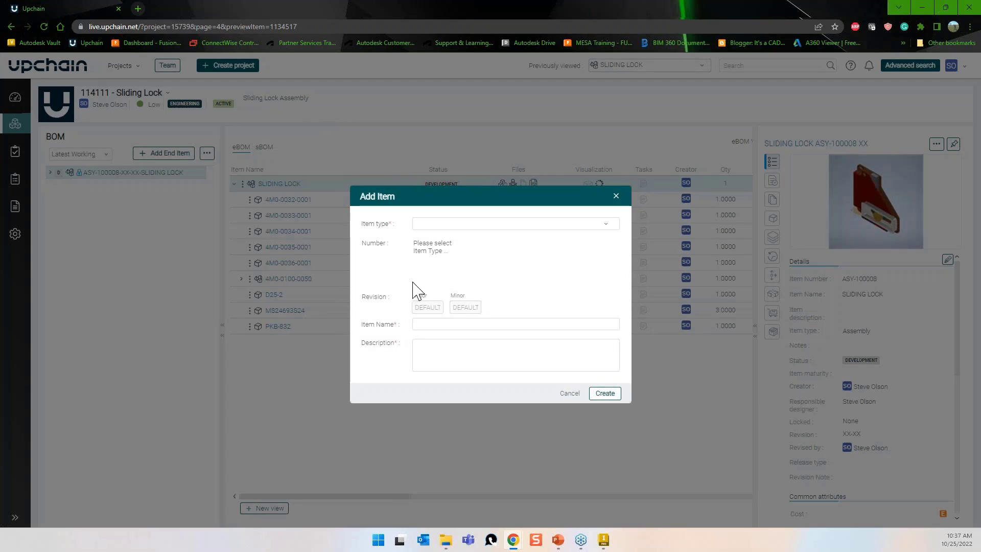
# Create a Virtual Item named Grease with the description Lithium Grease.
pyautogui.click(466, 225)
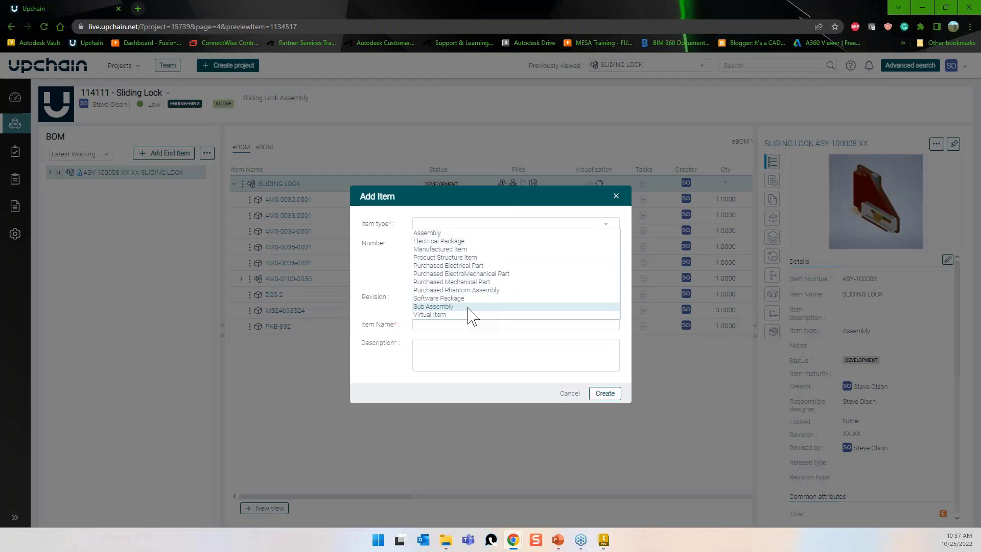
pyautogui.click(451, 323)
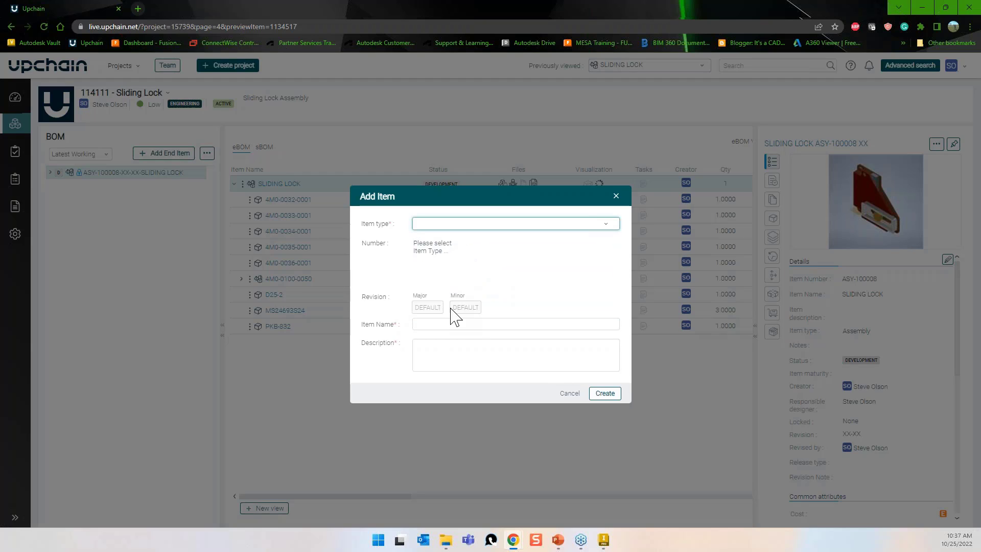
pyautogui.click(447, 226)
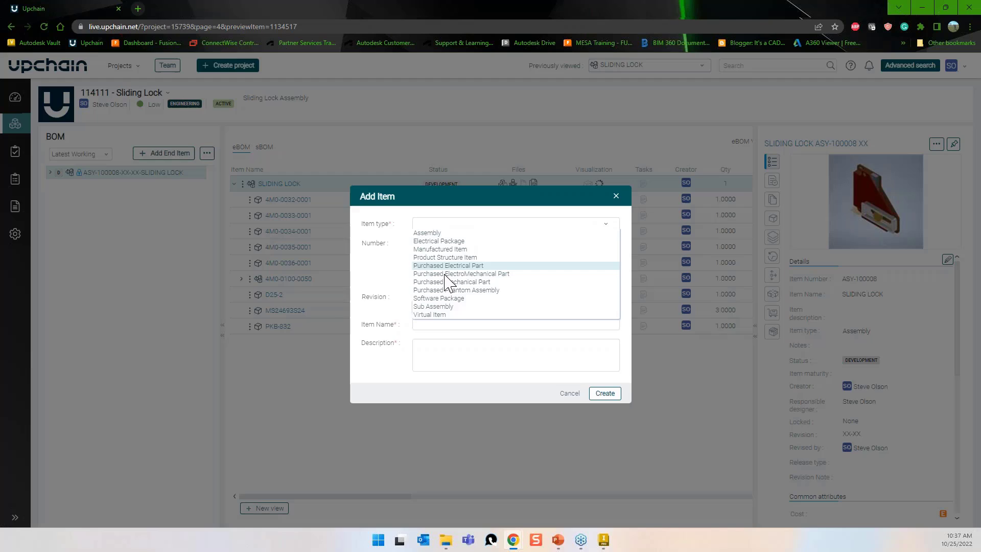
pyautogui.click(441, 314)
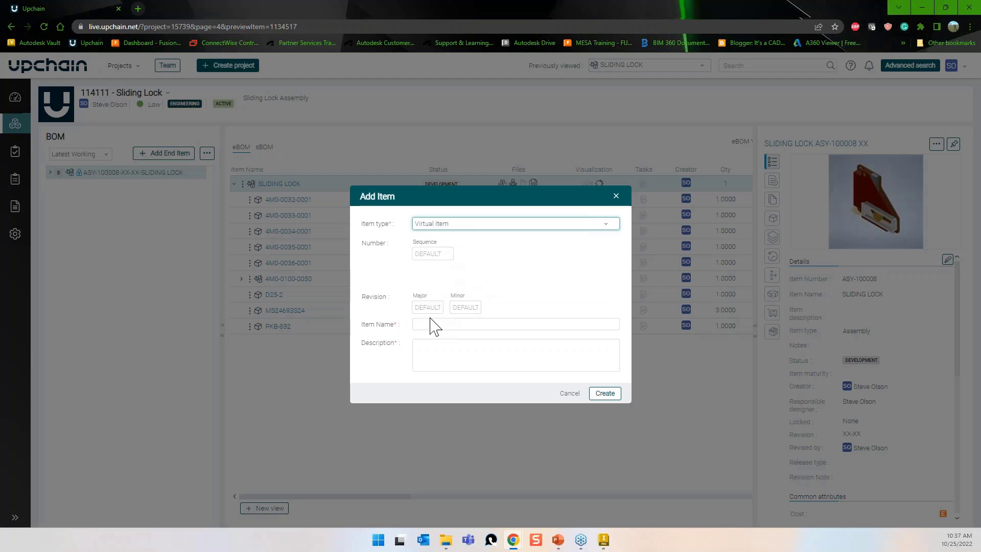
pyautogui.click(433, 324)
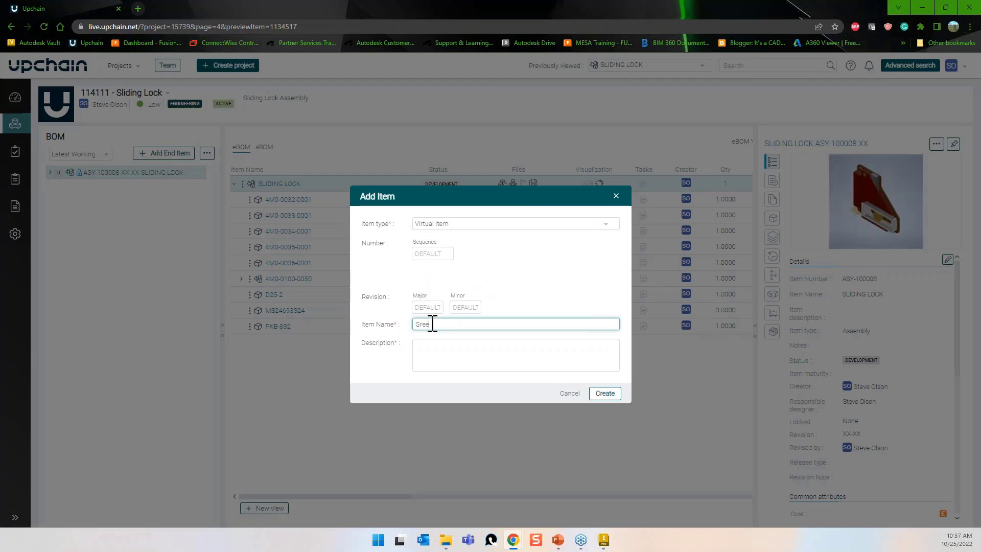
pyautogui.press('Tab')
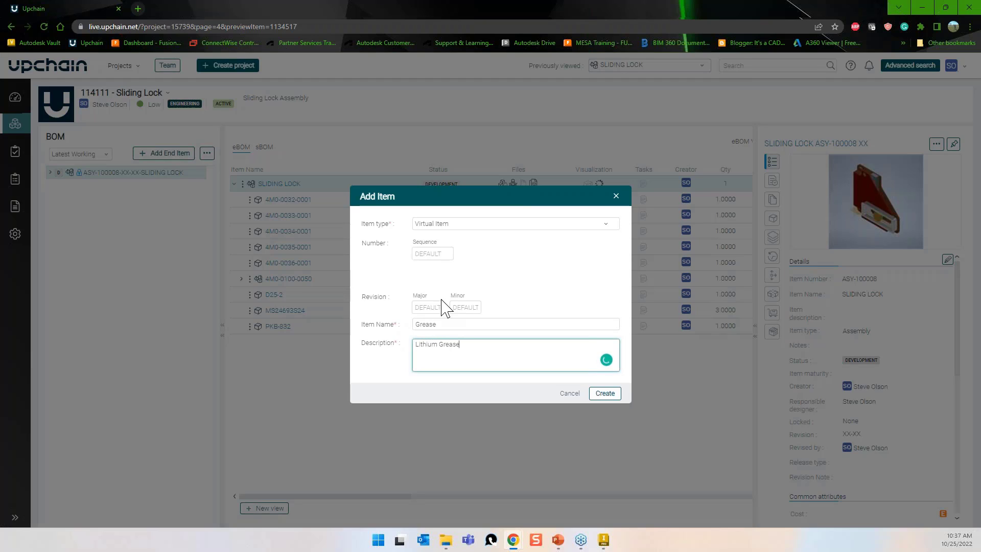
pyautogui.click(604, 394)
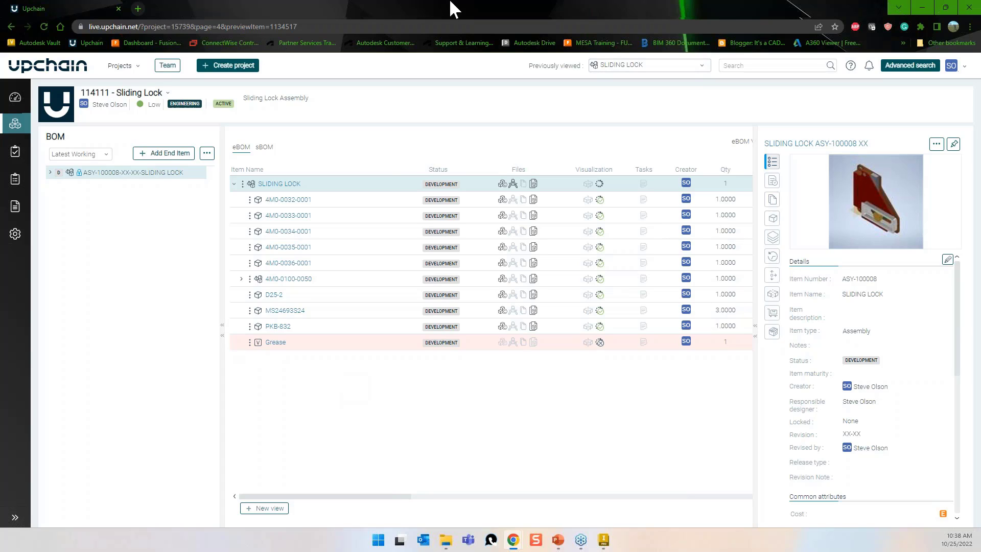
# Send SLIDING LOCK to a new change request using ECR Workflow (288) and save it.
pyautogui.click(351, 144)
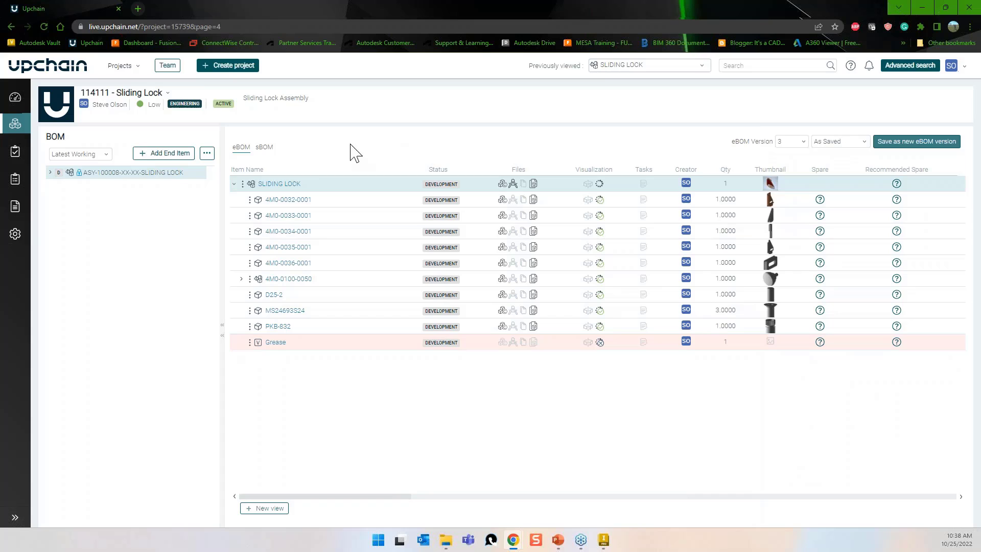
pyautogui.click(243, 184)
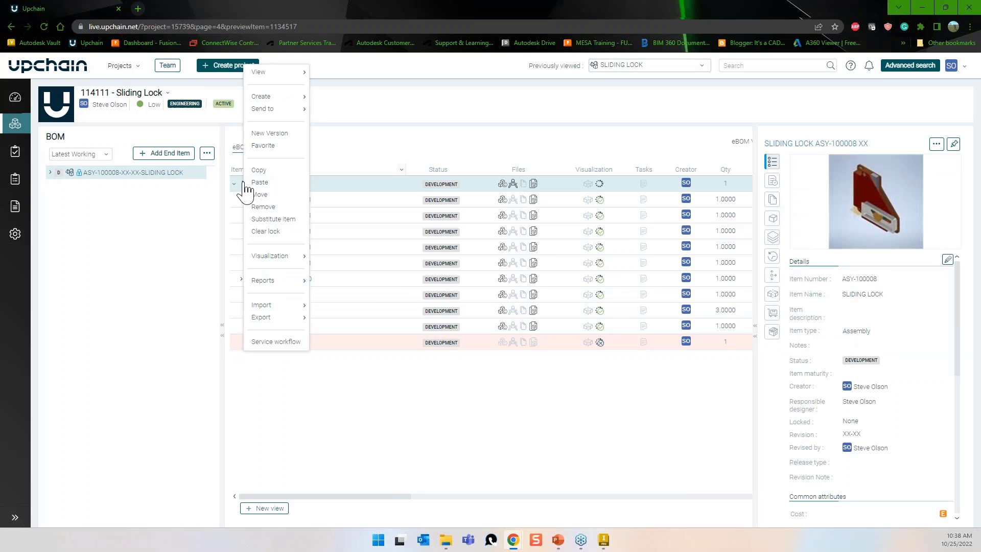
pyautogui.moveTo(278, 109)
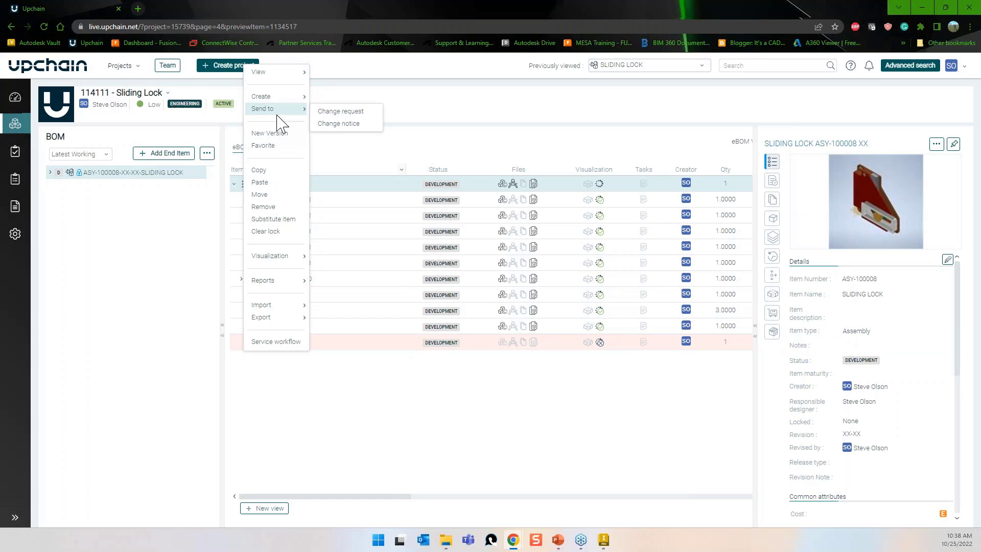
pyautogui.click(348, 114)
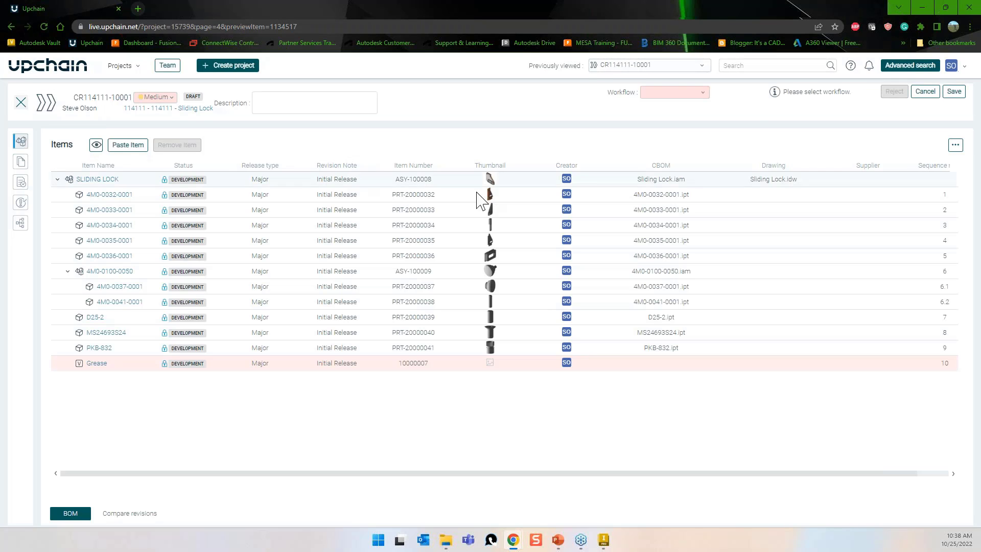
pyautogui.click(703, 94)
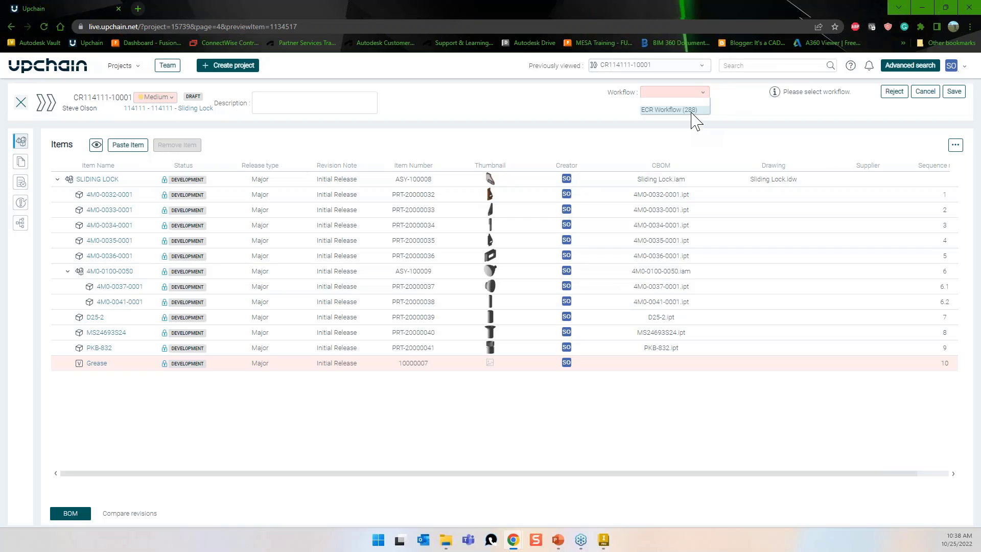
pyautogui.click(692, 111)
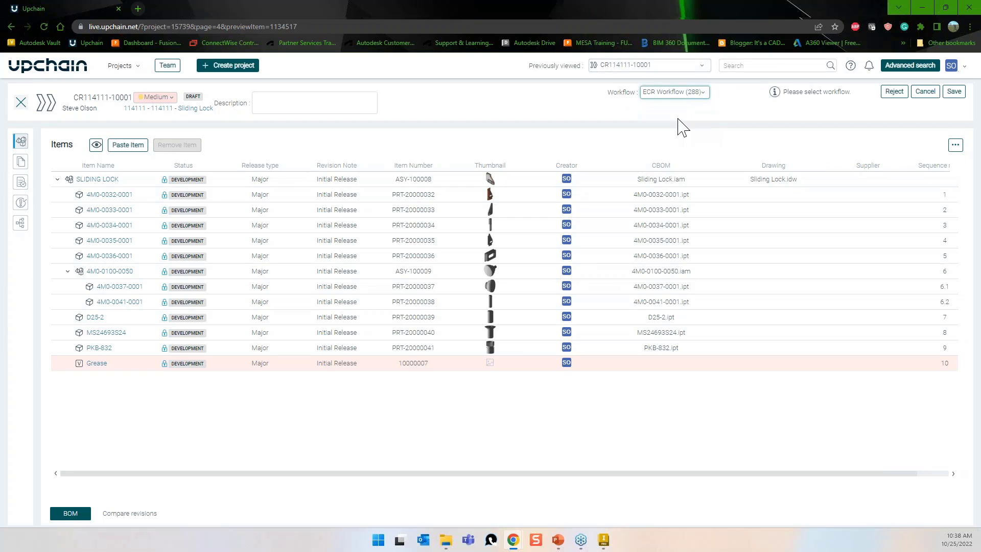
pyautogui.click(955, 91)
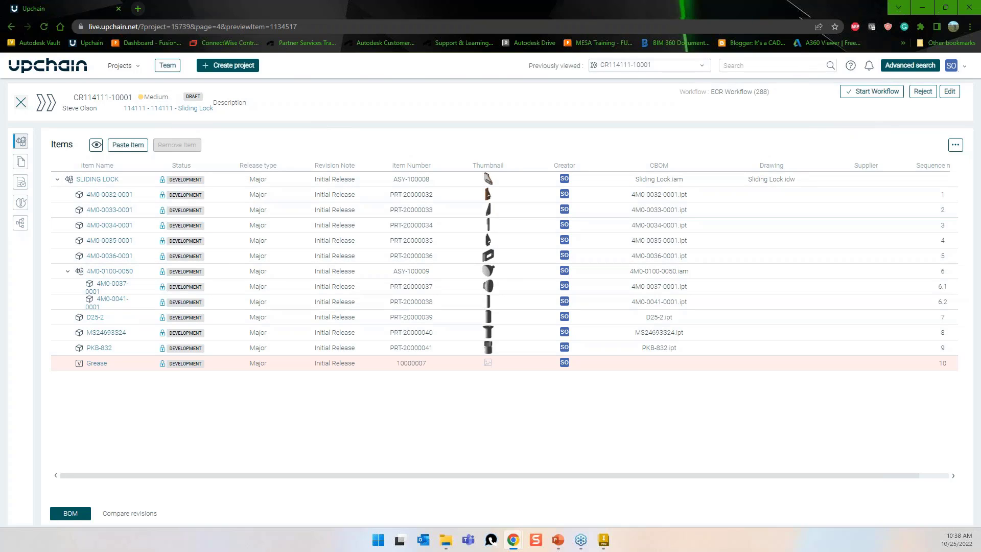
# Start the change request workflow and trigger Release items, reloading to check progress.
pyautogui.click(874, 92)
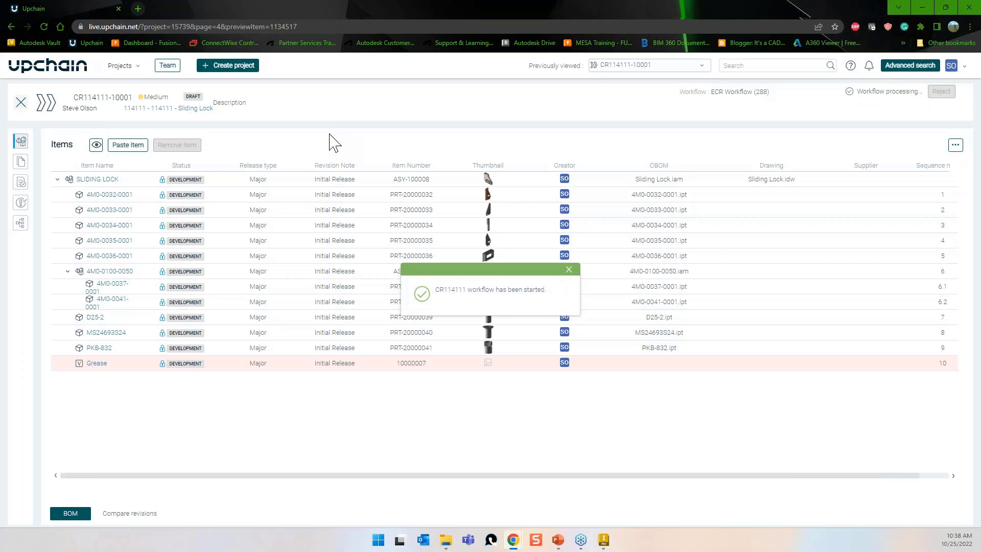
pyautogui.click(569, 272)
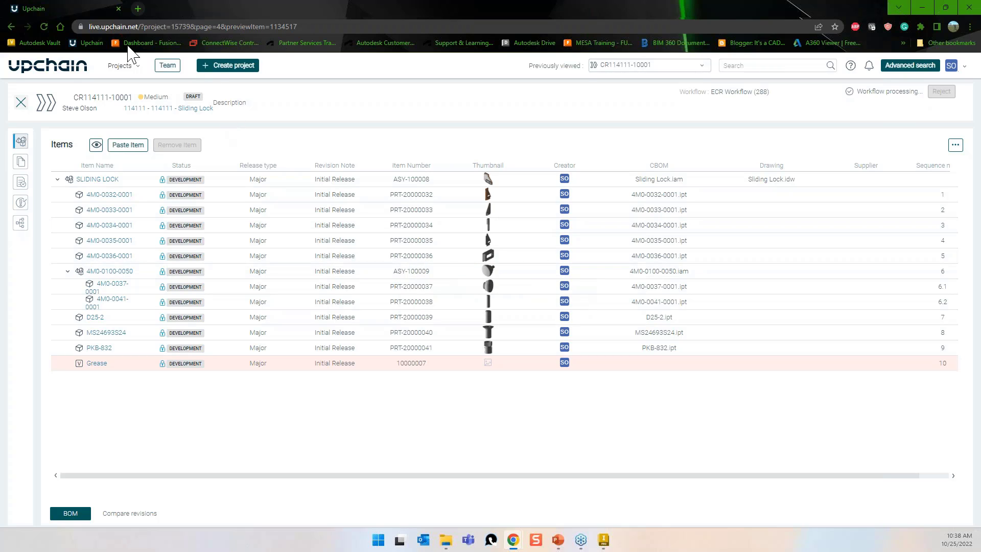
pyautogui.click(44, 27)
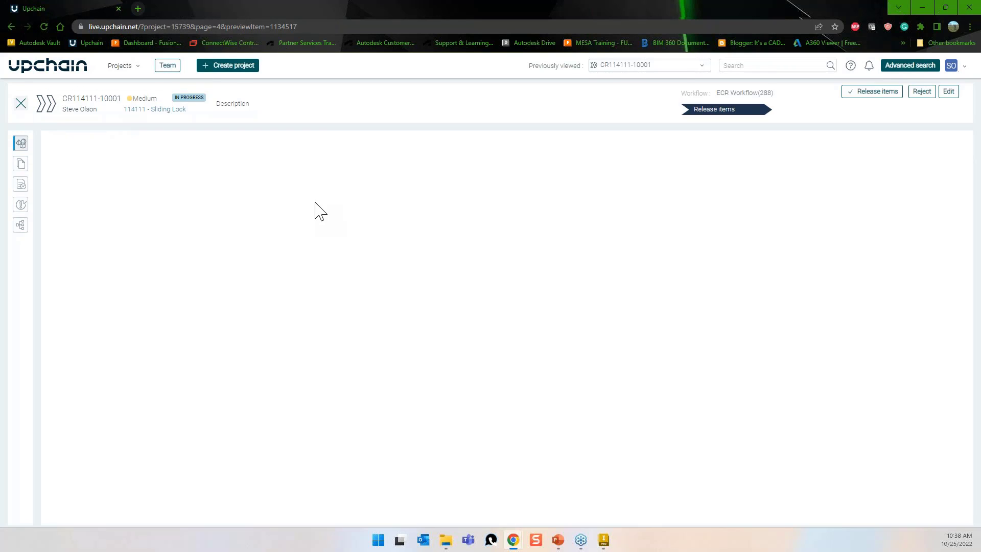
pyautogui.click(874, 94)
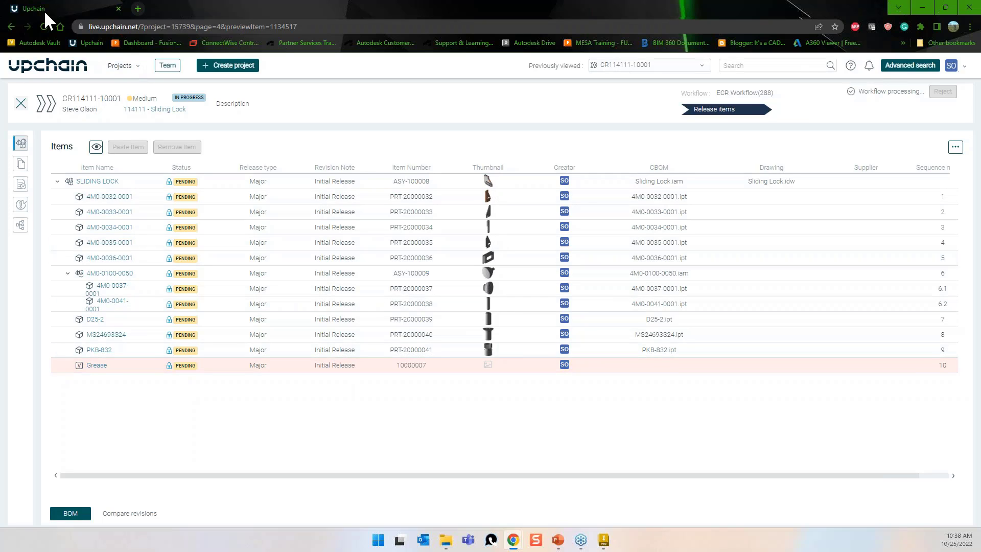
pyautogui.click(43, 25)
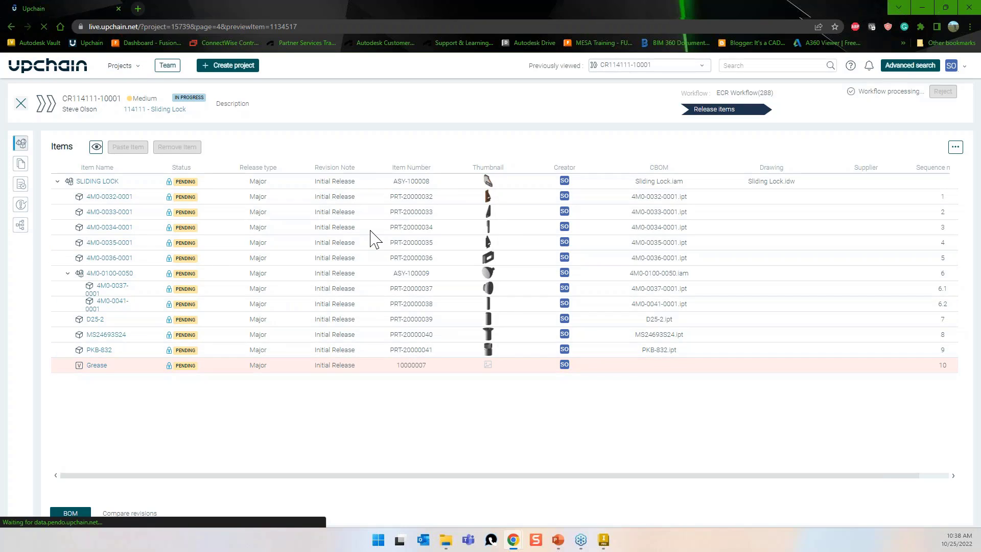